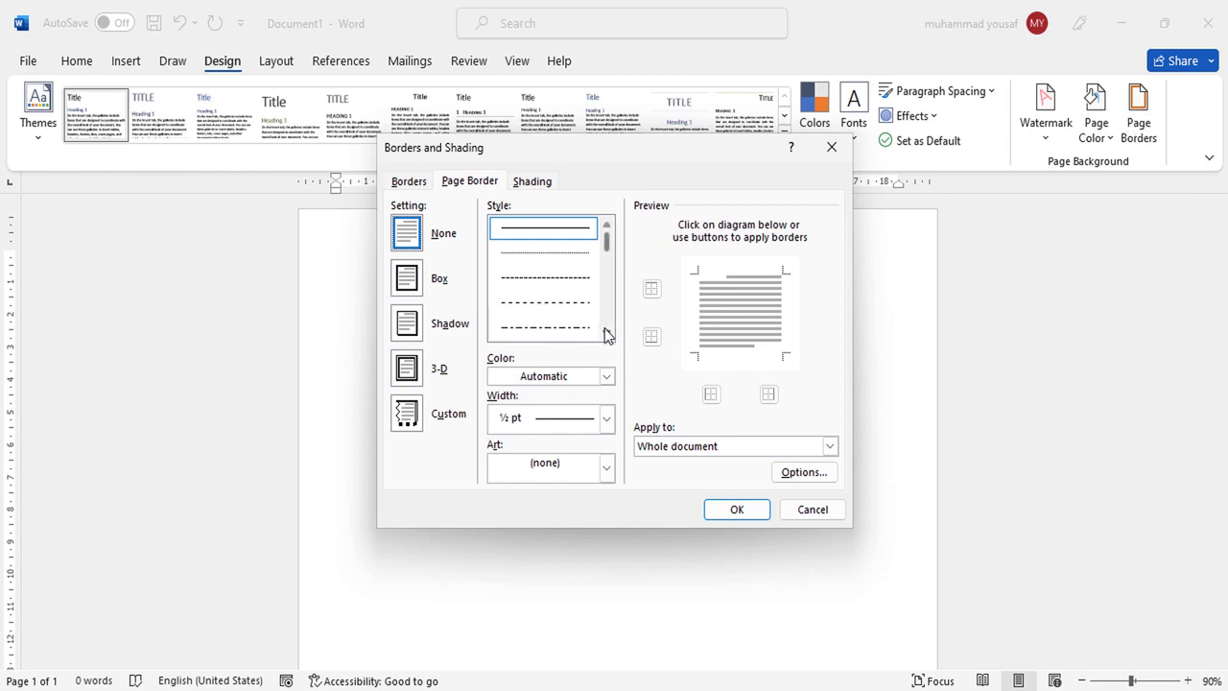
# Choose the double-line style for the page border, switching its top edge off and on again.
pyautogui.scroll(-5, 606, 334)
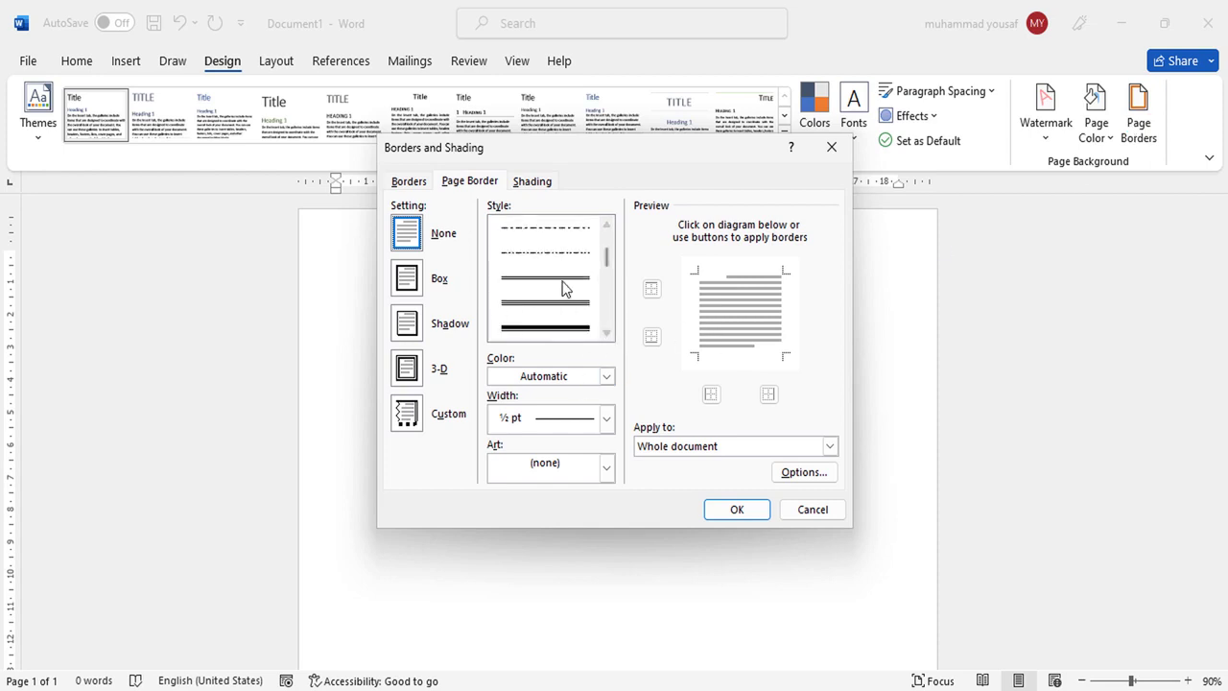
pyautogui.click(563, 284)
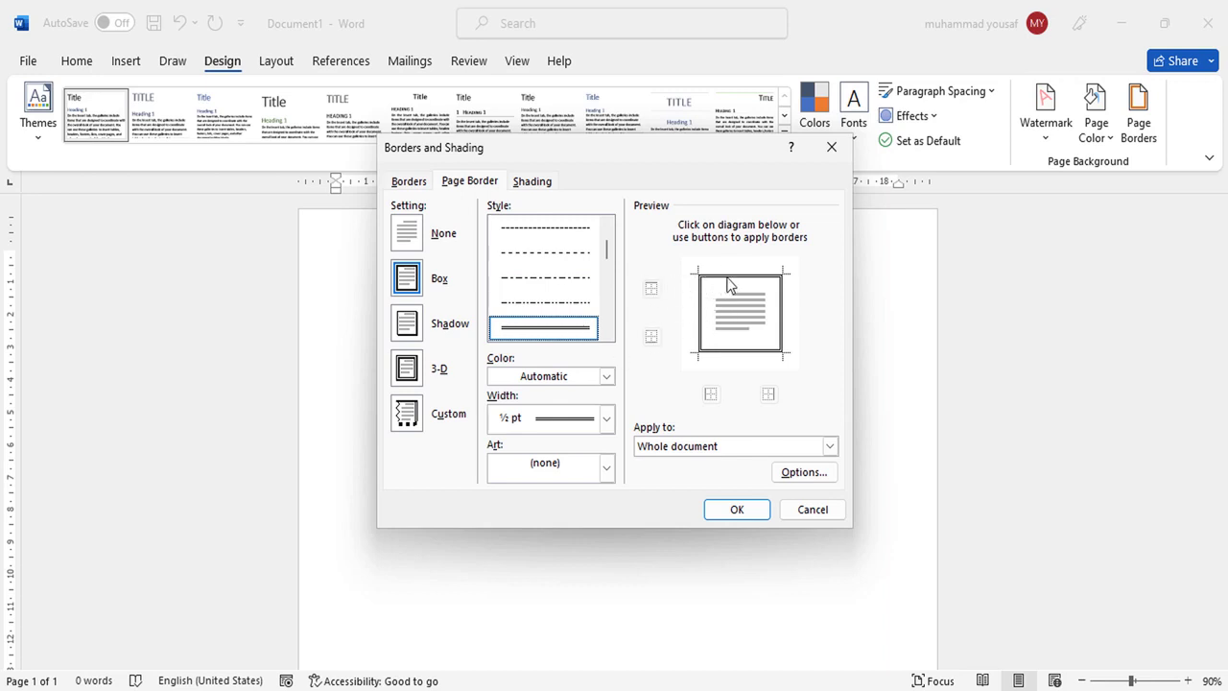
pyautogui.click(650, 290)
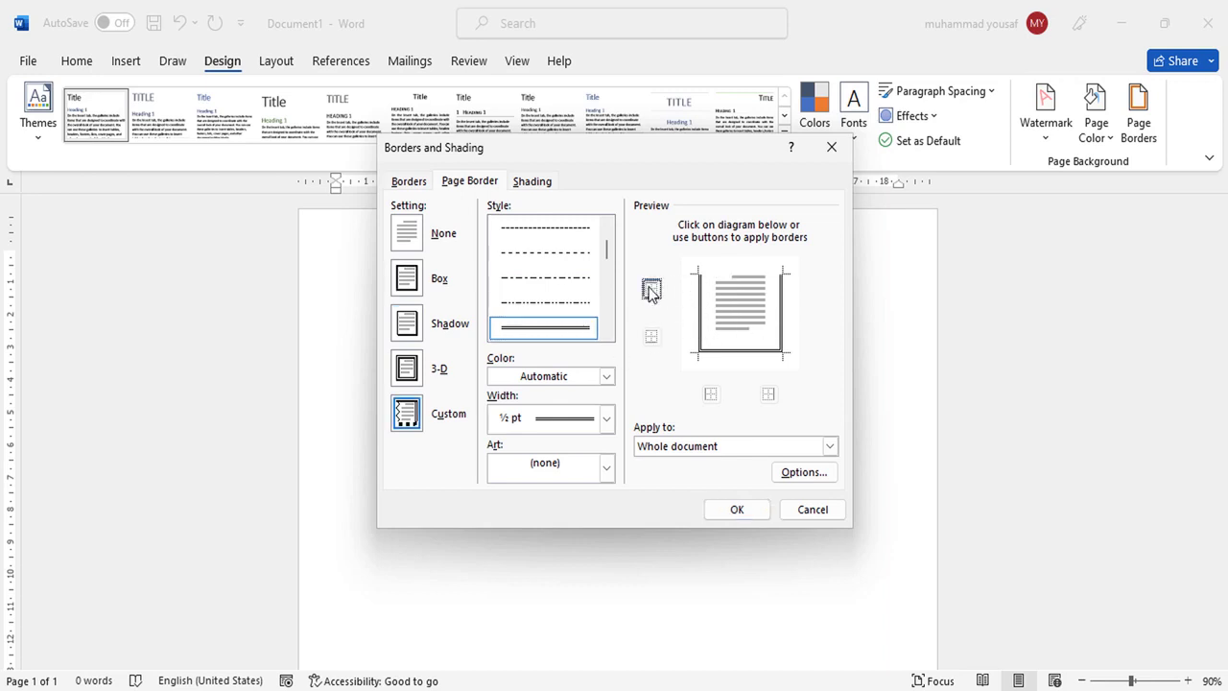
pyautogui.click(650, 290)
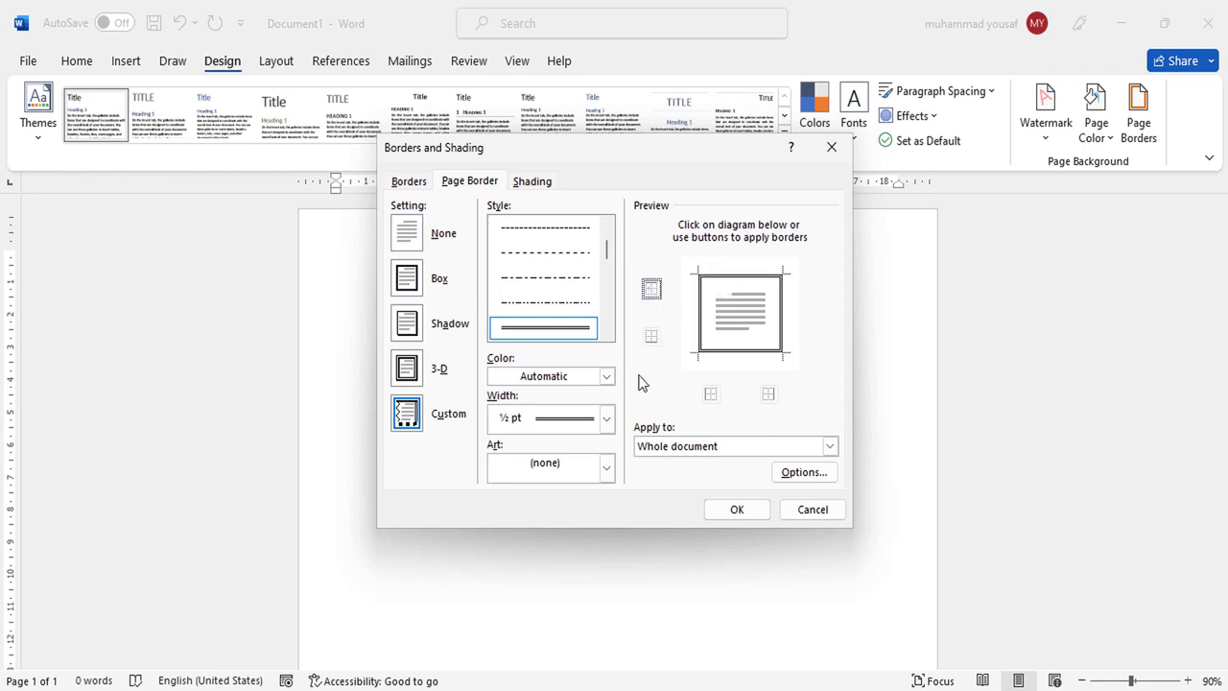
# Apply the page border to the whole document with the Custom setting and a 2 ¼ pt width.
pyautogui.click(408, 369)
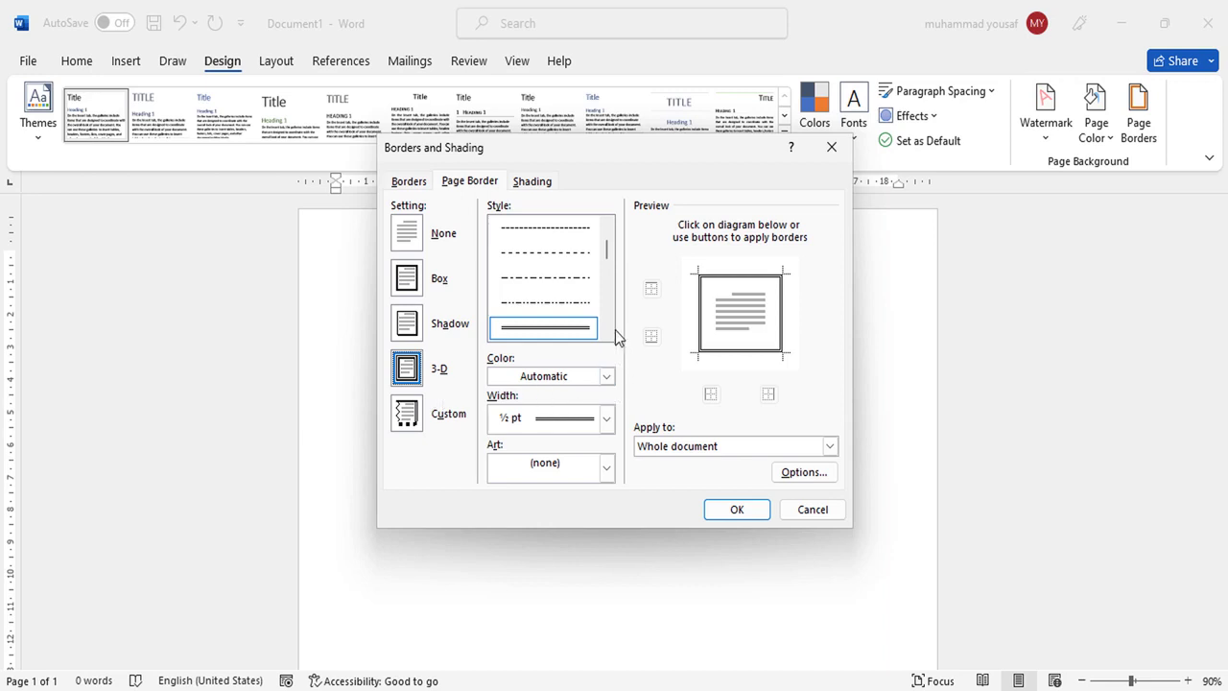
pyautogui.click(413, 417)
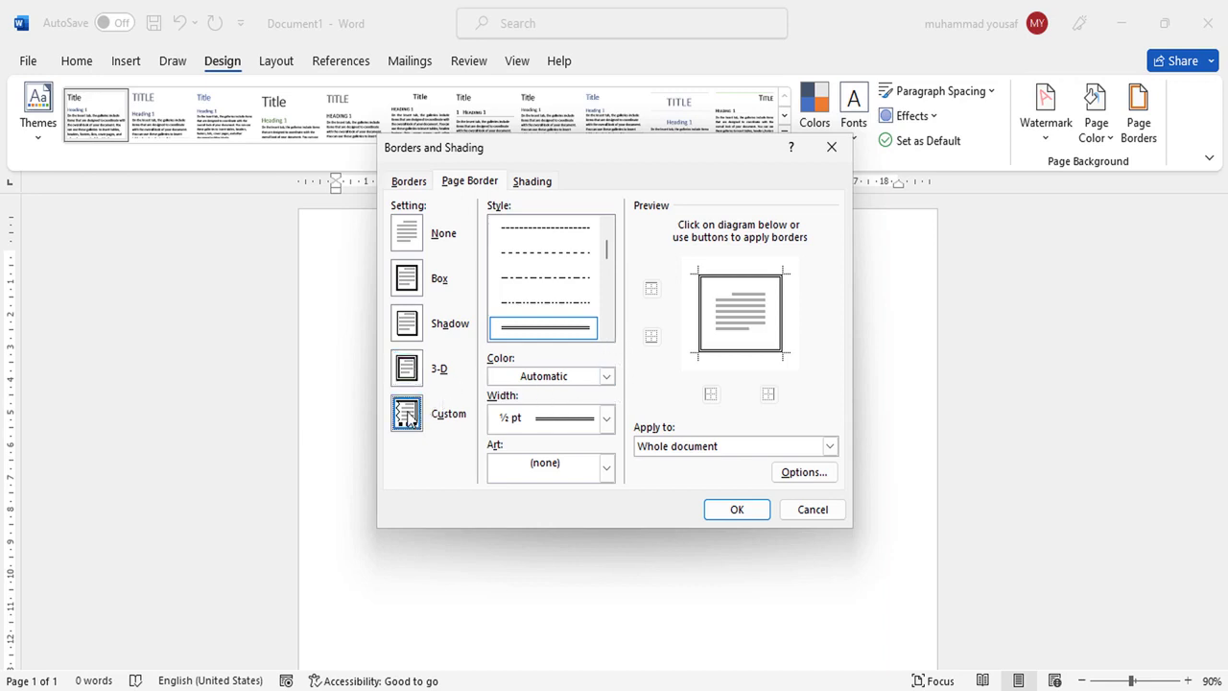
pyautogui.click(607, 419)
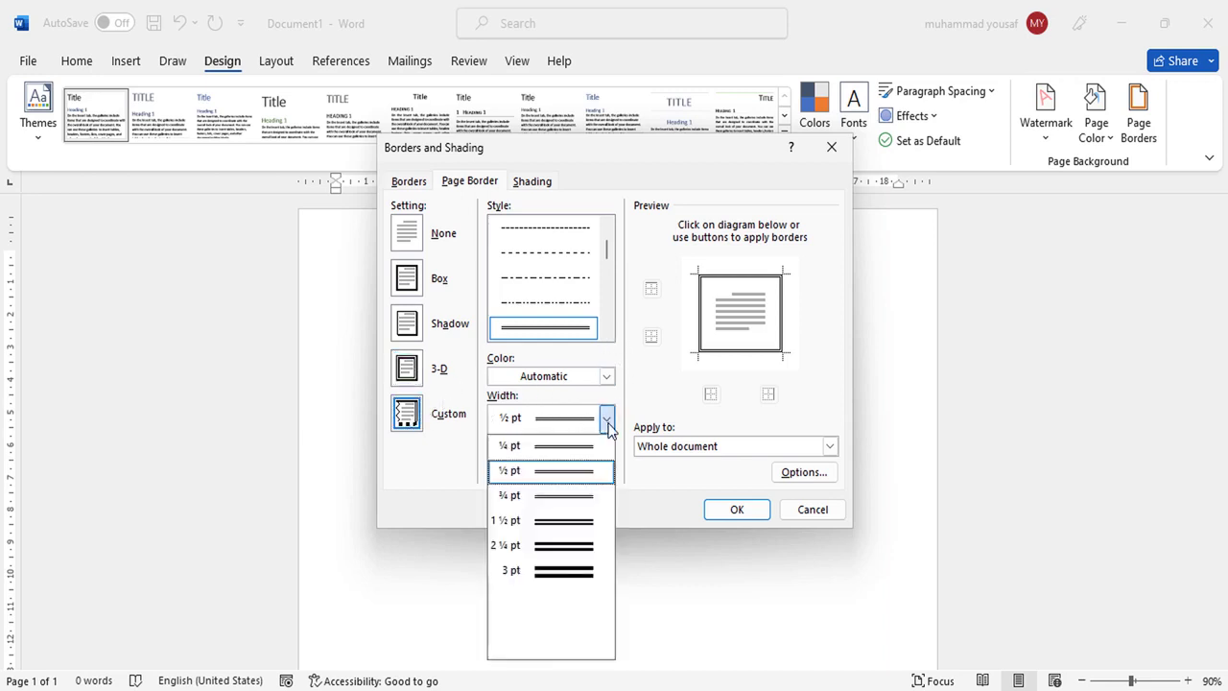
pyautogui.click(532, 546)
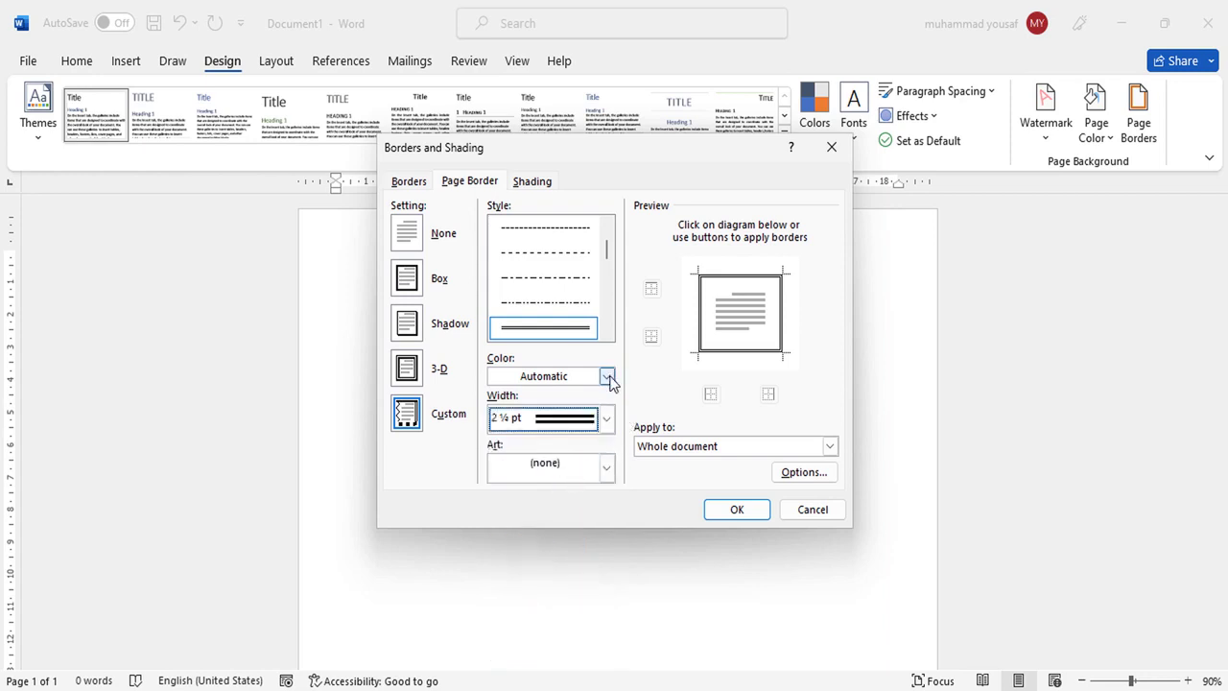
pyautogui.click(726, 510)
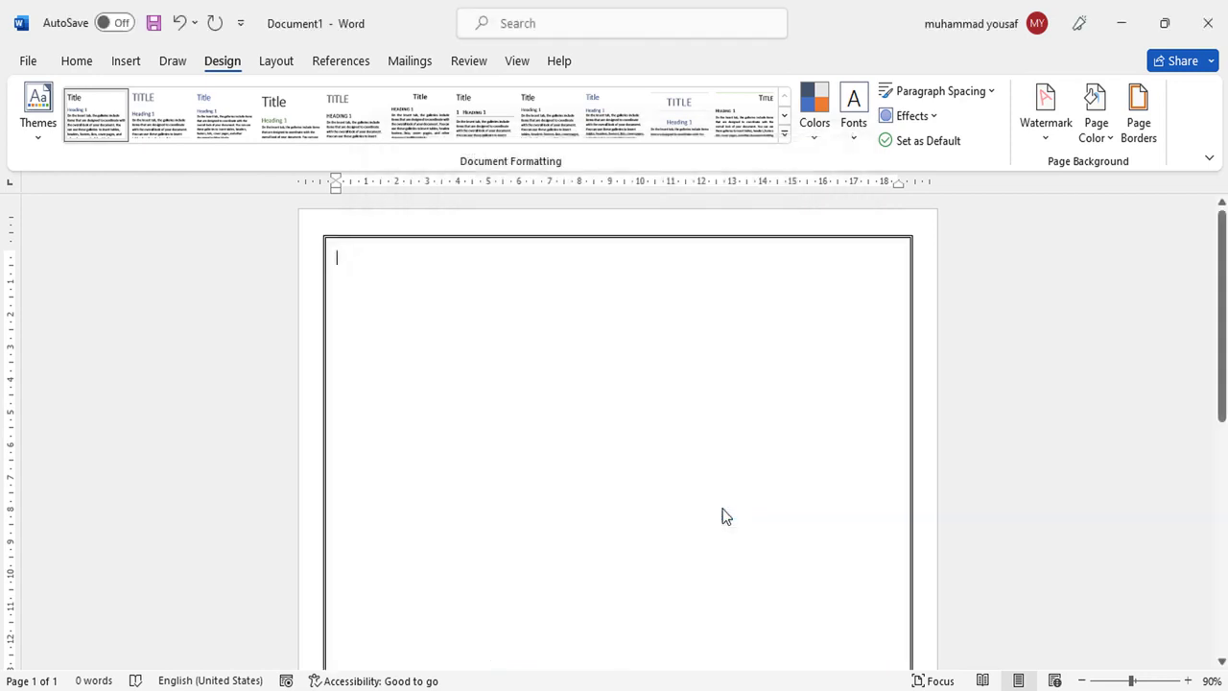
# Set the width of the existing double-line page border to 2 ¼ pt.
pyautogui.click(1148, 135)
pyautogui.click(606, 419)
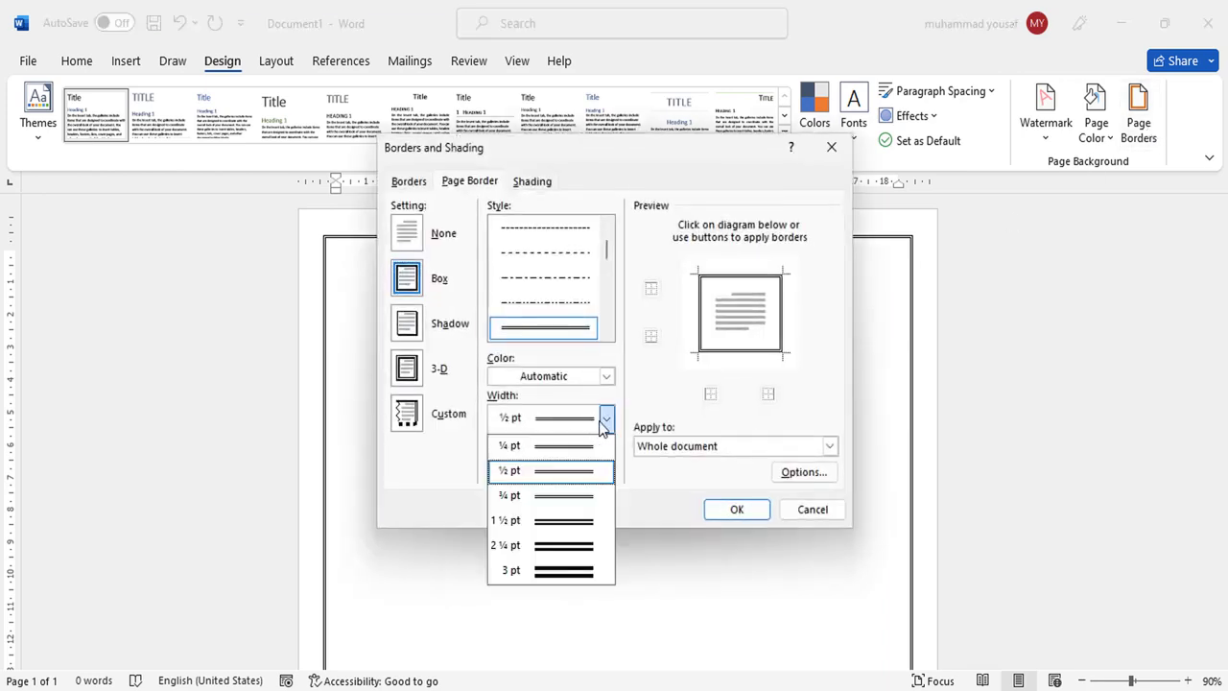
pyautogui.click(570, 545)
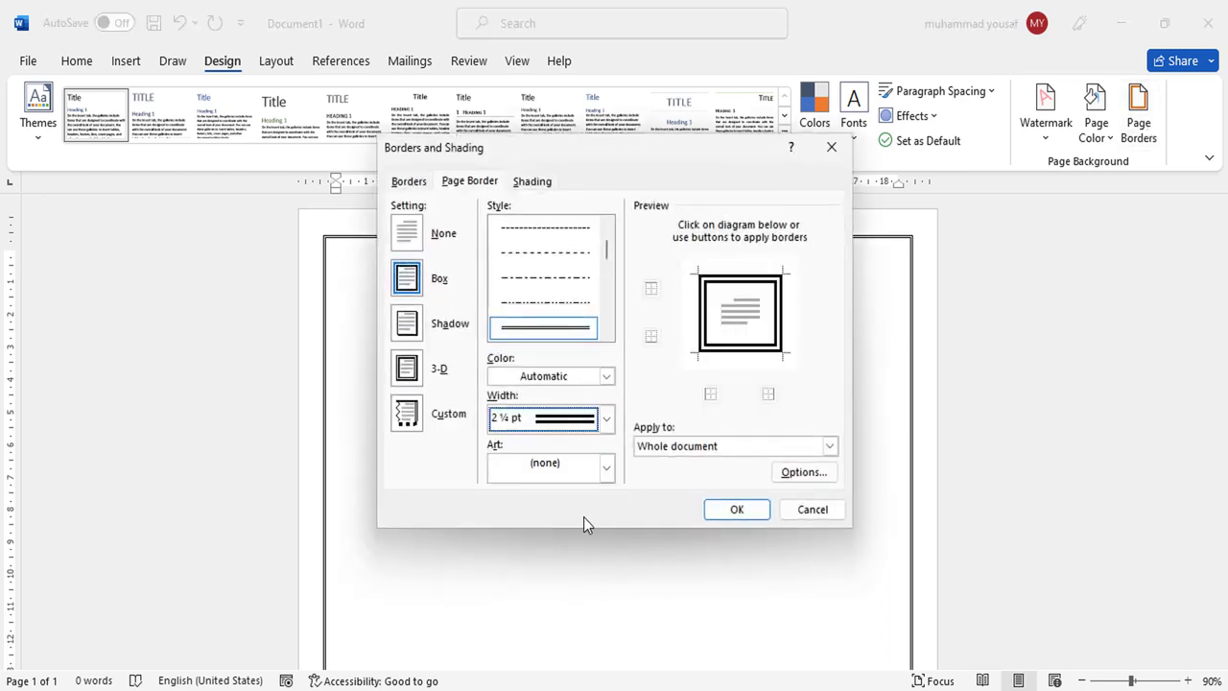
pyautogui.click(729, 511)
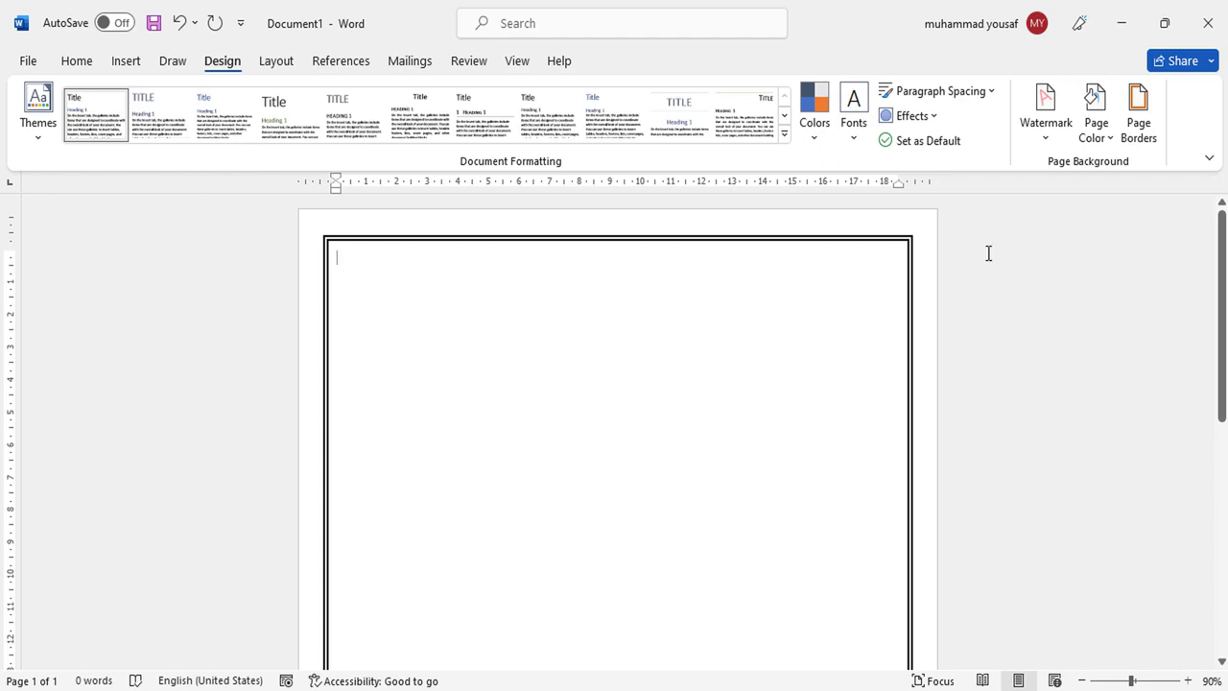
# Set the page border's width to 3 pt and its color to the standard Blue.
pyautogui.scroll(-1, 1222, 302)
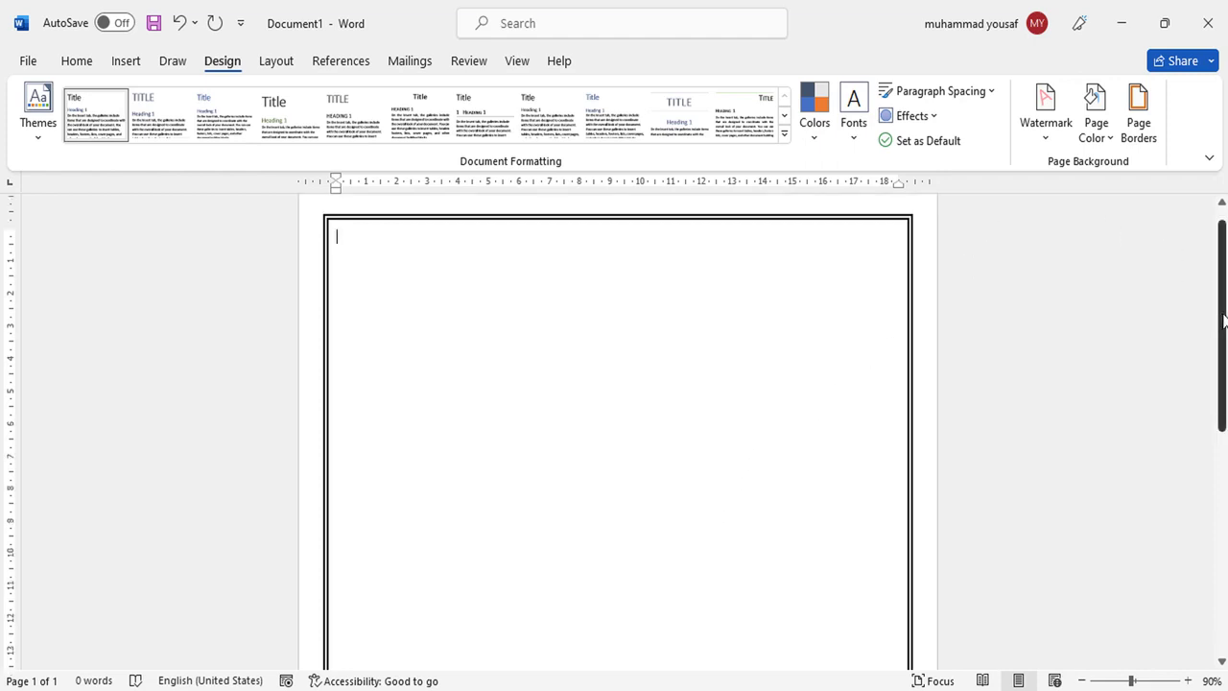
pyautogui.scroll(1, 1223, 301)
pyautogui.click(1142, 126)
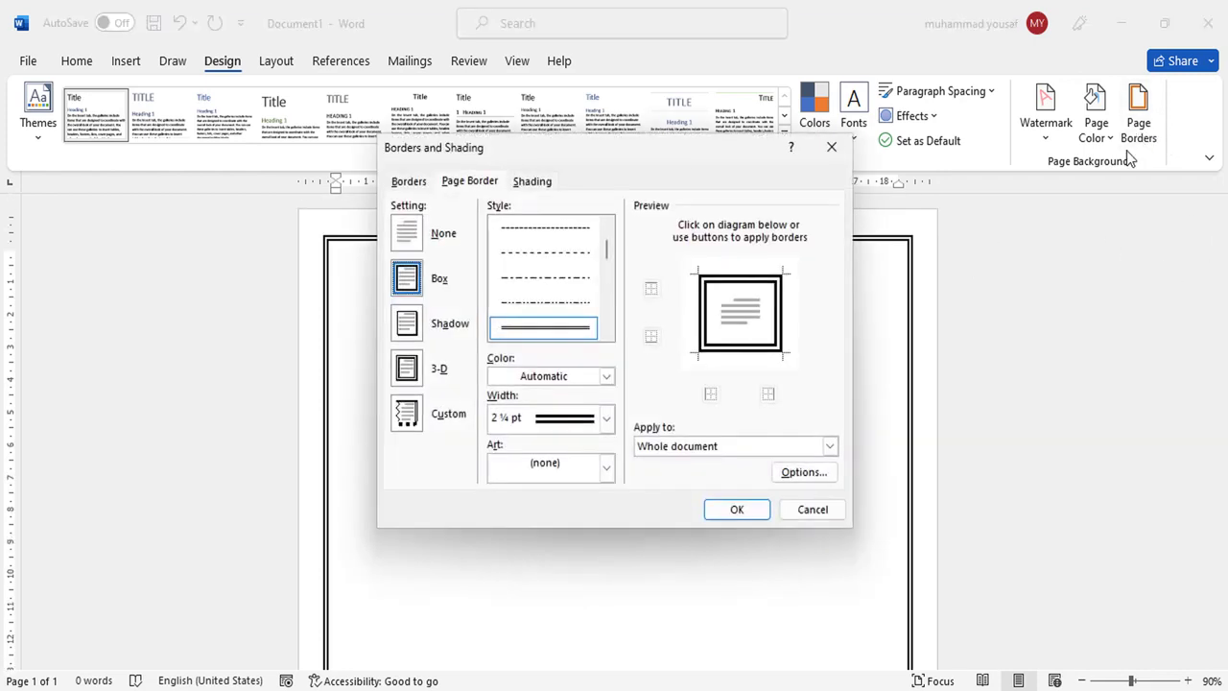
pyautogui.click(608, 420)
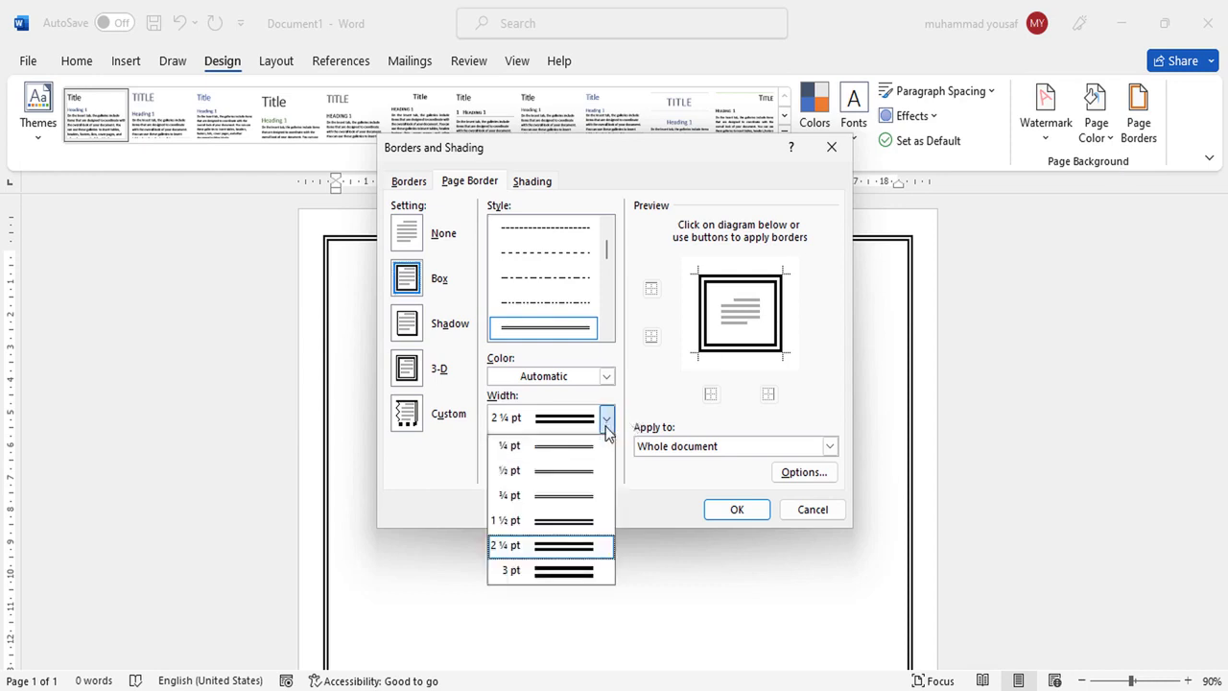
pyautogui.click(567, 573)
pyautogui.click(606, 376)
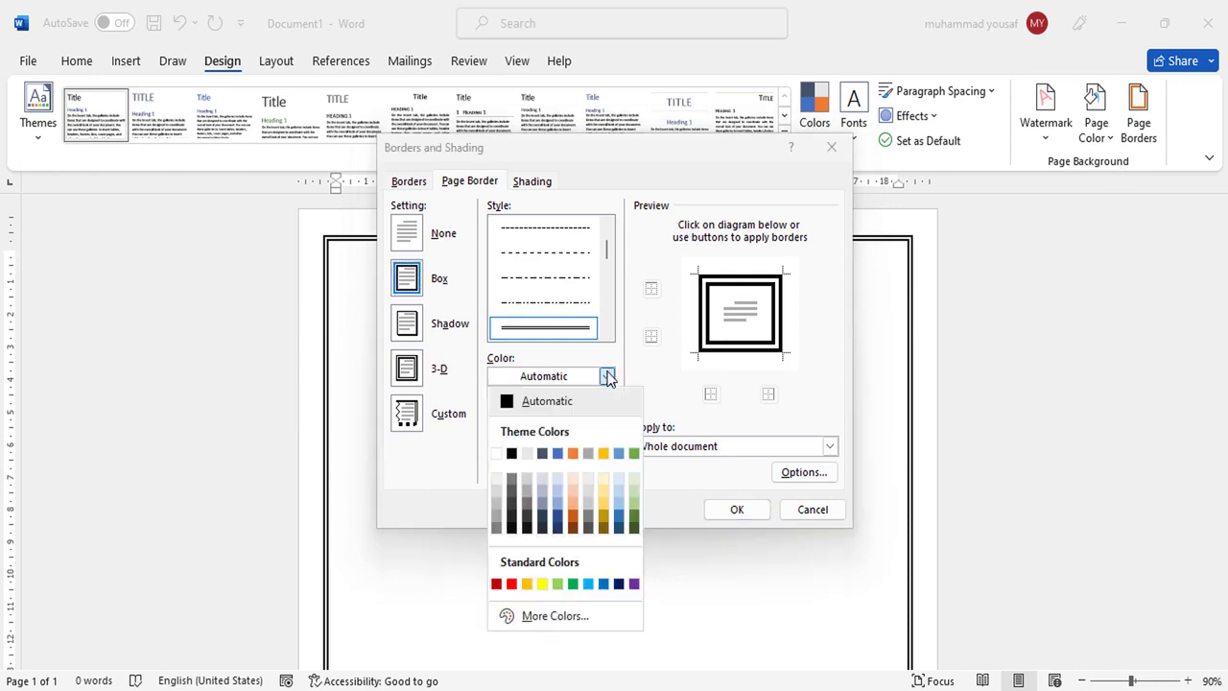
pyautogui.click(604, 583)
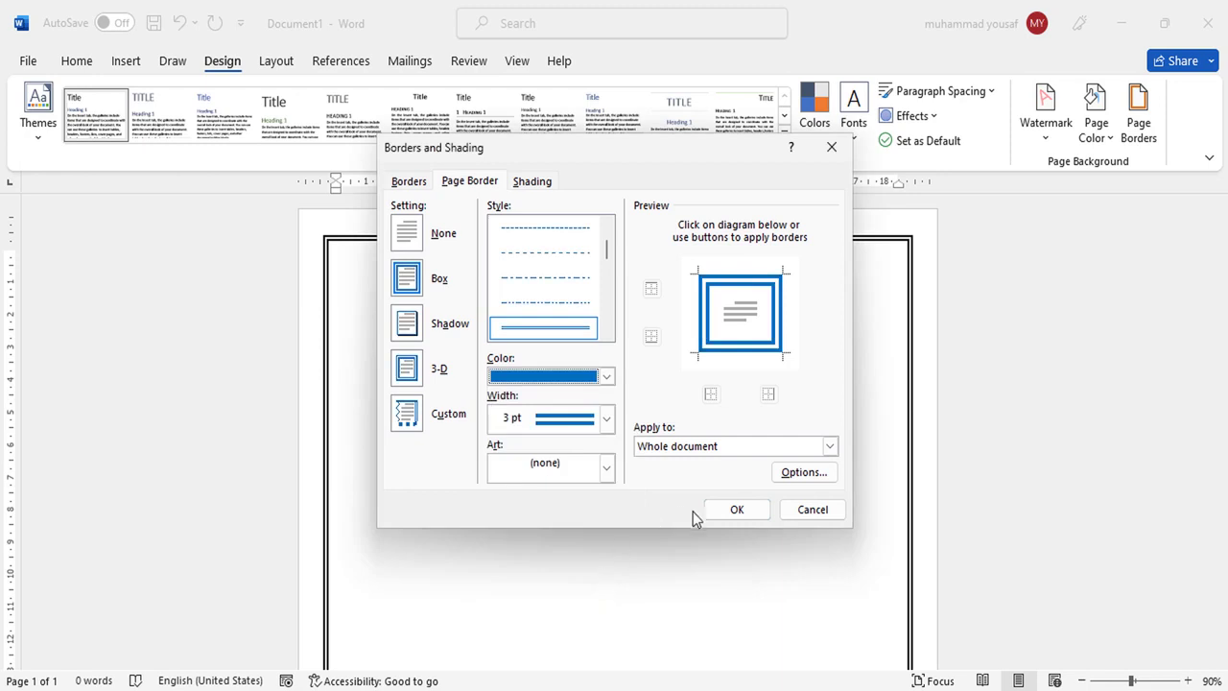
pyautogui.click(726, 516)
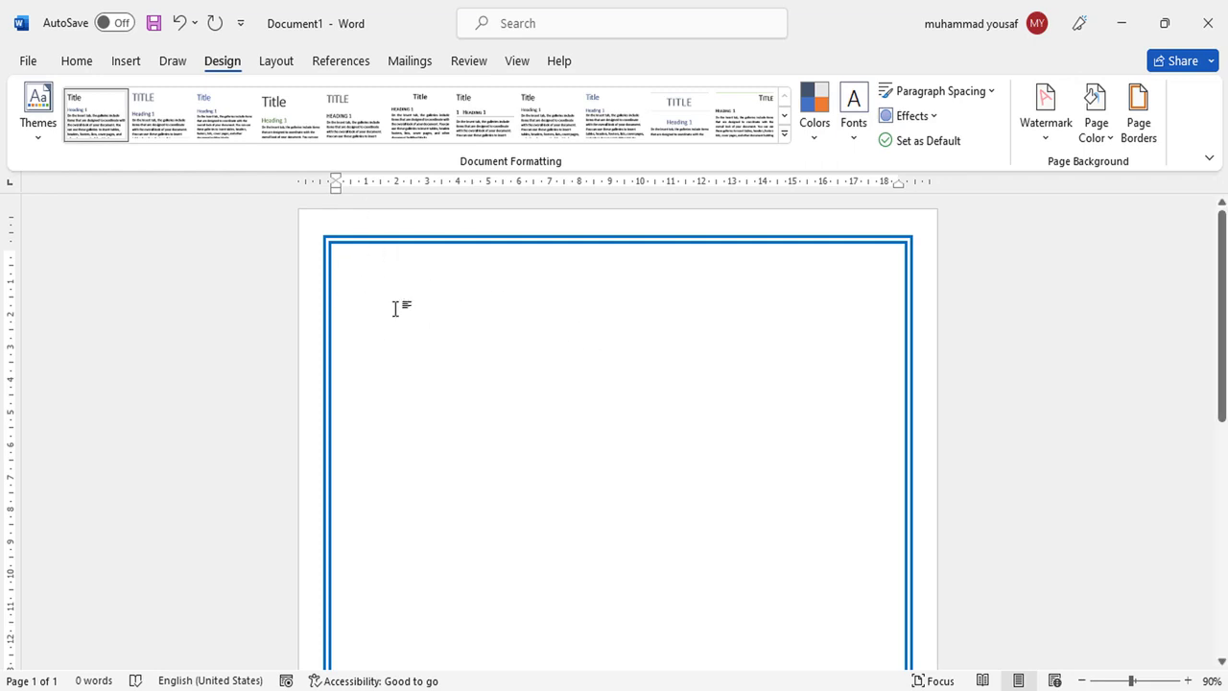
# Switch to the browser and look over the Font Frame Pro download page on cufonfonts.com.
pyautogui.click(708, 689)
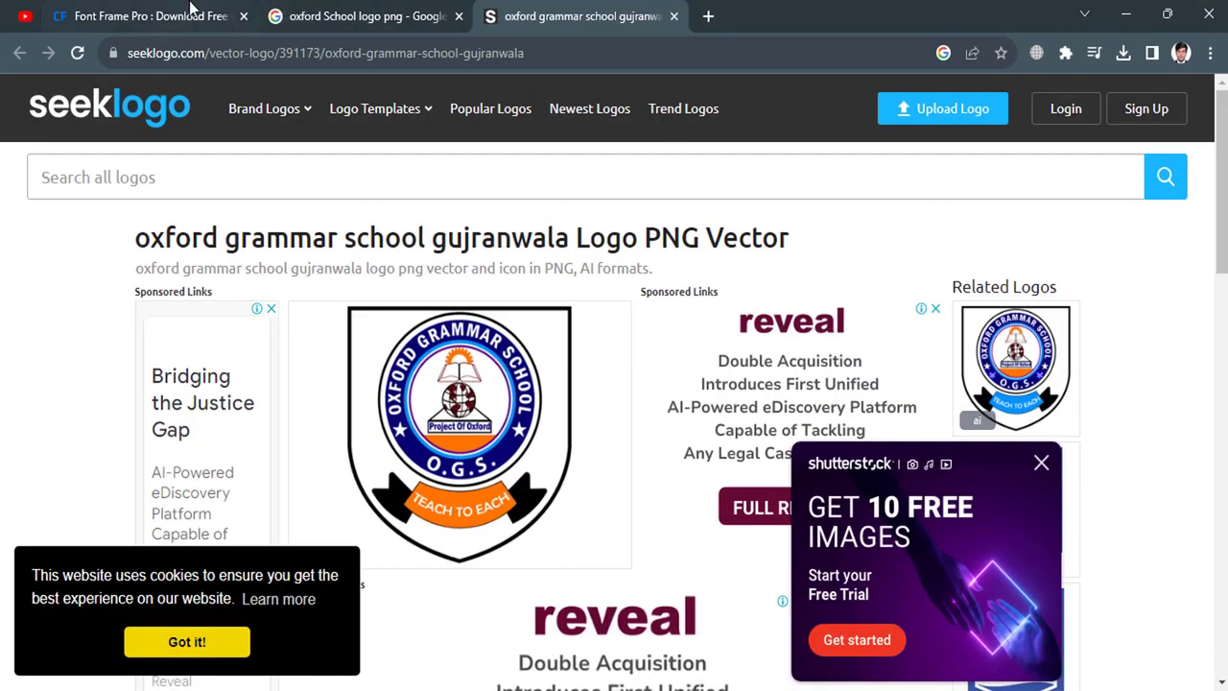
pyautogui.click(192, 12)
pyautogui.moveTo(230, 144); pyautogui.dragTo(372, 147)
pyautogui.click(417, 144)
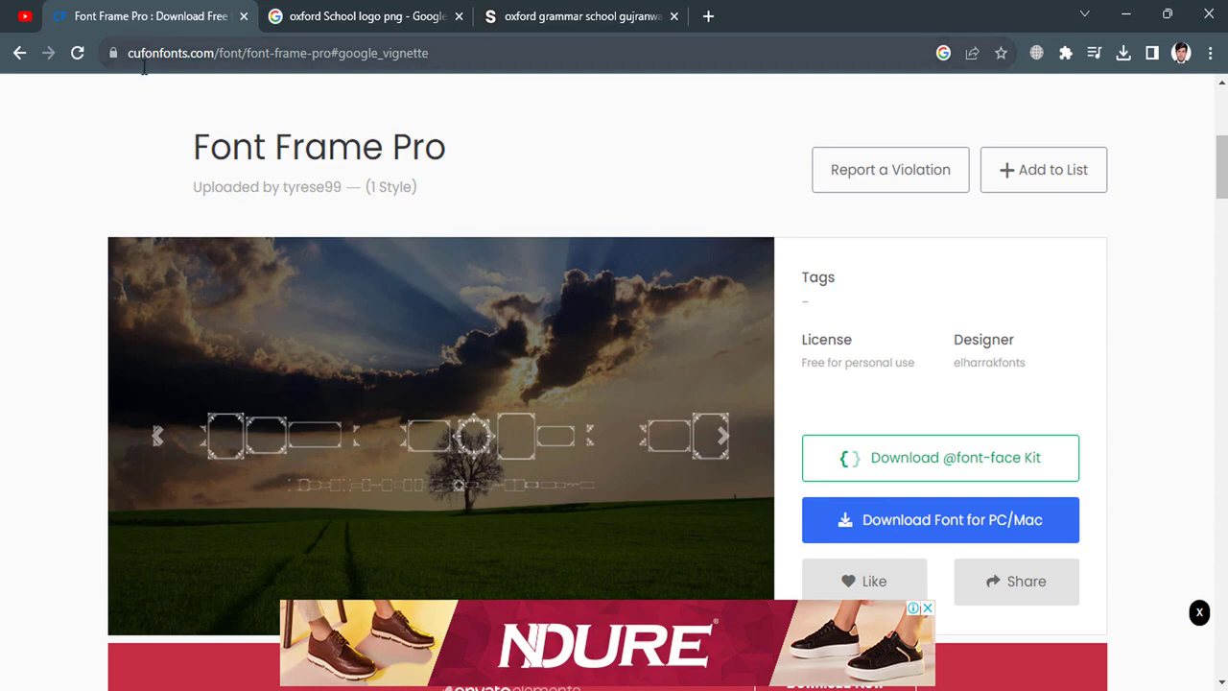
pyautogui.scroll(-8, 1211, 154)
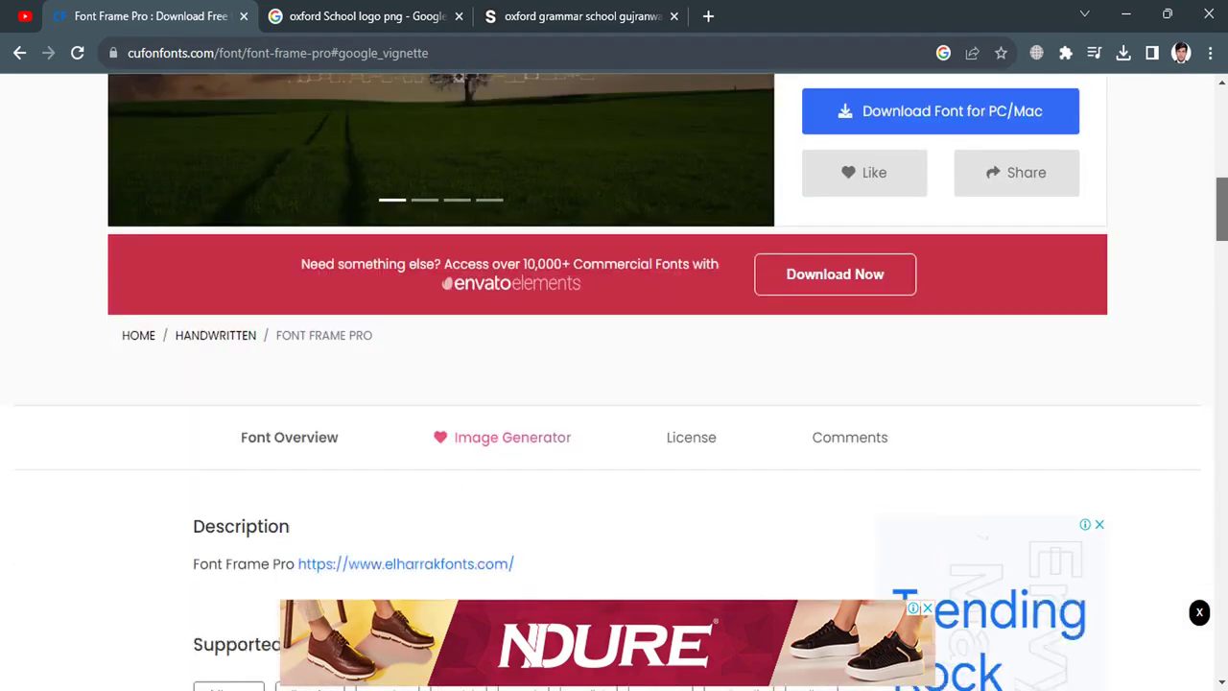
pyautogui.scroll(5, 1209, 192)
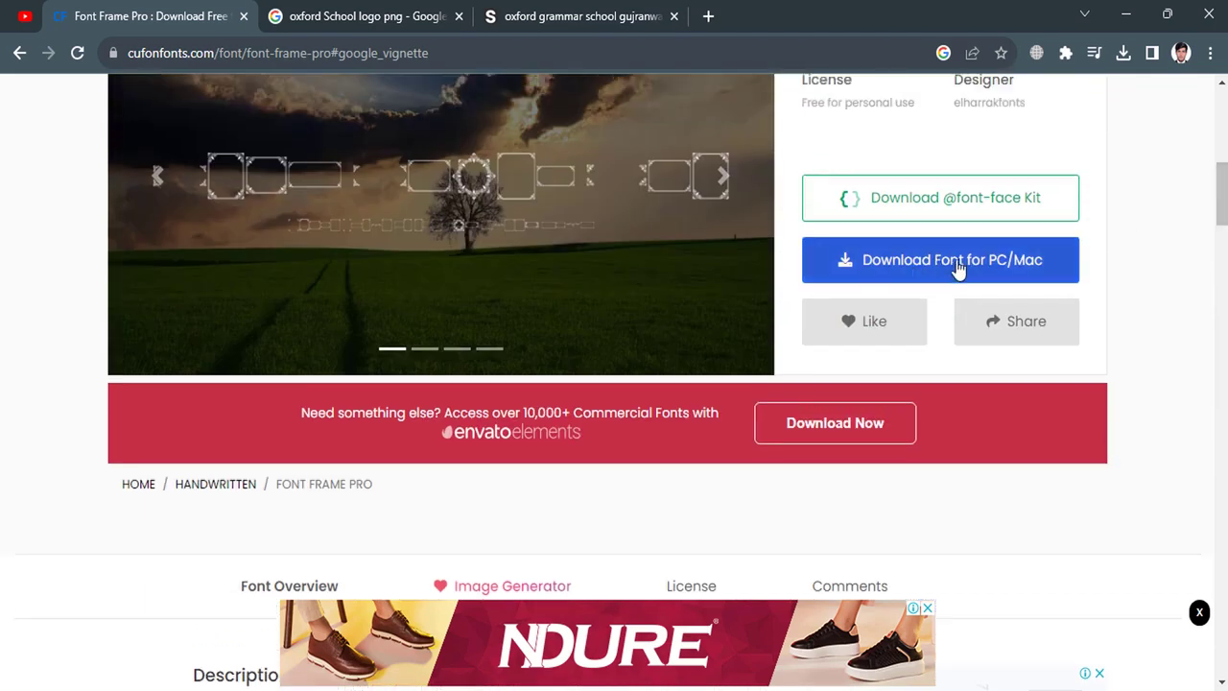
pyautogui.scroll(6, 1176, 252)
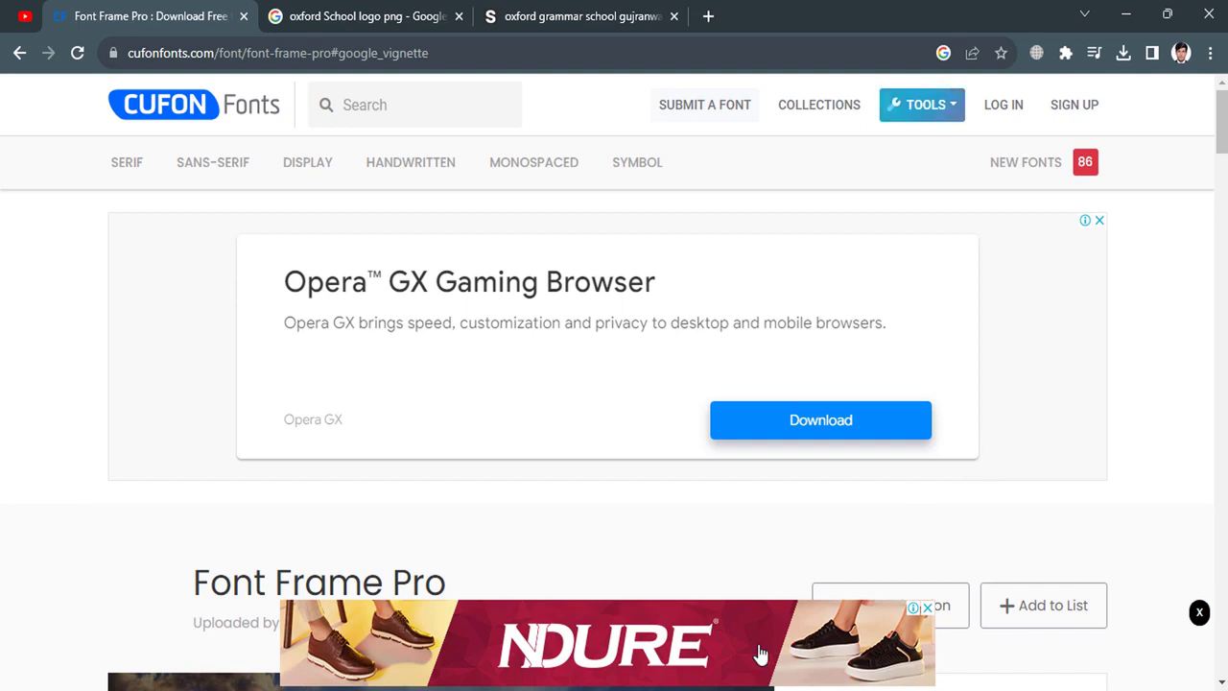
# Switch back to Word and insert the Font Frame Pro corner ornament symbol with character code 0031.
pyautogui.moveTo(758, 687)
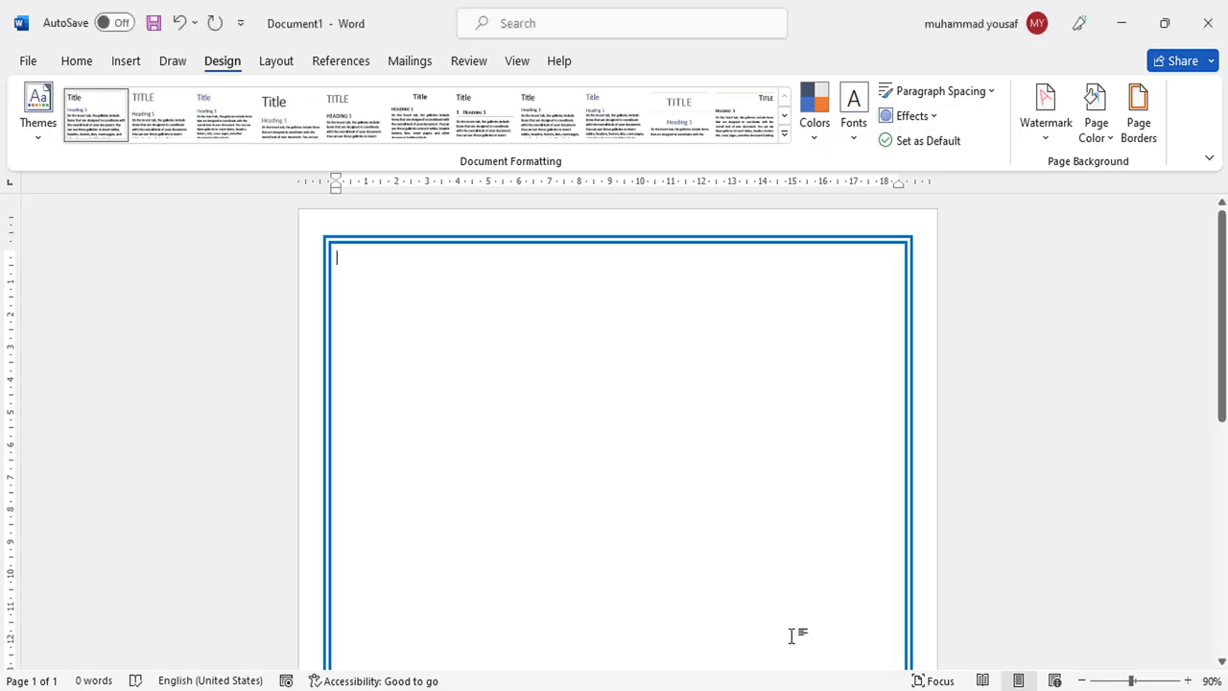
pyautogui.click(793, 633)
pyautogui.click(126, 61)
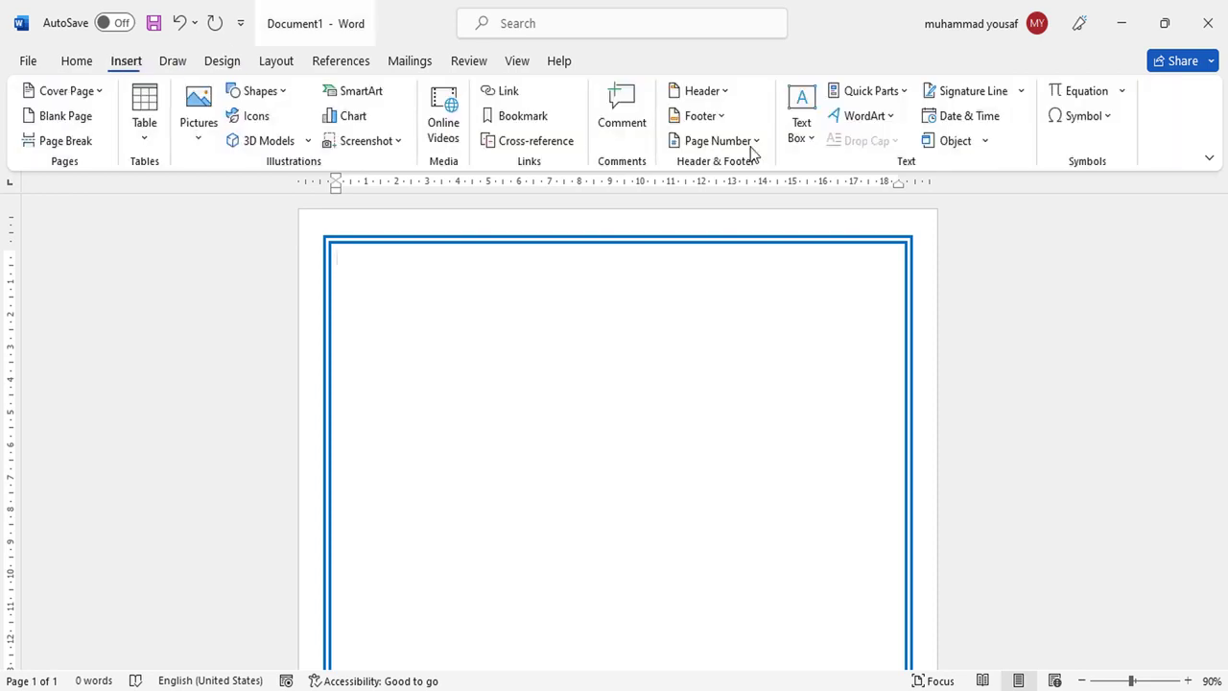
pyautogui.click(1119, 121)
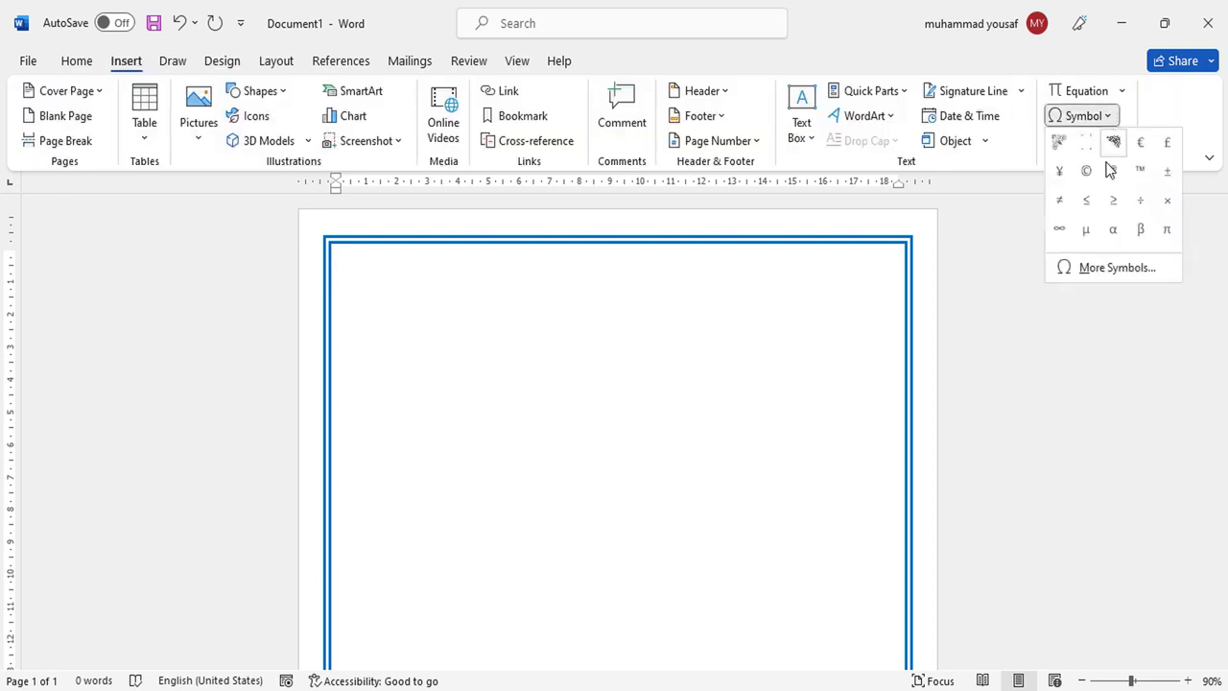
pyautogui.click(1103, 268)
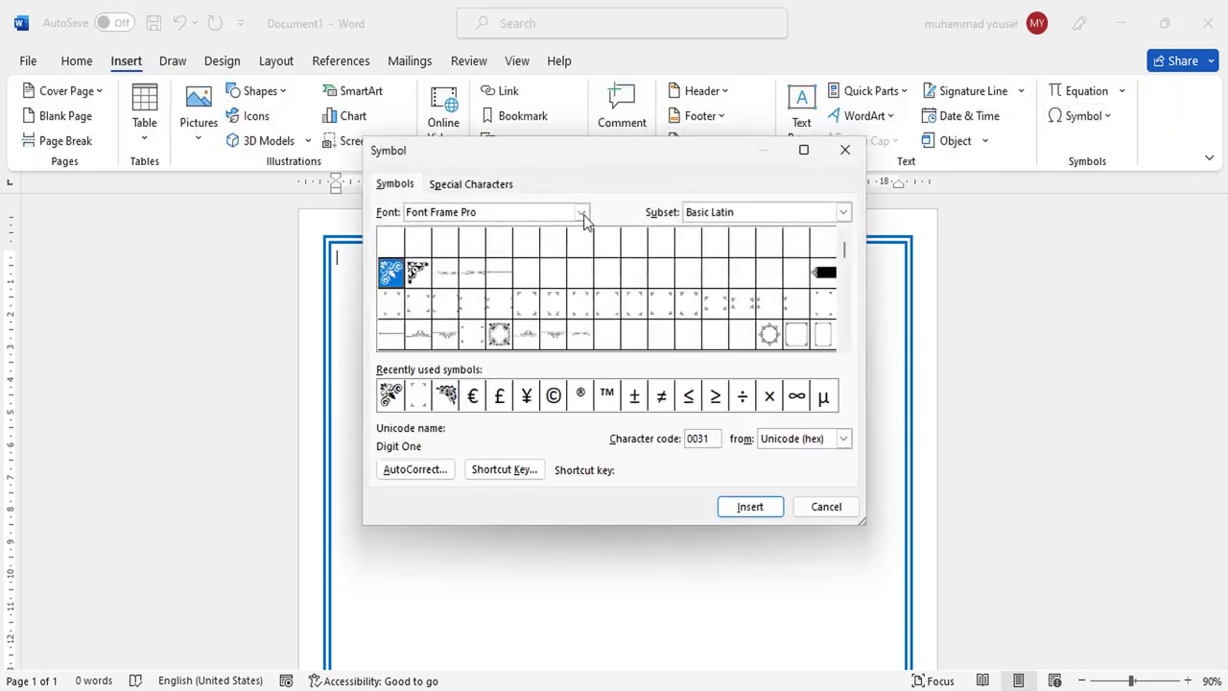
pyautogui.click(581, 212)
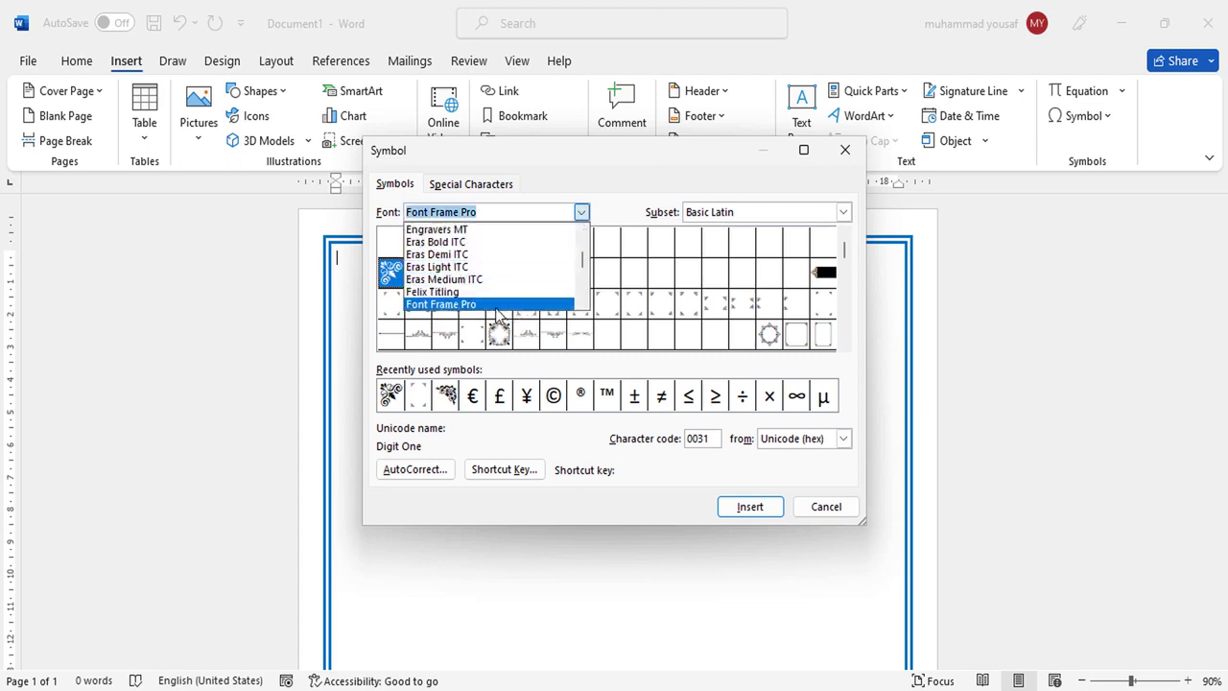
pyautogui.click(489, 305)
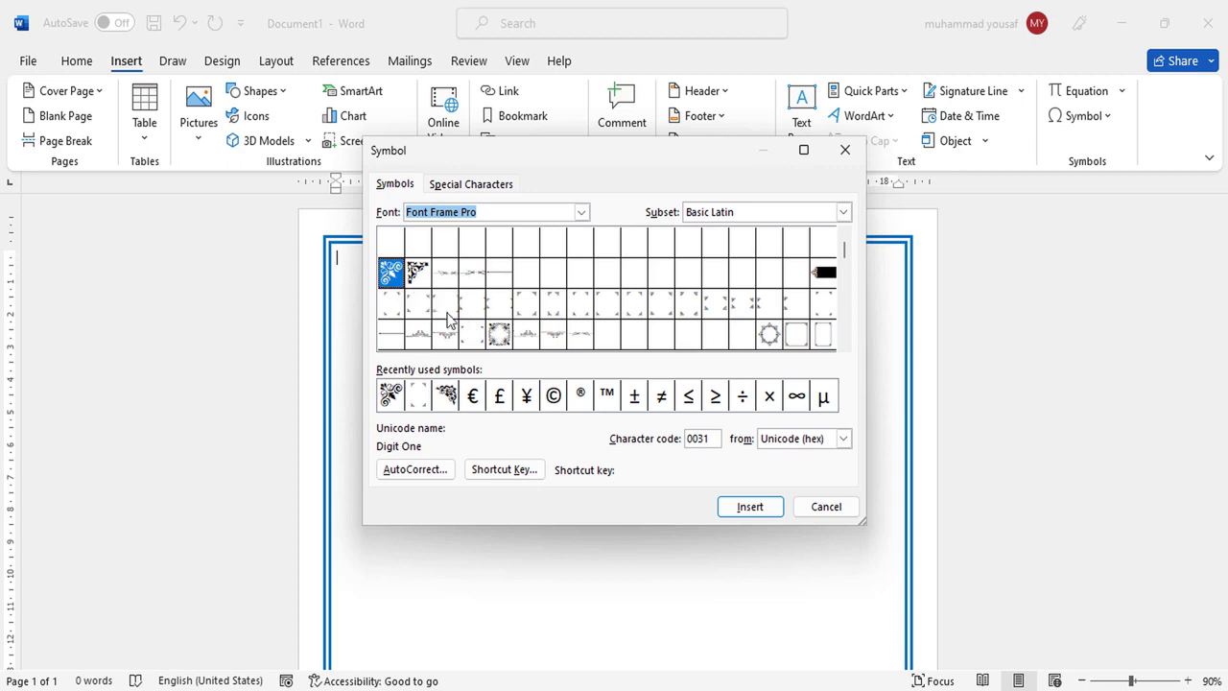
pyautogui.click(746, 507)
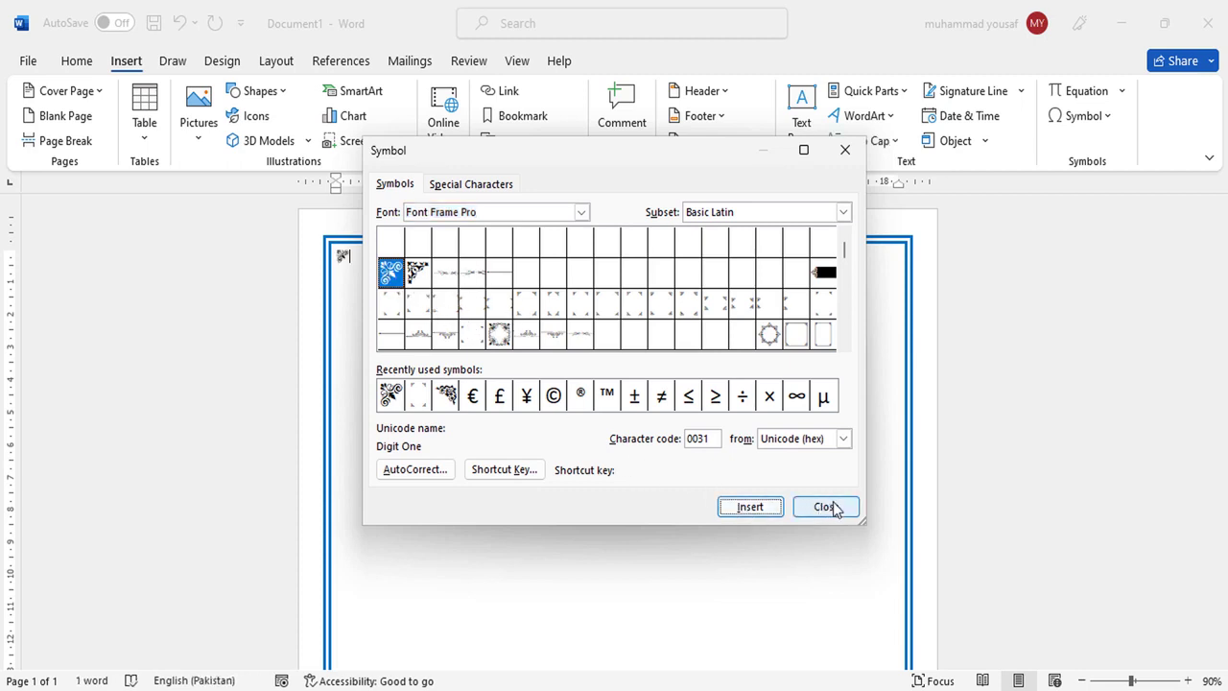
pyautogui.click(830, 507)
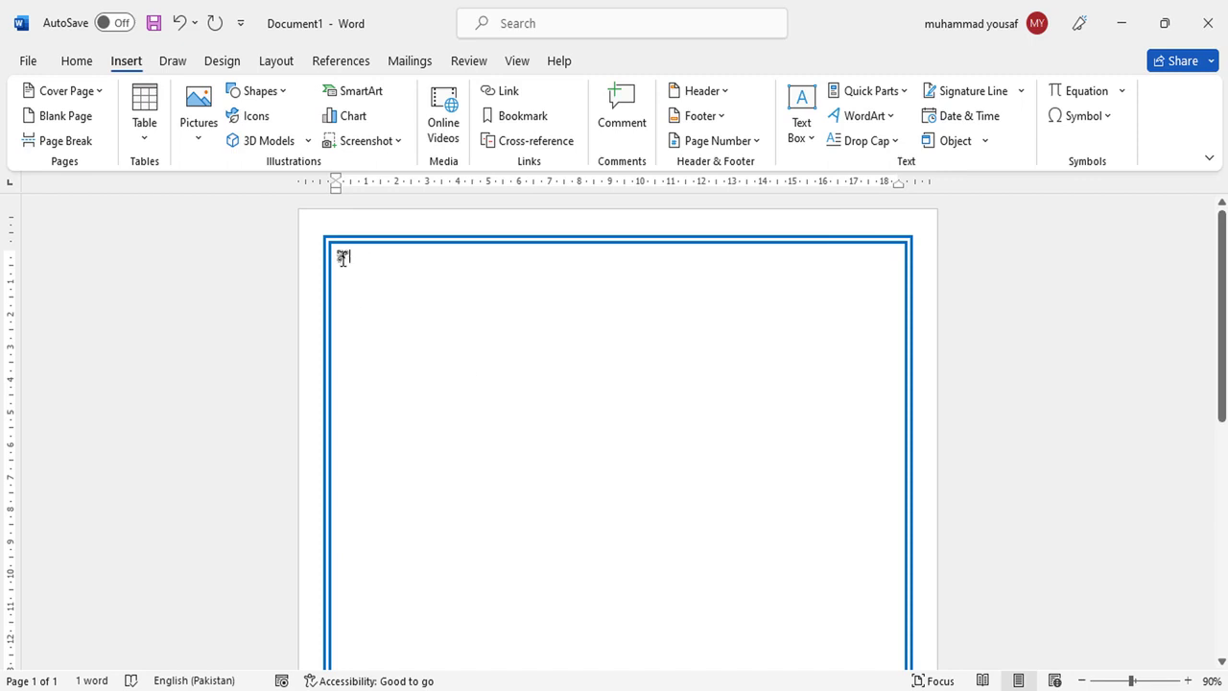
# Convert the inserted corner ornament to WordArt using the first plain black style.
pyautogui.hotkey('shift', 'Left')
pyautogui.click(891, 116)
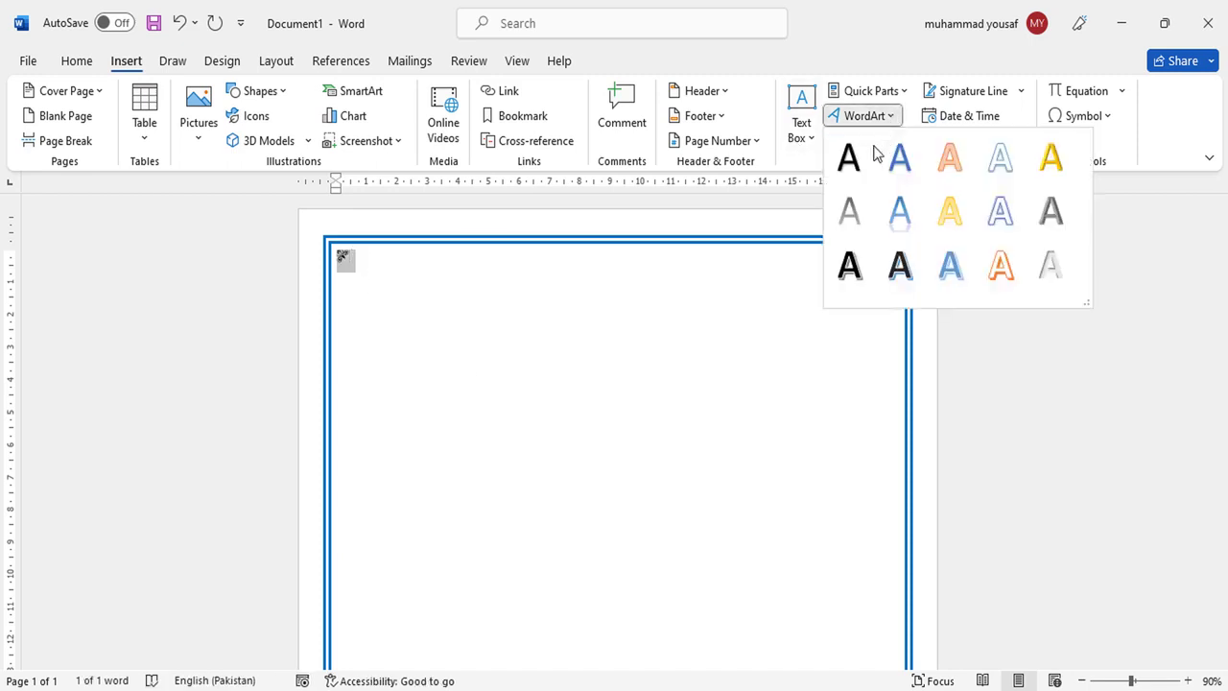
pyautogui.click(851, 171)
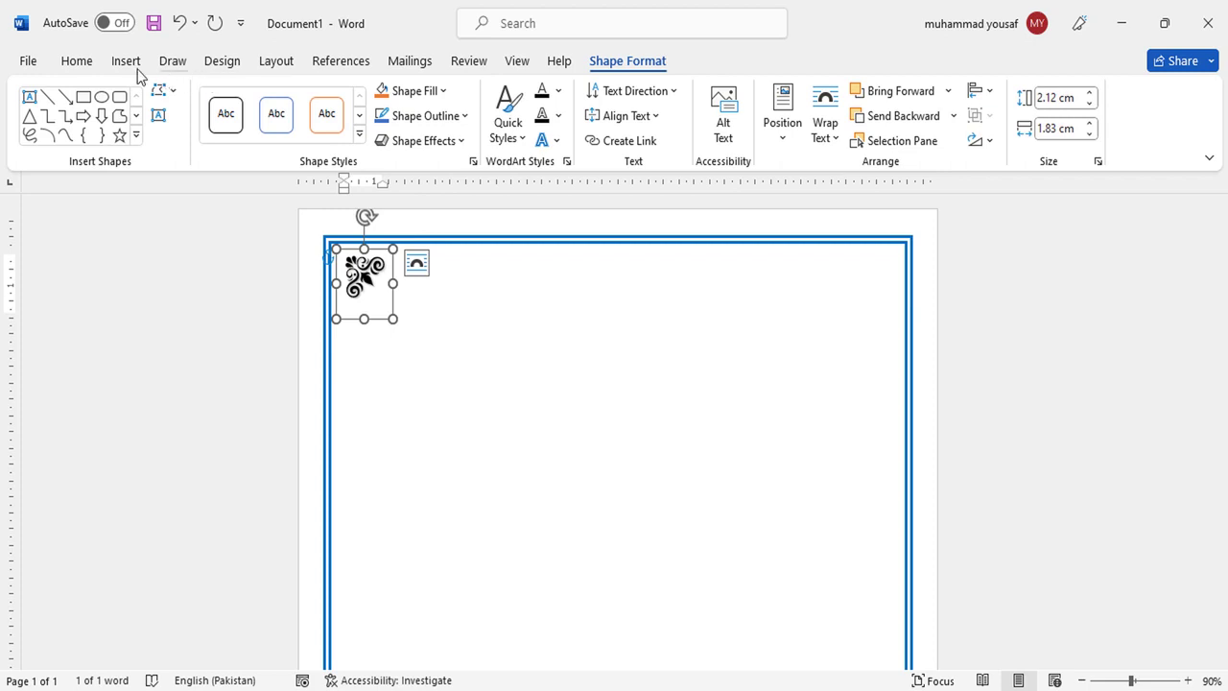
# Enlarge the corner ornament WordArt to font size 90.
pyautogui.click(78, 63)
pyautogui.click(260, 98)
pyautogui.click(260, 98)
pyautogui.click(260, 98)
pyautogui.click(260, 97)
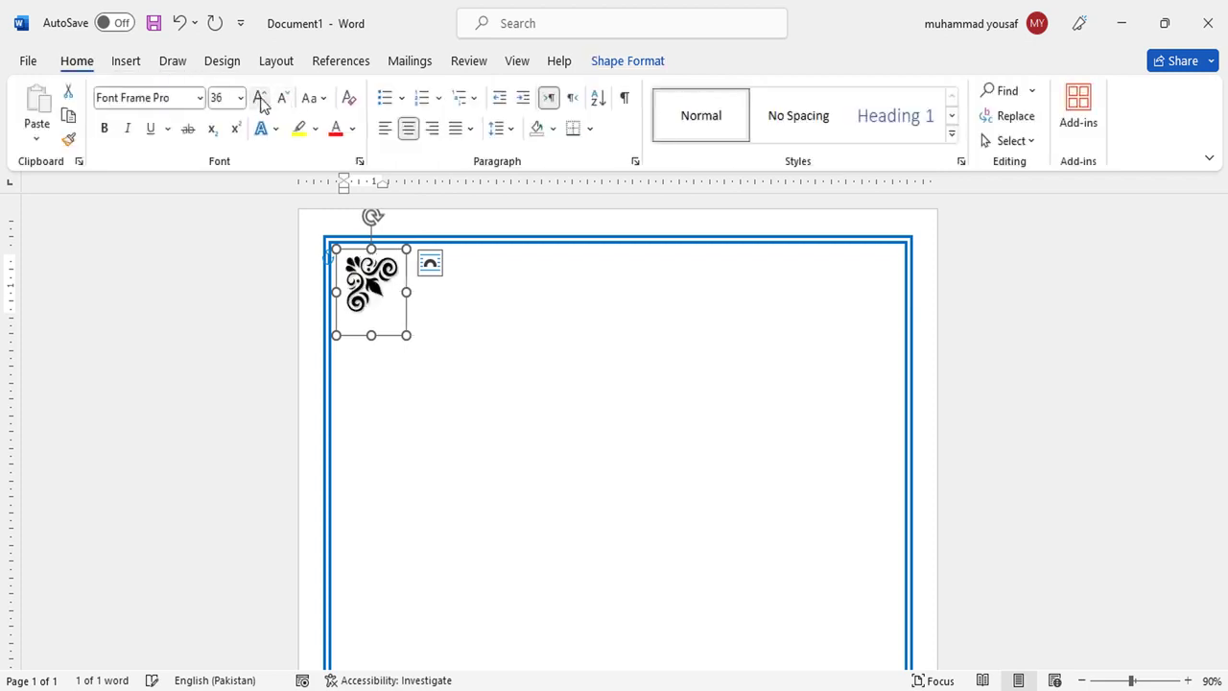
pyautogui.click(260, 98)
pyautogui.click(260, 98)
pyautogui.click(260, 98)
pyautogui.click(260, 98)
pyautogui.click(260, 98)
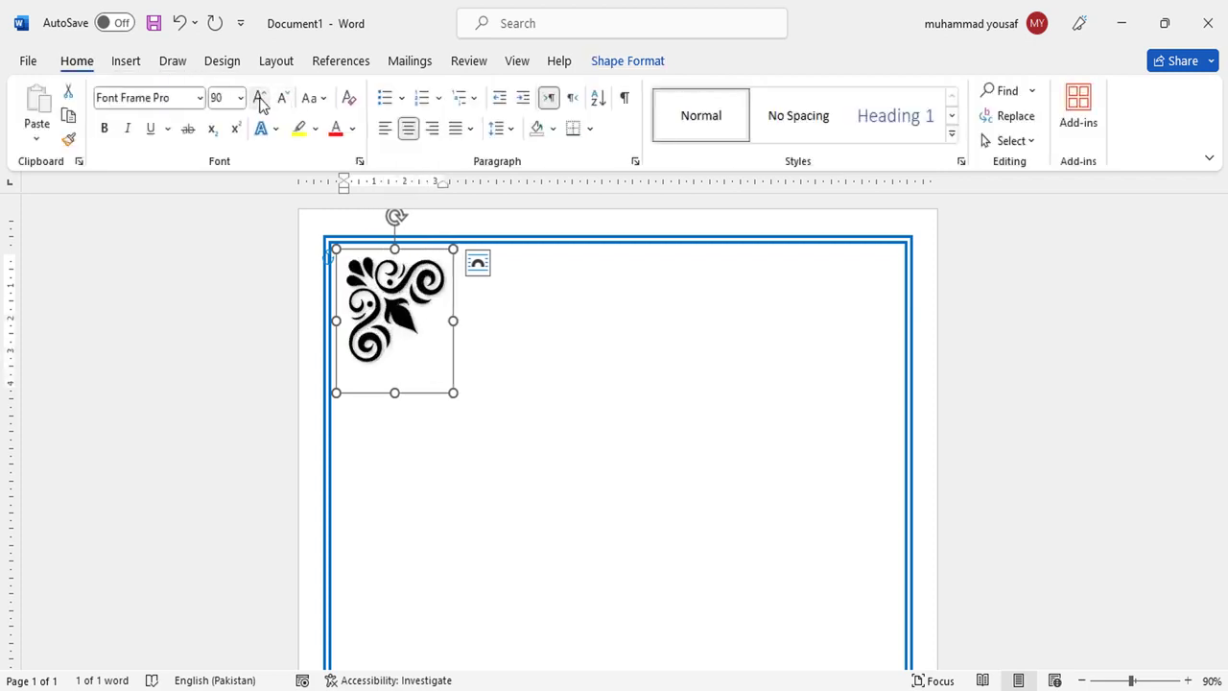
# Colour the corner ornament WordArt standard blue and paste three copies of it.
pyautogui.click(353, 128)
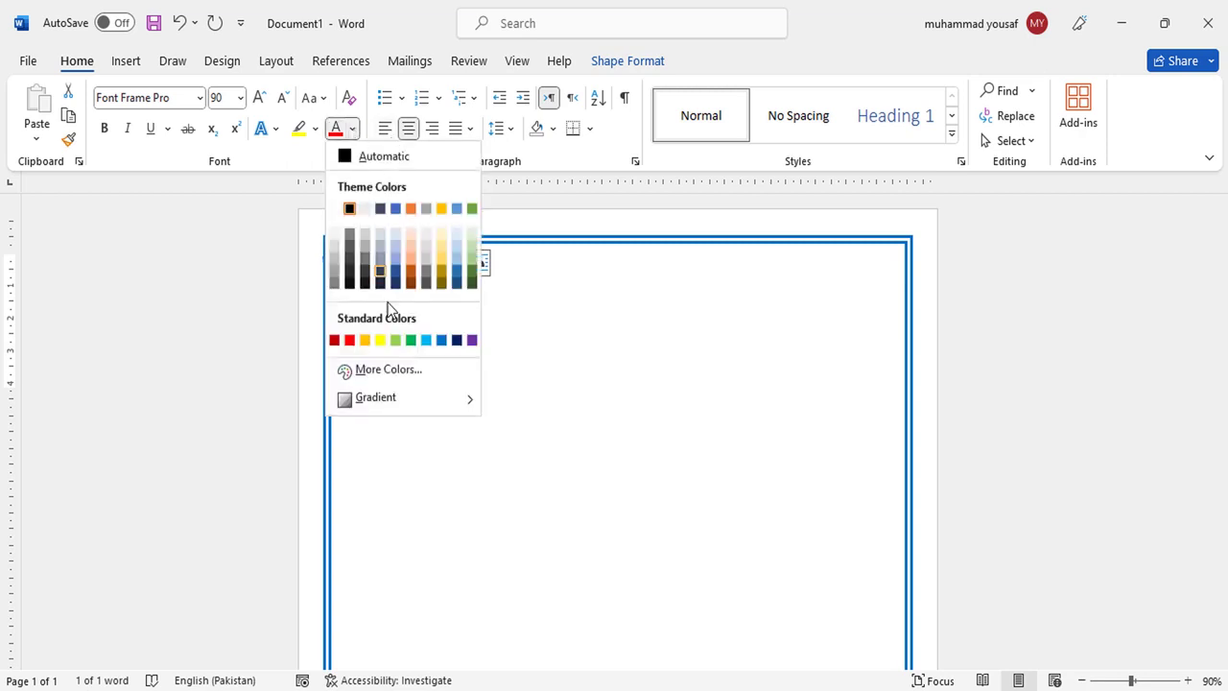
pyautogui.click(441, 341)
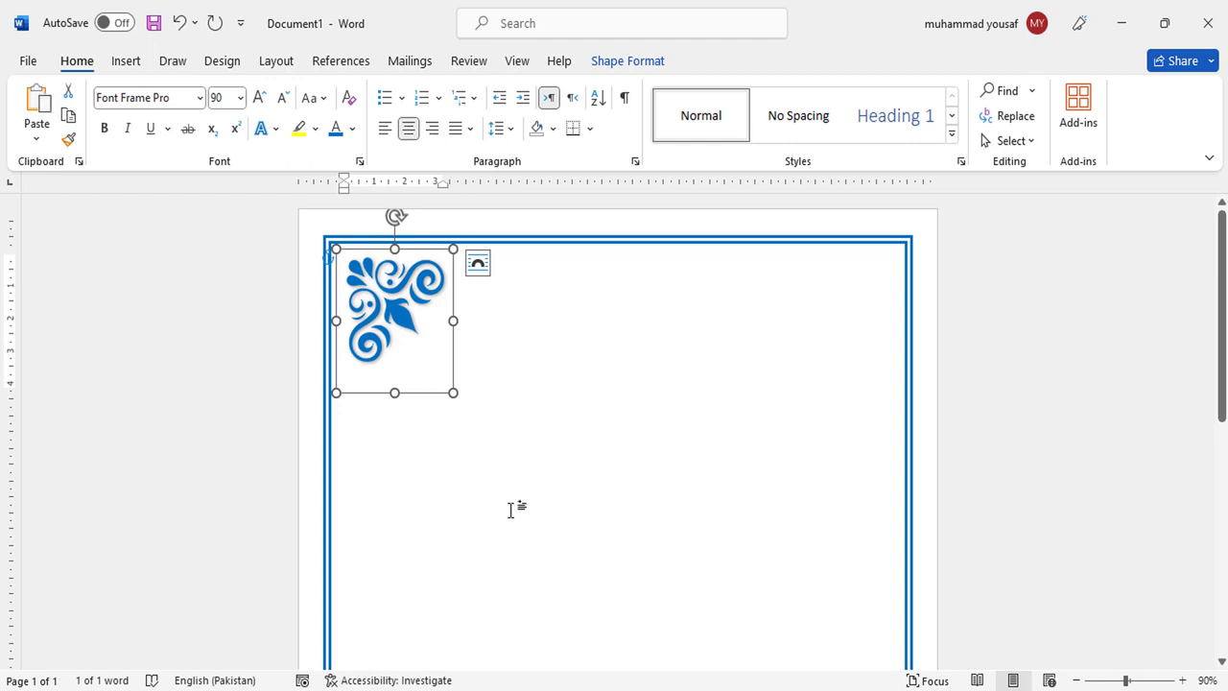
pyautogui.hotkey('ctrl', 'v')
pyautogui.hotkey('ctrl', 'v')
pyautogui.hotkey('ctrl', 'v')
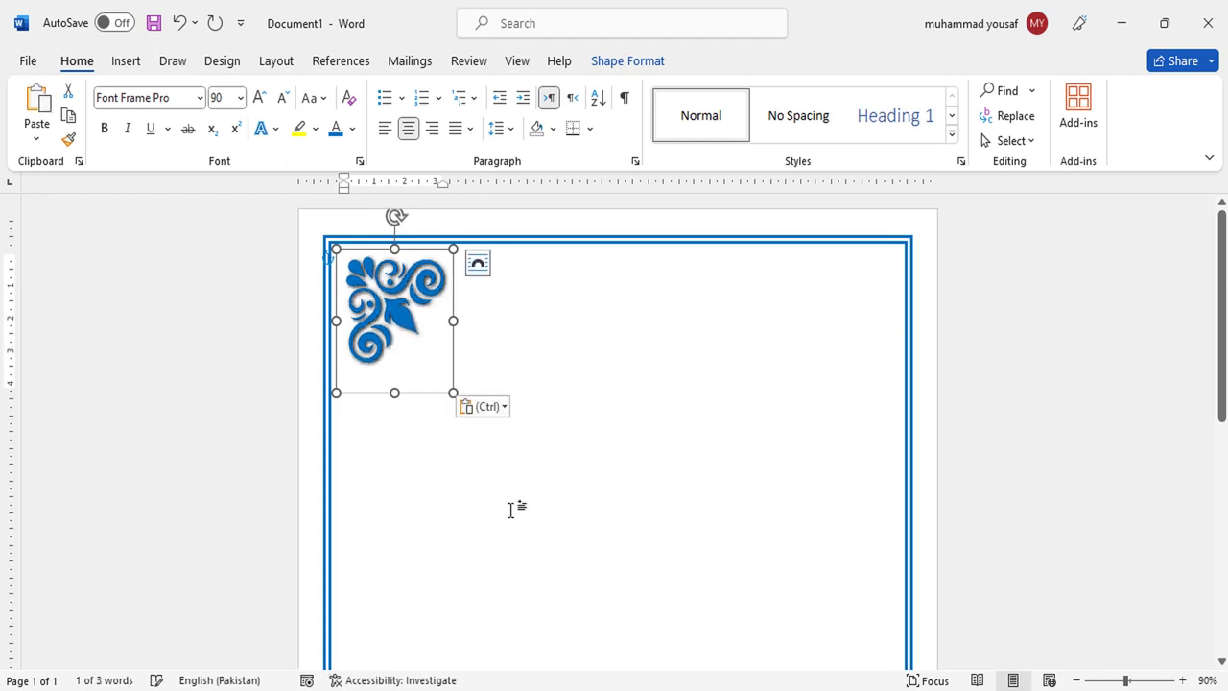
# Spread the stacked ornament copies apart: one near the page's upper-right corner, one below the original, and one in the middle.
pyautogui.moveTo(430, 391); pyautogui.dragTo(872, 404)
pyautogui.click(401, 340)
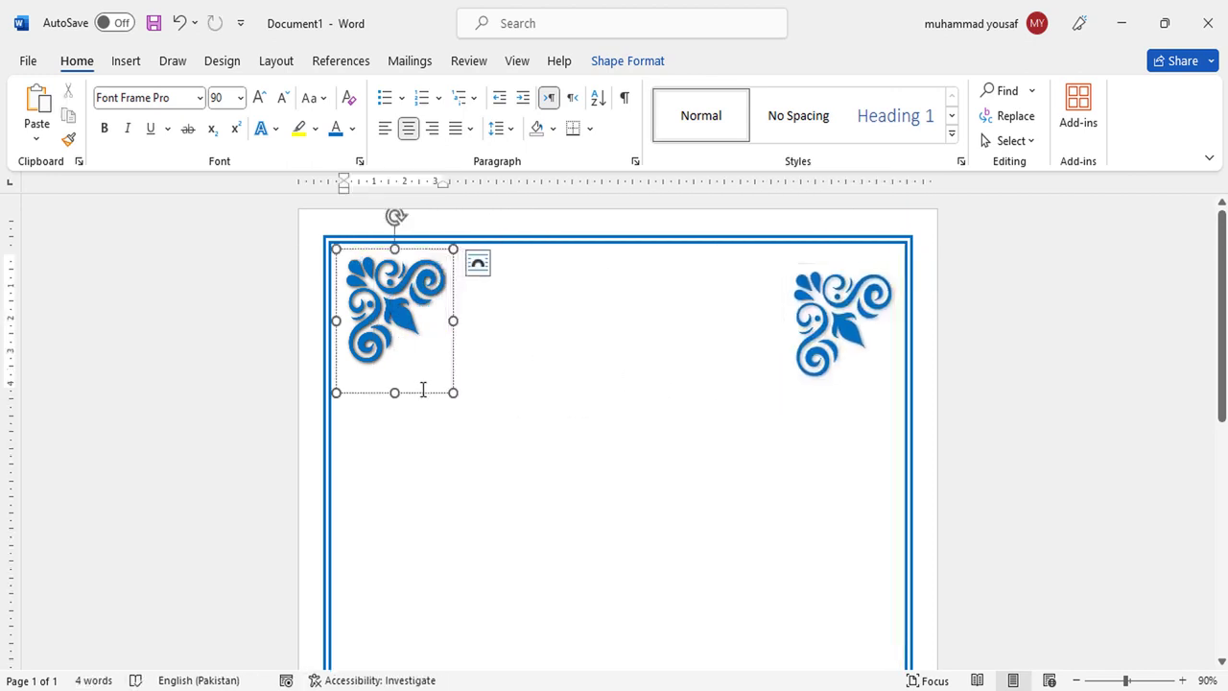
pyautogui.moveTo(421, 397); pyautogui.dragTo(425, 570)
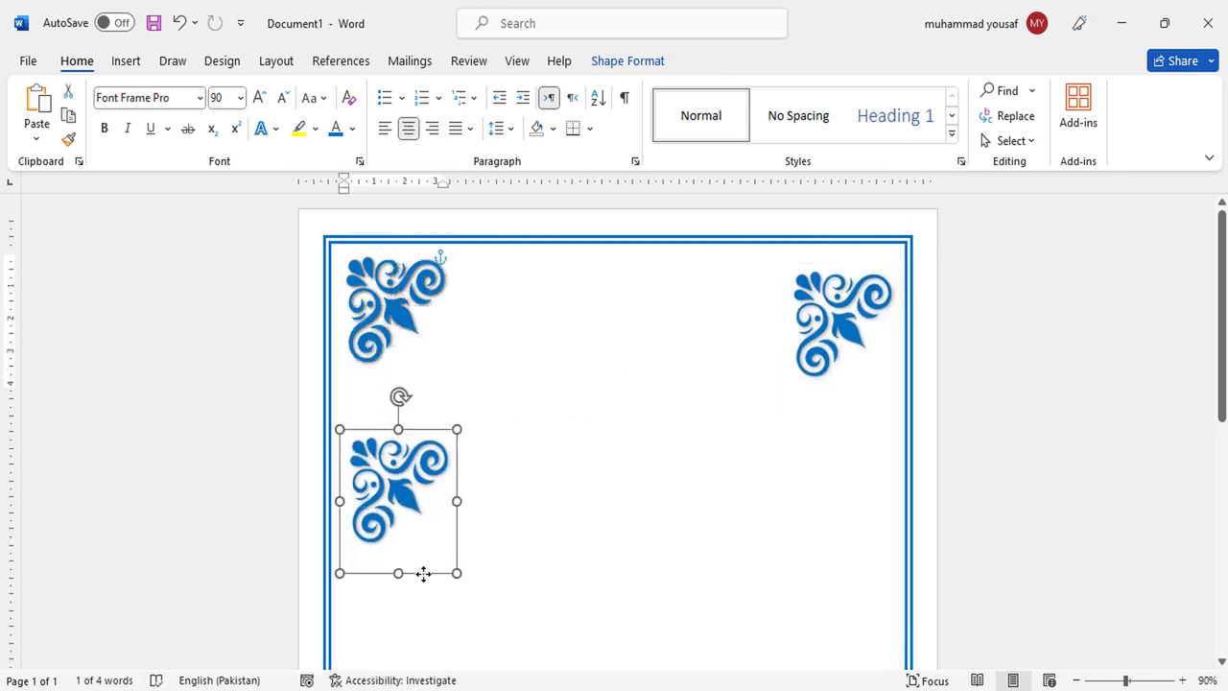
pyautogui.click(408, 338)
pyautogui.click(425, 392)
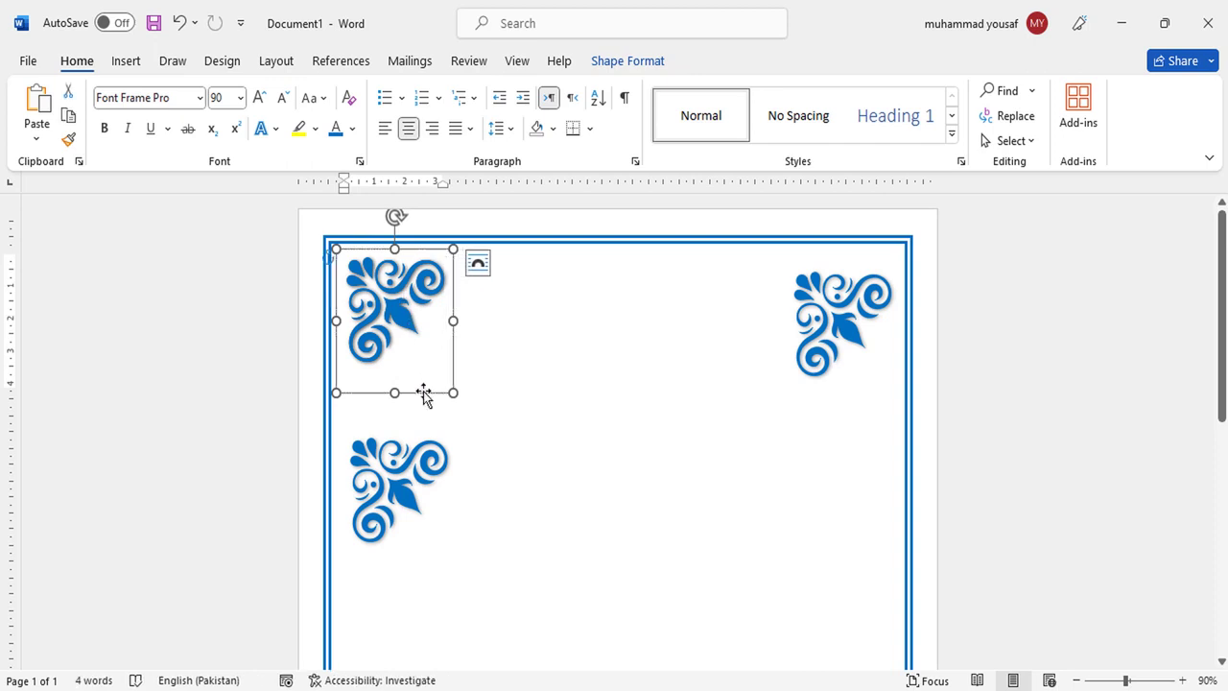
pyautogui.moveTo(425, 396)
pyautogui.mouseDown()
pyautogui.moveTo(811, 603)
pyautogui.moveTo(420, 392)
pyautogui.mouseUp()
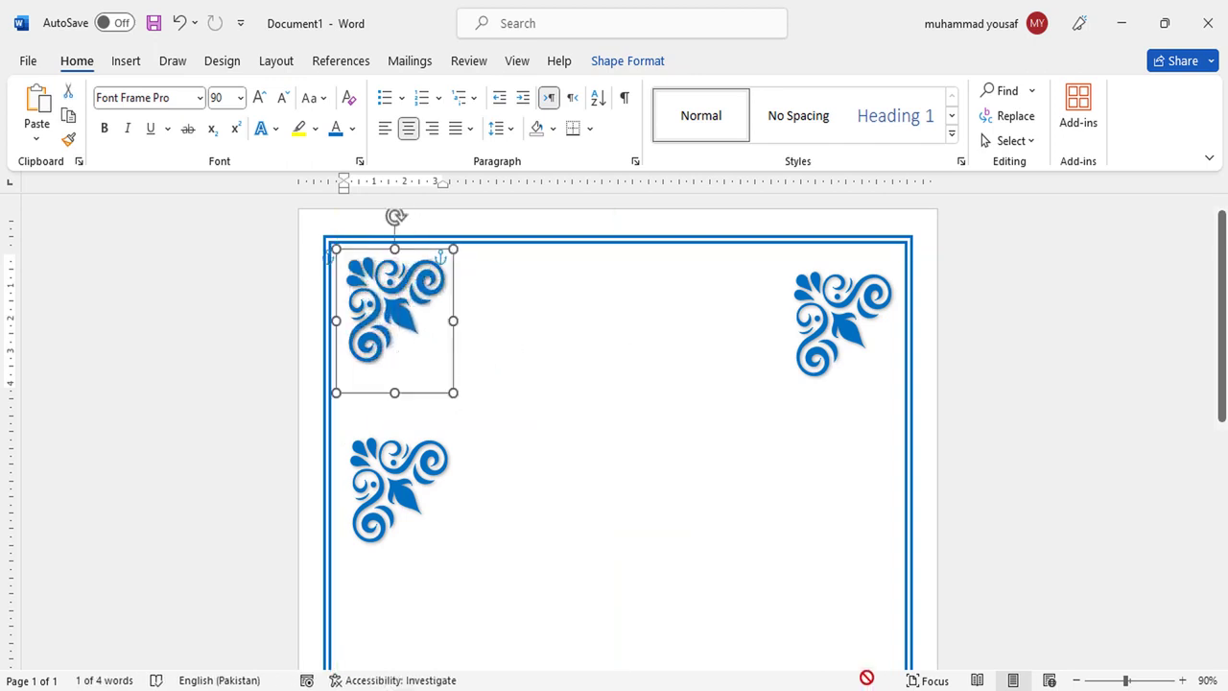
pyautogui.click(839, 347)
pyautogui.click(447, 362)
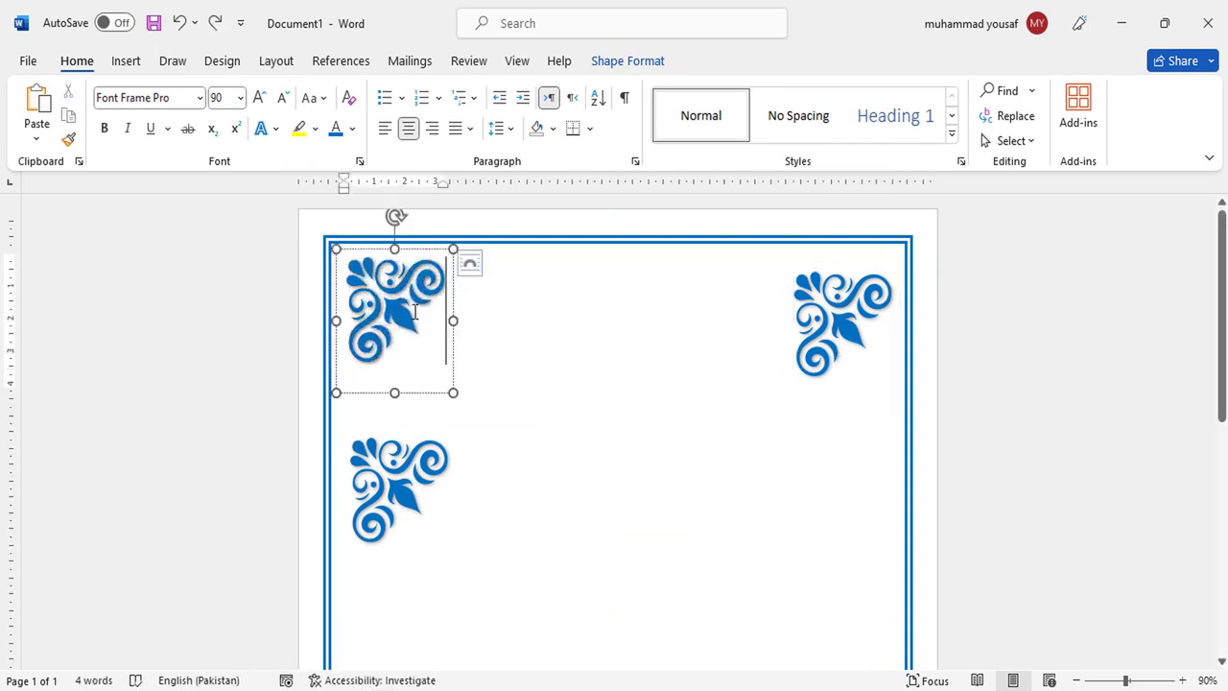
pyautogui.moveTo(428, 396); pyautogui.dragTo(694, 565)
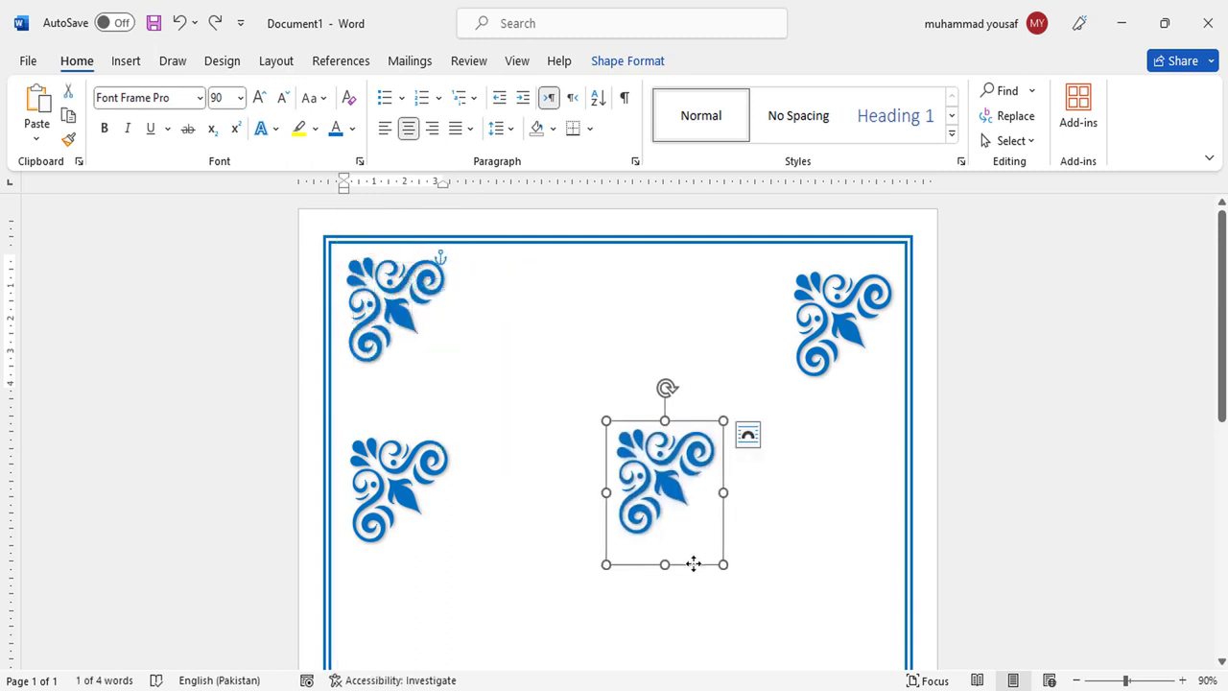
# Rotate the upper-right ornament 90° clockwise and fit it into that corner of the page border.
pyautogui.click(828, 309)
pyautogui.moveTo(840, 238); pyautogui.dragTo(936, 331)
pyautogui.moveTo(874, 387); pyautogui.dragTo(859, 374)
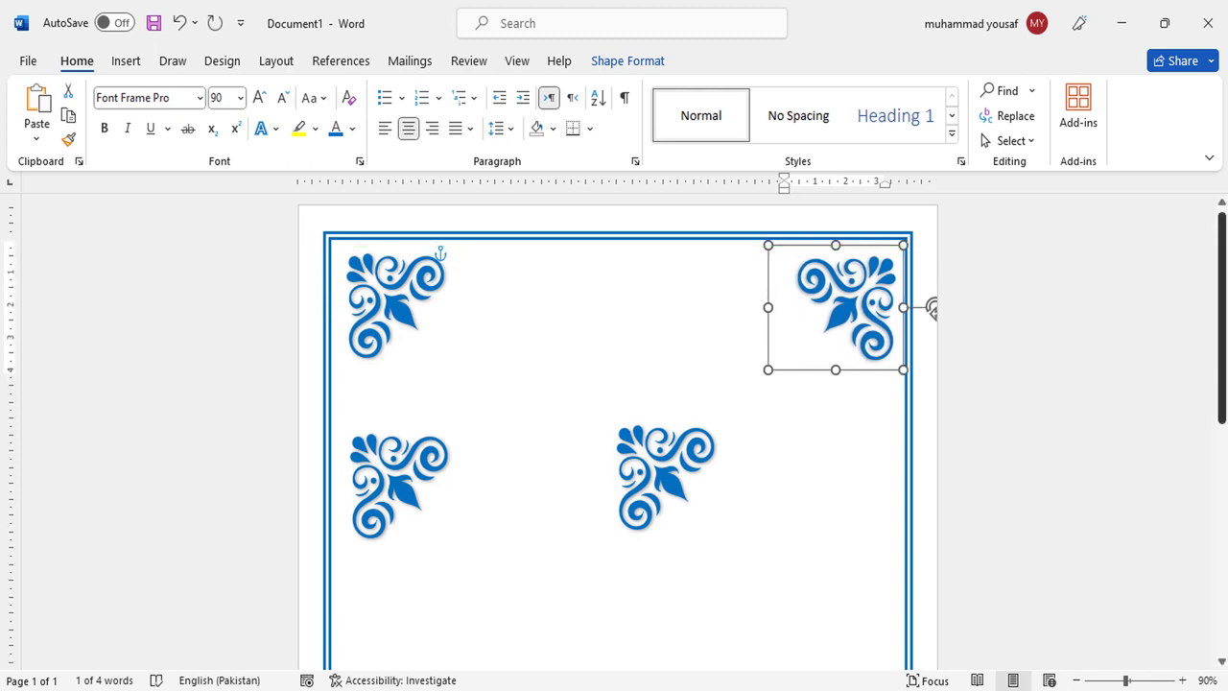
# Move the ornament below the original to the page's lower-left corner, rotating it 90° counterclockwise to fit the border.
pyautogui.scroll(-3, 542, 351)
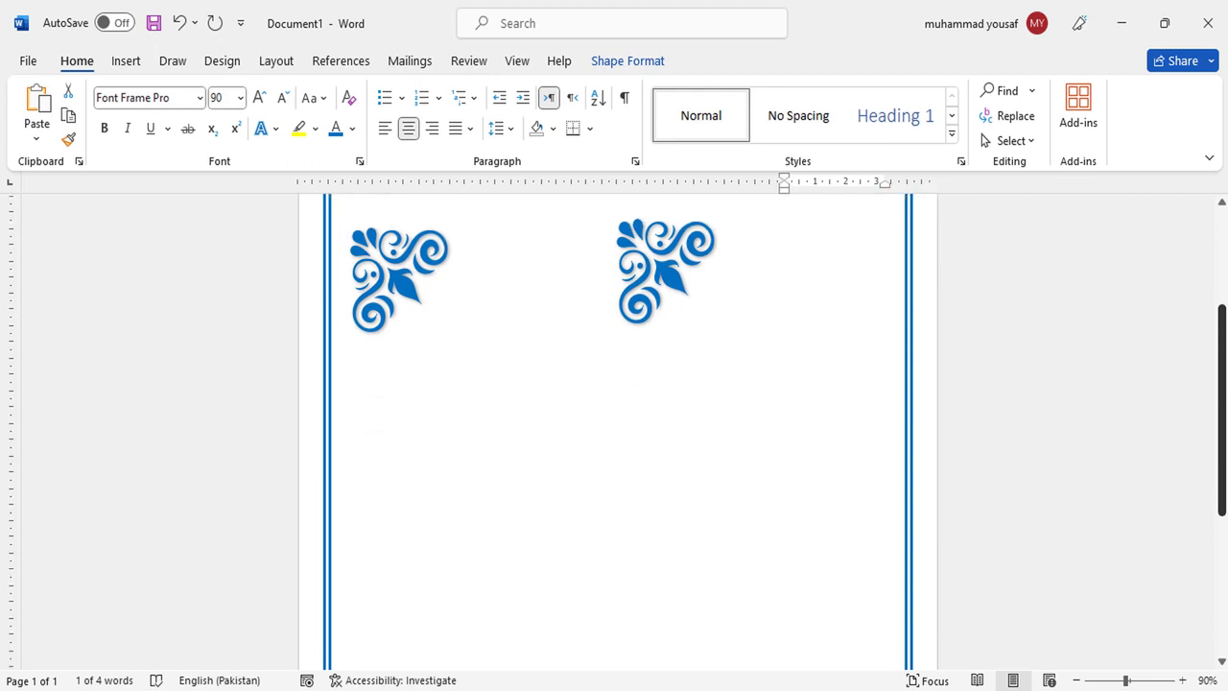
pyautogui.click(401, 308)
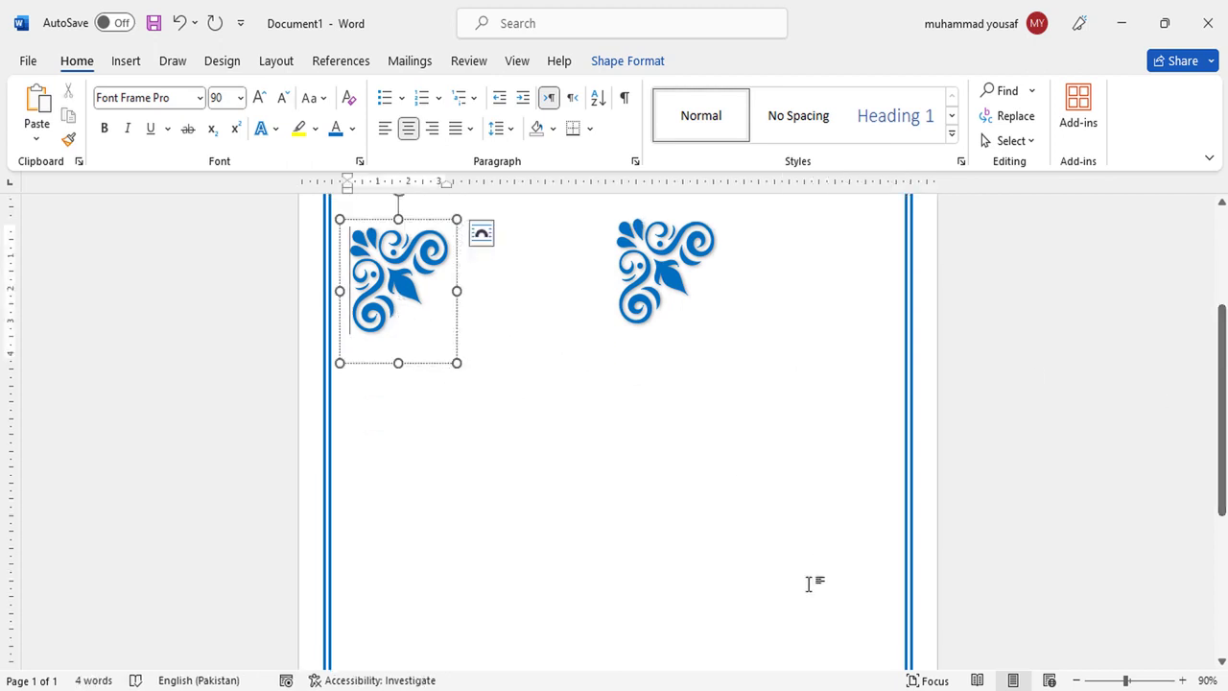
pyautogui.click(1077, 680)
pyautogui.click(1077, 681)
pyautogui.click(1076, 681)
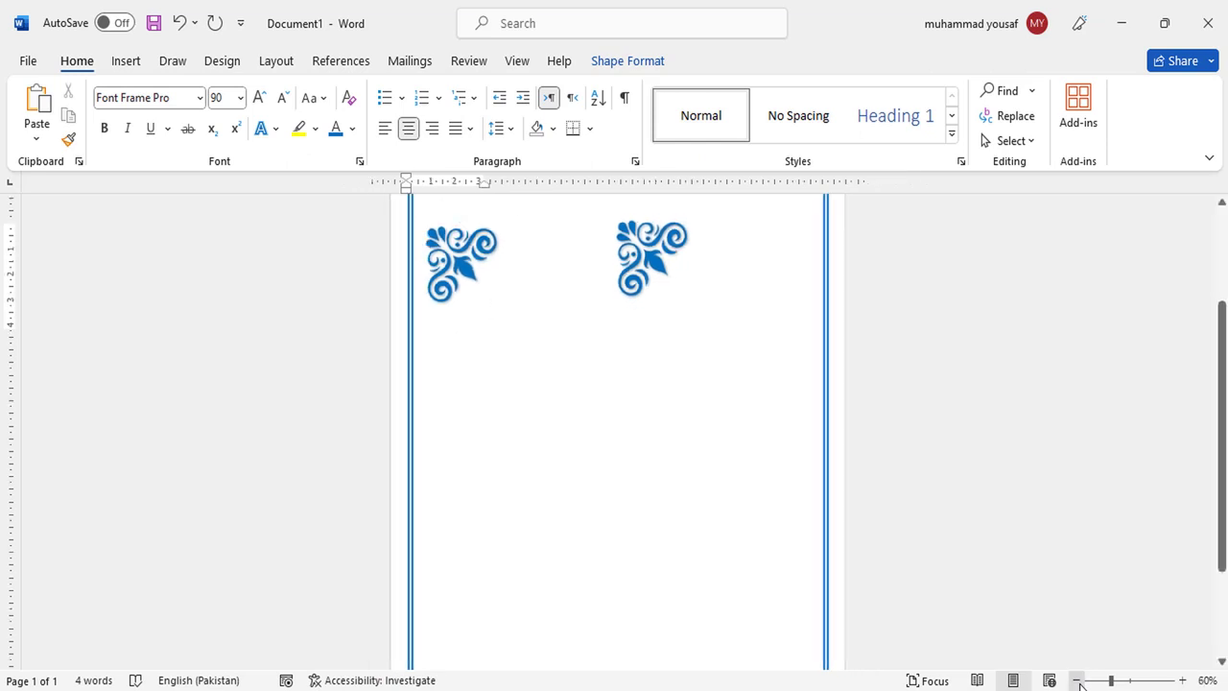
pyautogui.click(1077, 681)
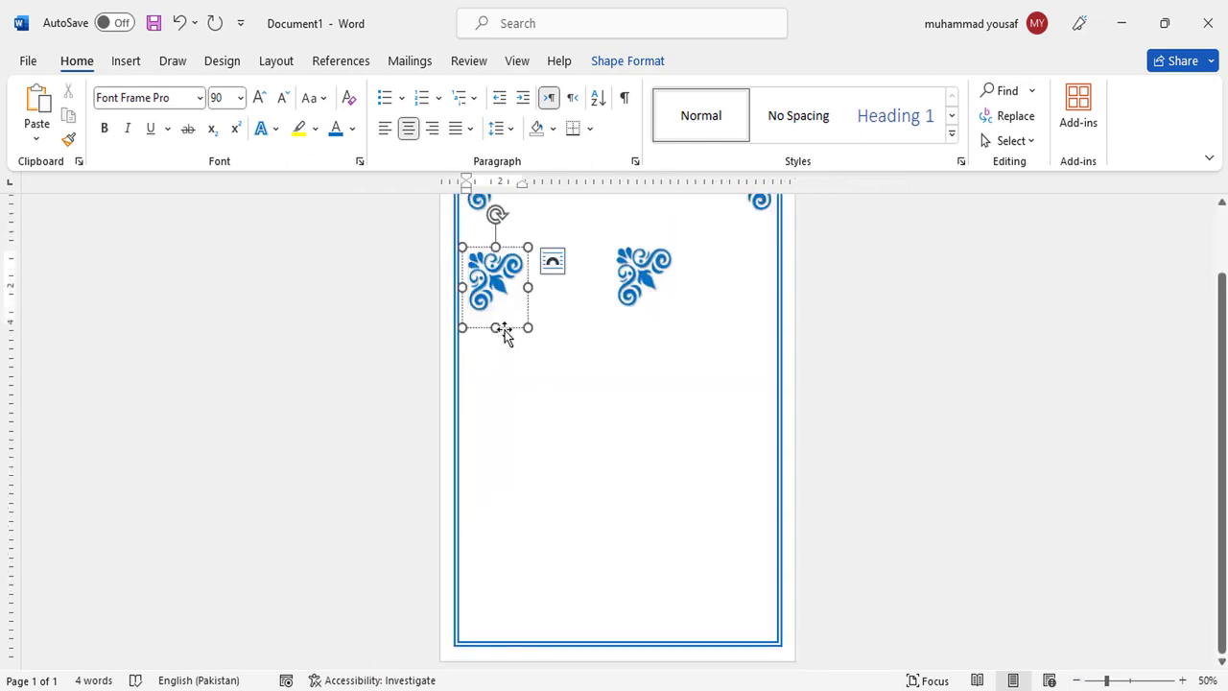
pyautogui.moveTo(504, 331); pyautogui.dragTo(519, 608)
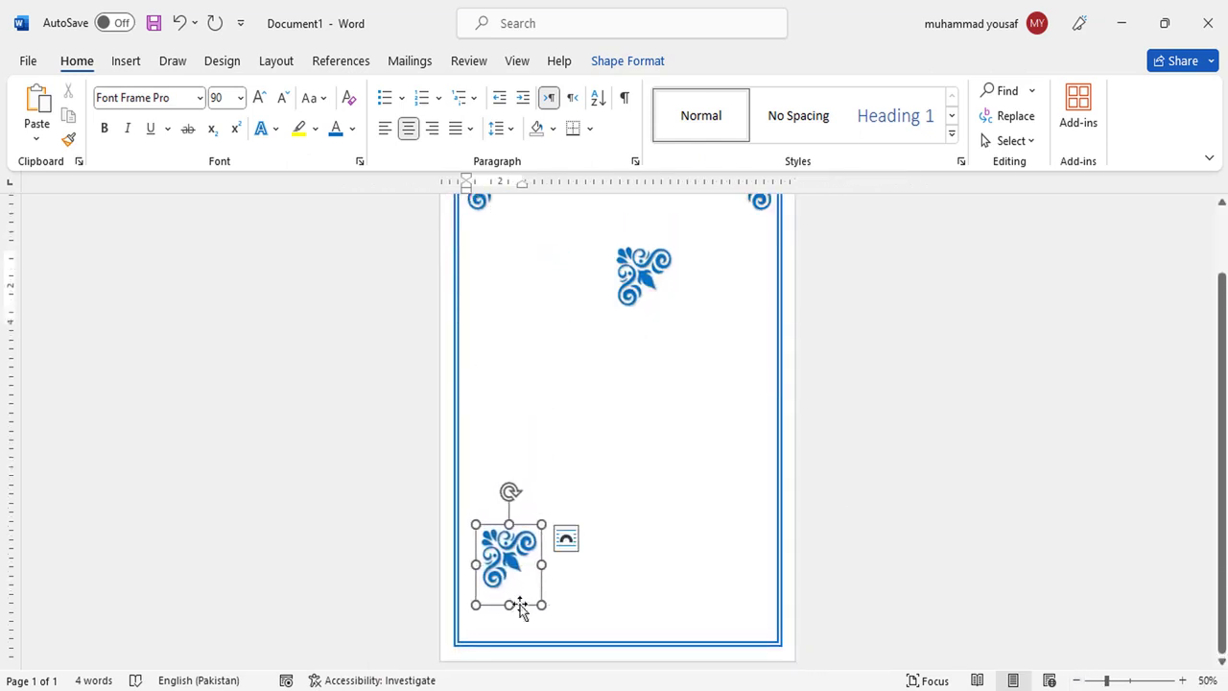
pyautogui.moveTo(501, 490); pyautogui.dragTo(446, 557)
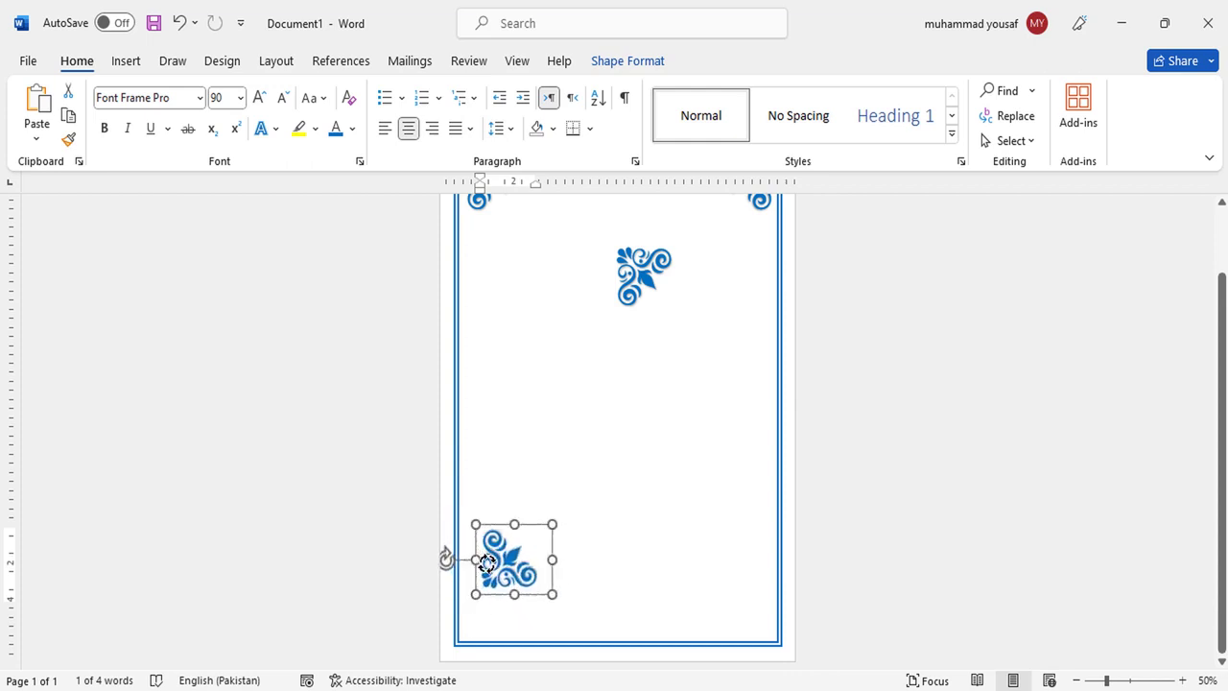
pyautogui.moveTo(528, 592); pyautogui.dragTo(513, 635)
# Place the remaining middle ornament in the page's lower-right corner, rotated 180° to fit the border.
pyautogui.click(647, 304)
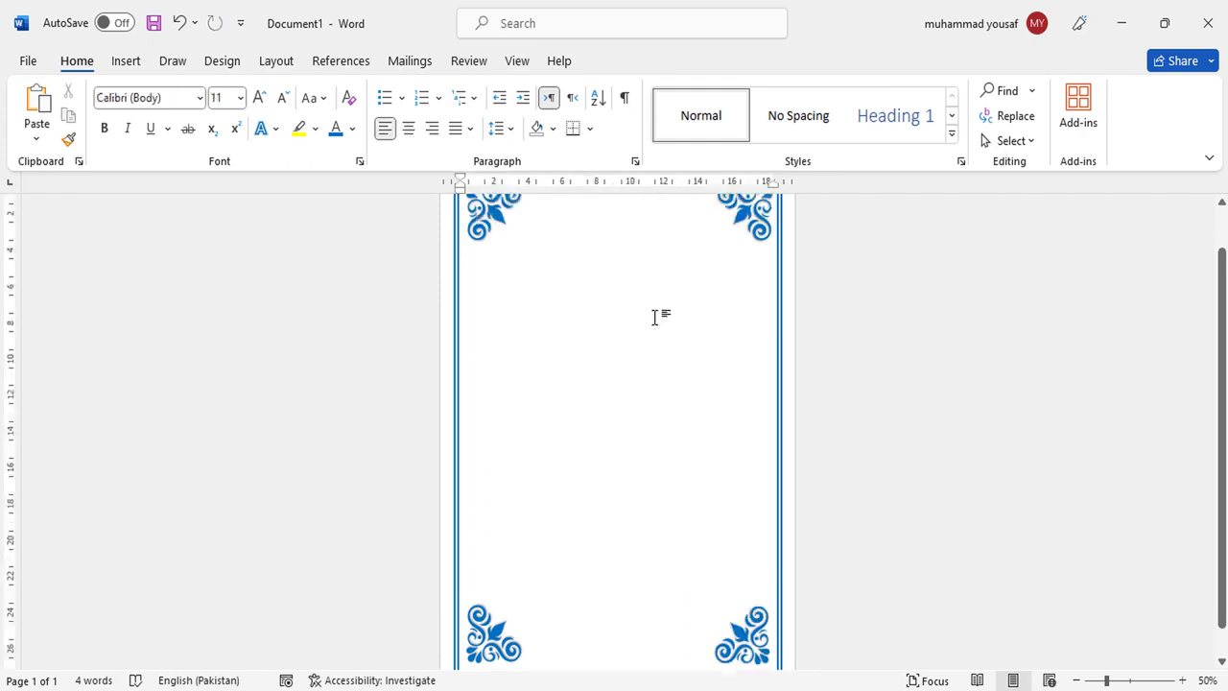
pyautogui.scroll(2, 1222, 423)
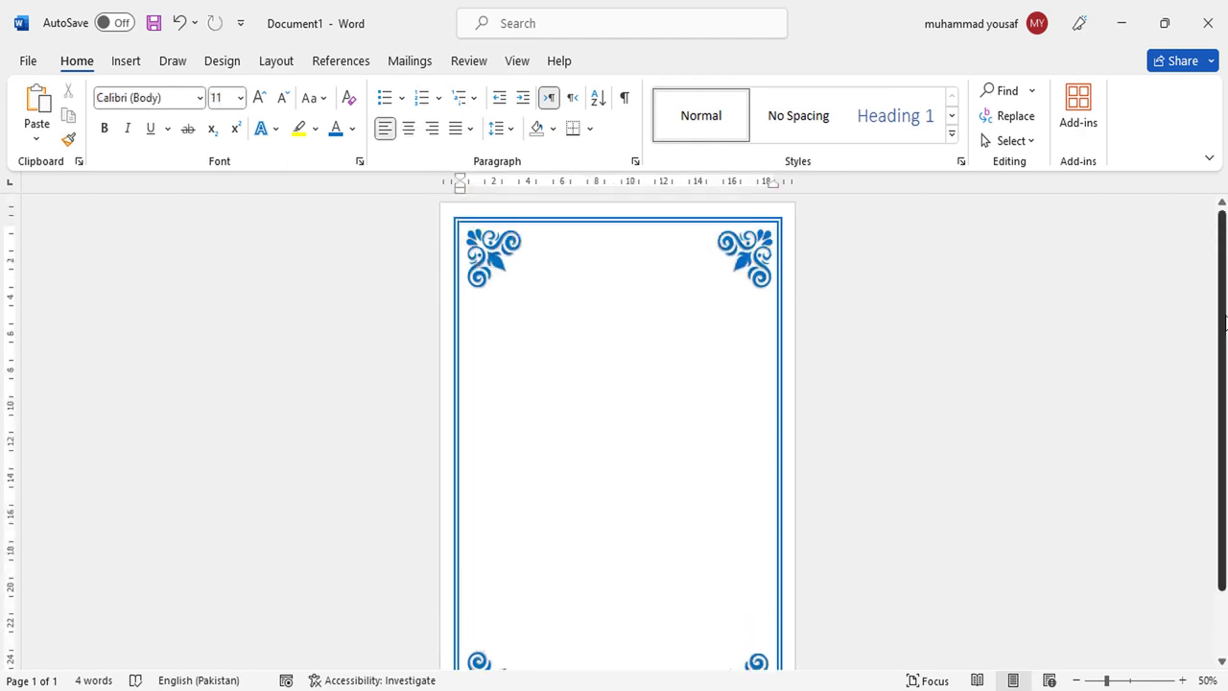
# Draw a text box in the upper half of the page containing "Oxford Grammer School".
pyautogui.click(123, 64)
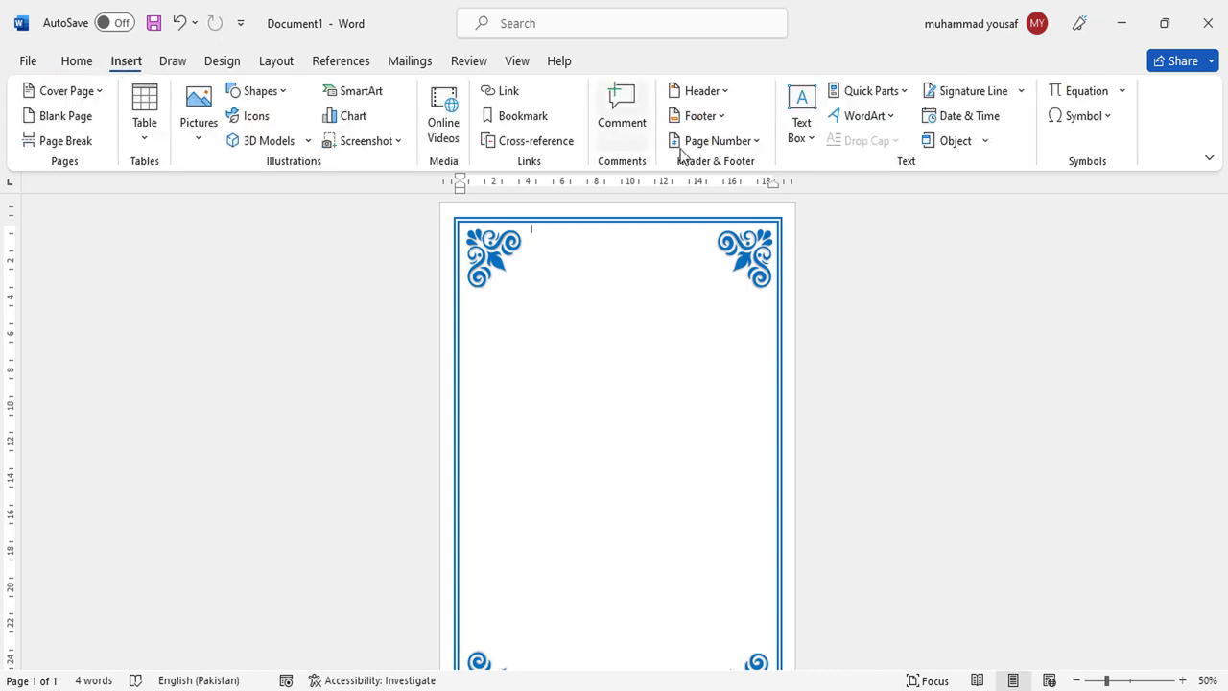
pyautogui.click(804, 134)
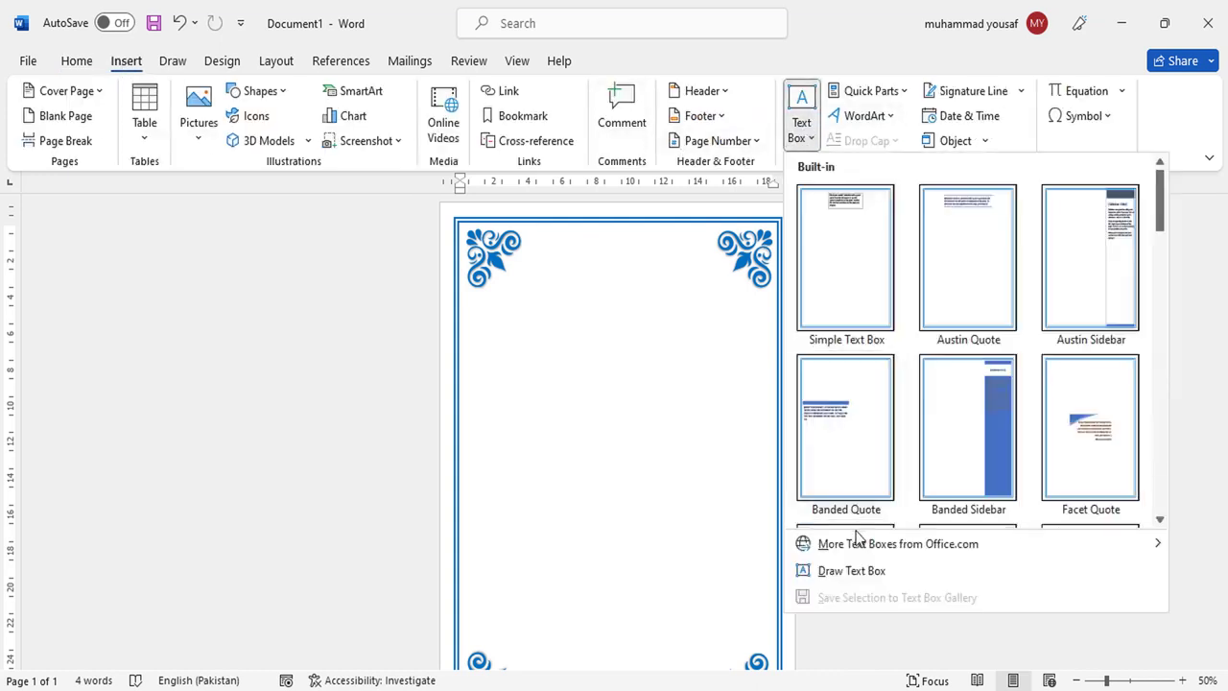
pyautogui.click(852, 571)
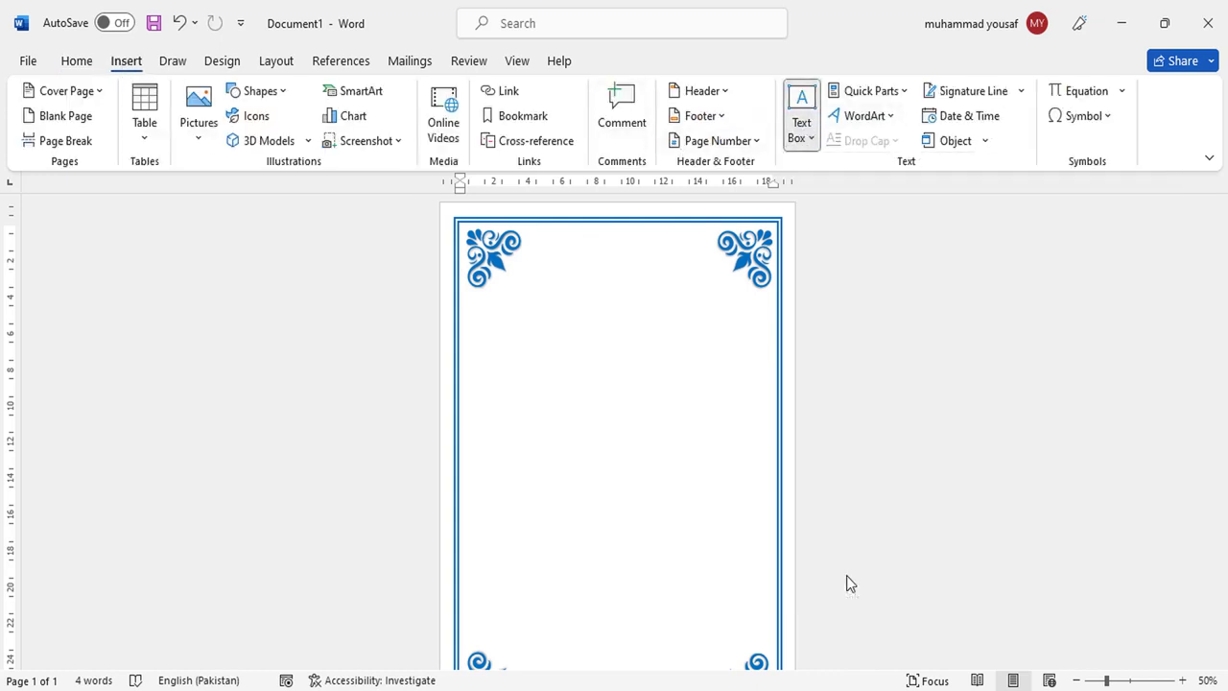
pyautogui.click(508, 385)
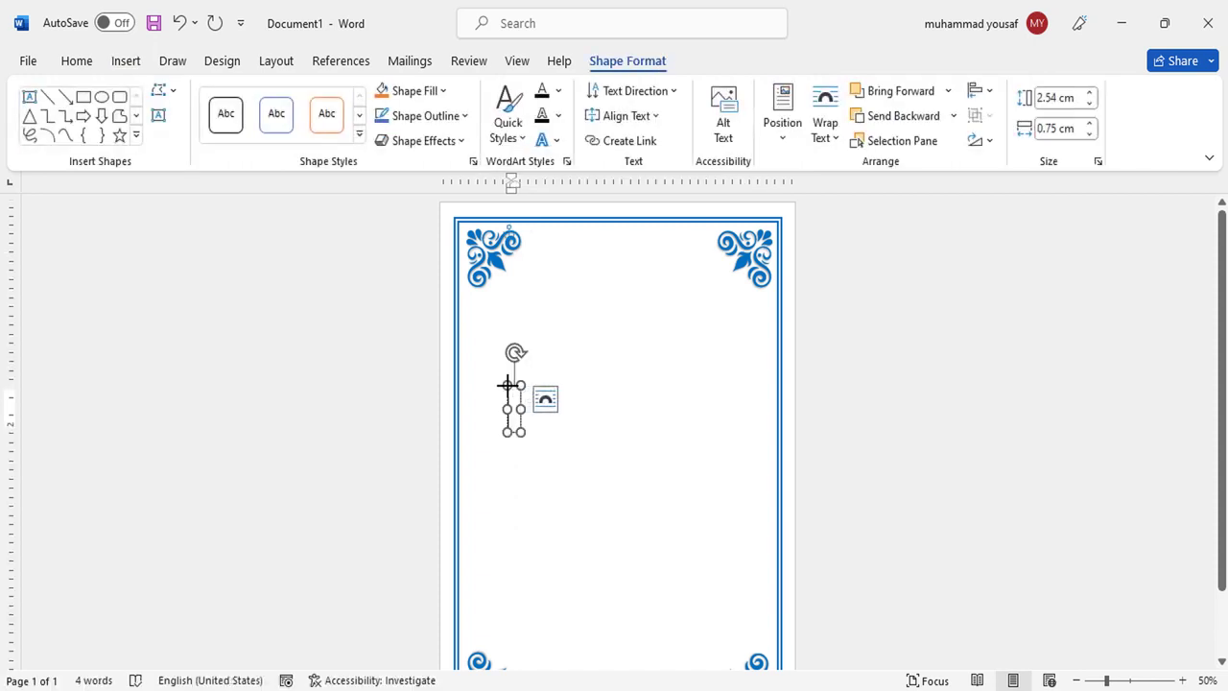
pyautogui.write('Oxford')
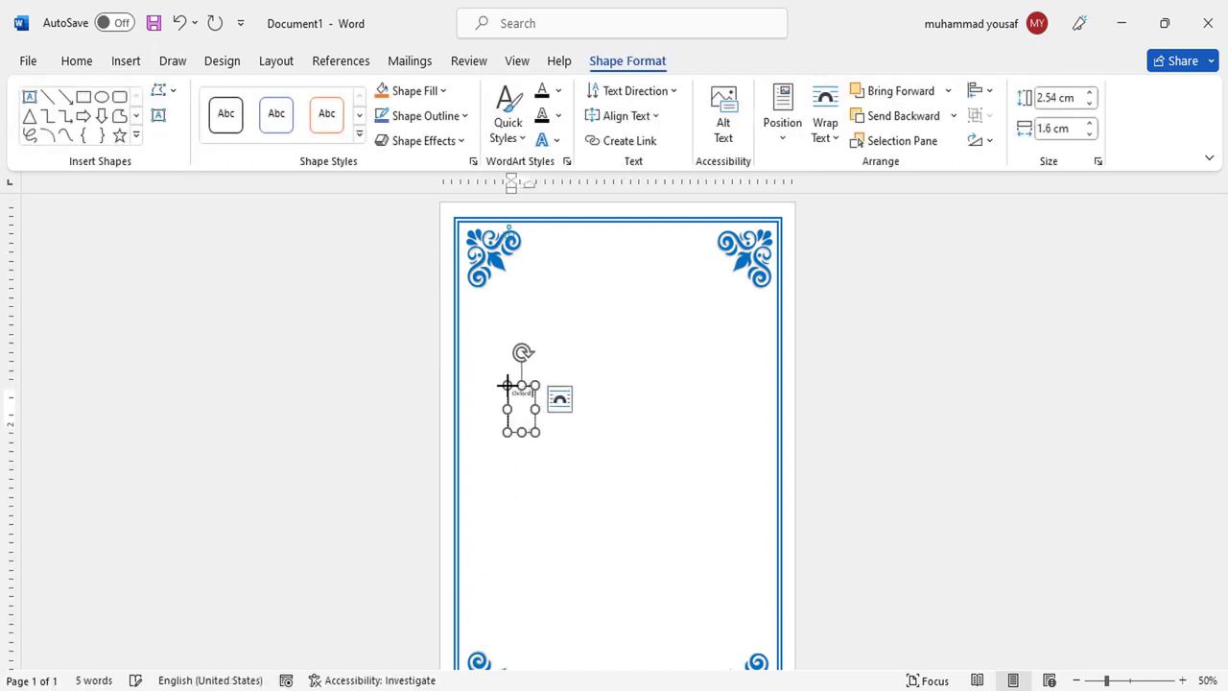
pyautogui.write(' Grammer S')
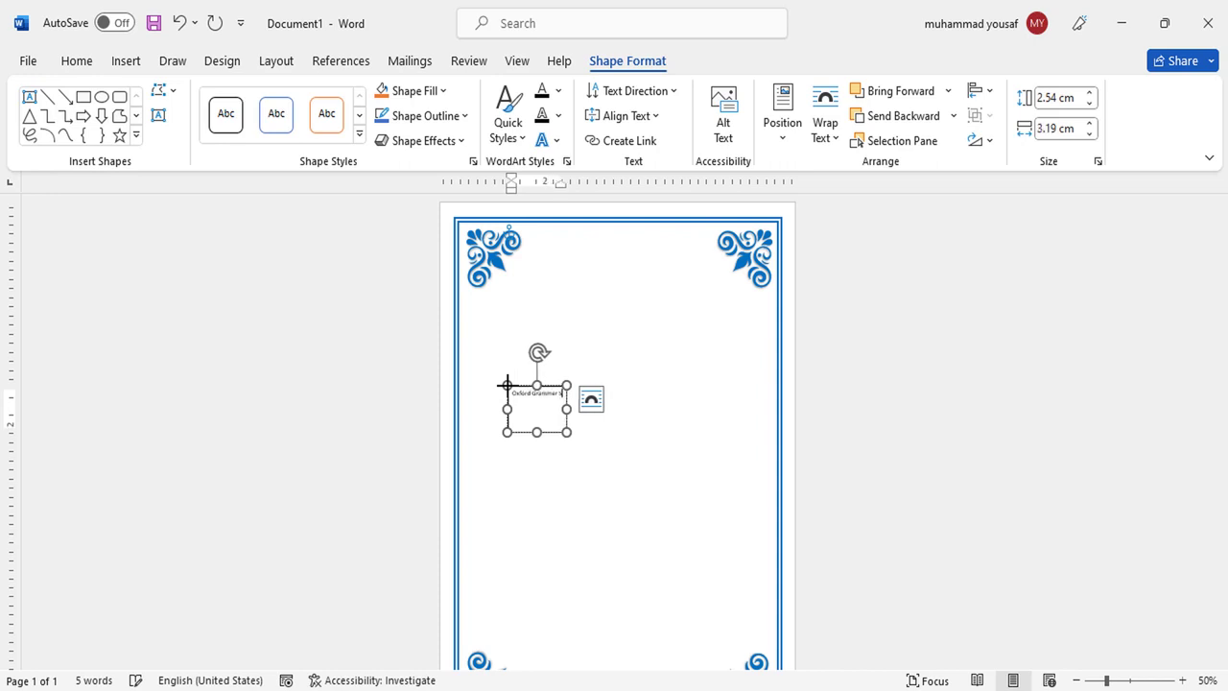
pyautogui.write('chool')
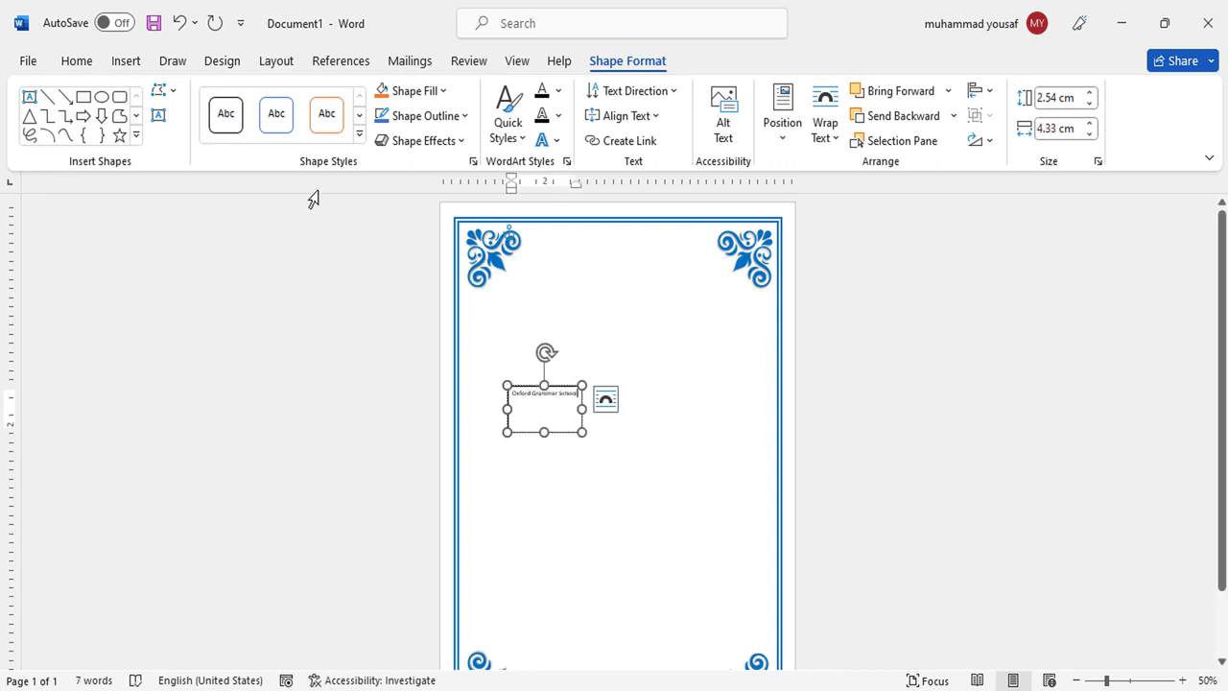
# Enlarge the "Oxford Grammer School" text to font size 72.
pyautogui.click(86, 67)
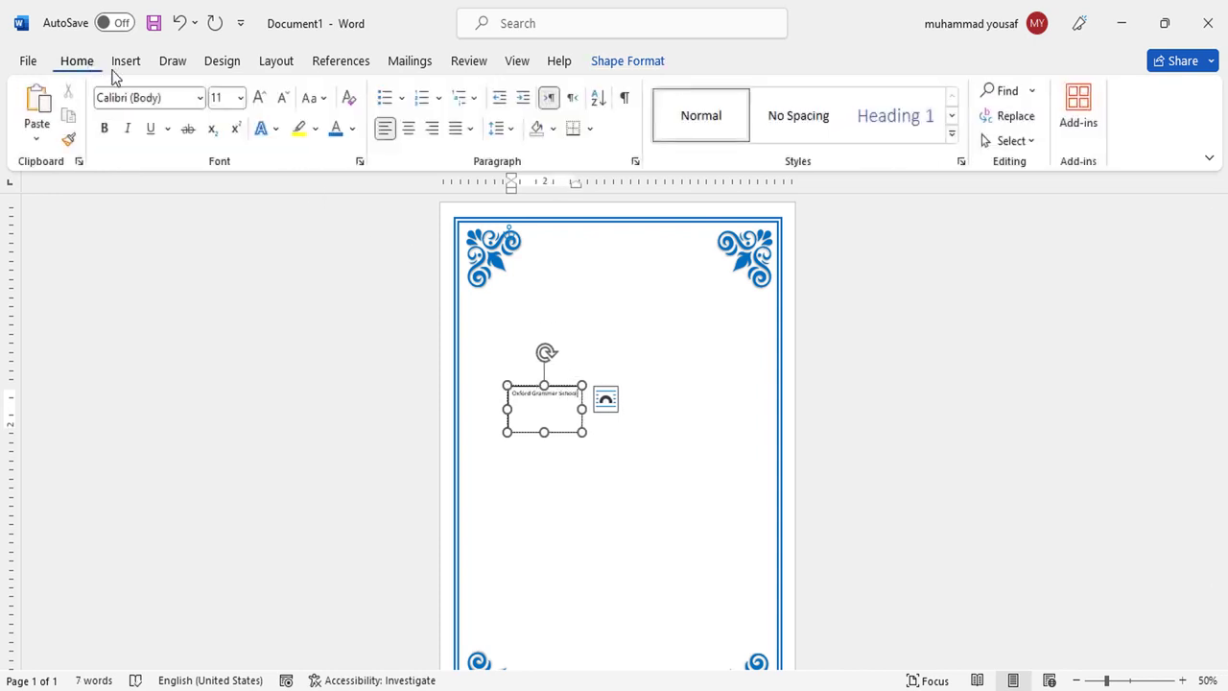
pyautogui.click(259, 99)
pyautogui.click(259, 100)
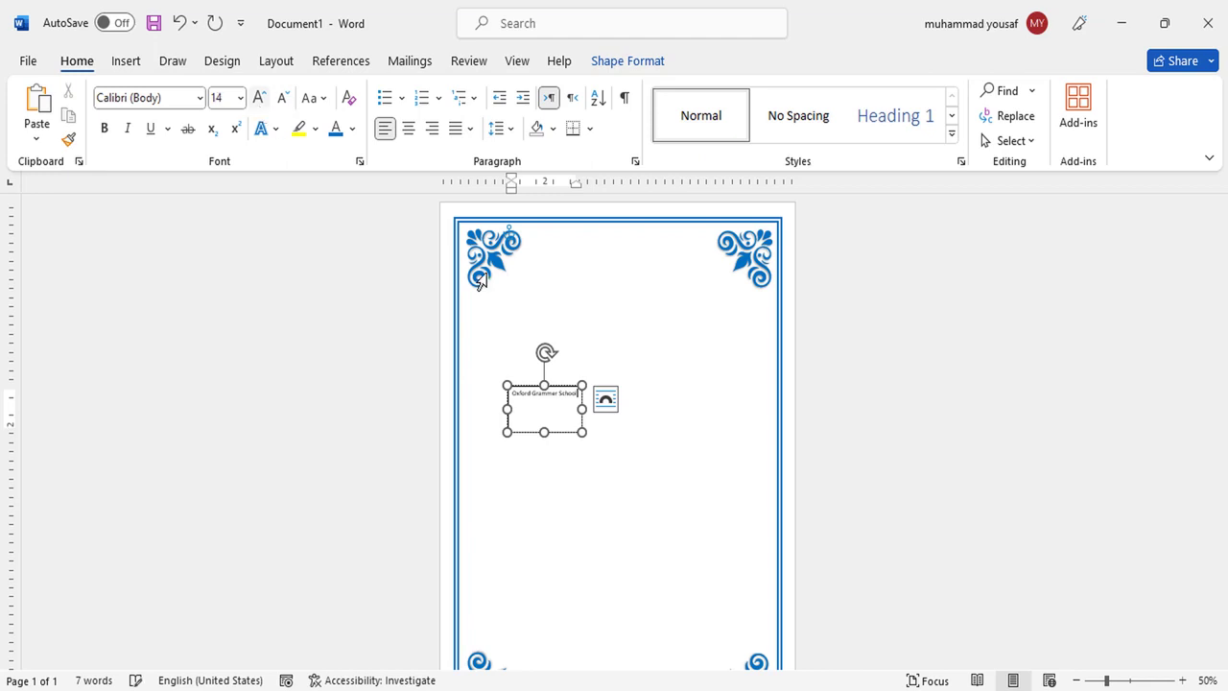
pyautogui.tripleClick(554, 401)
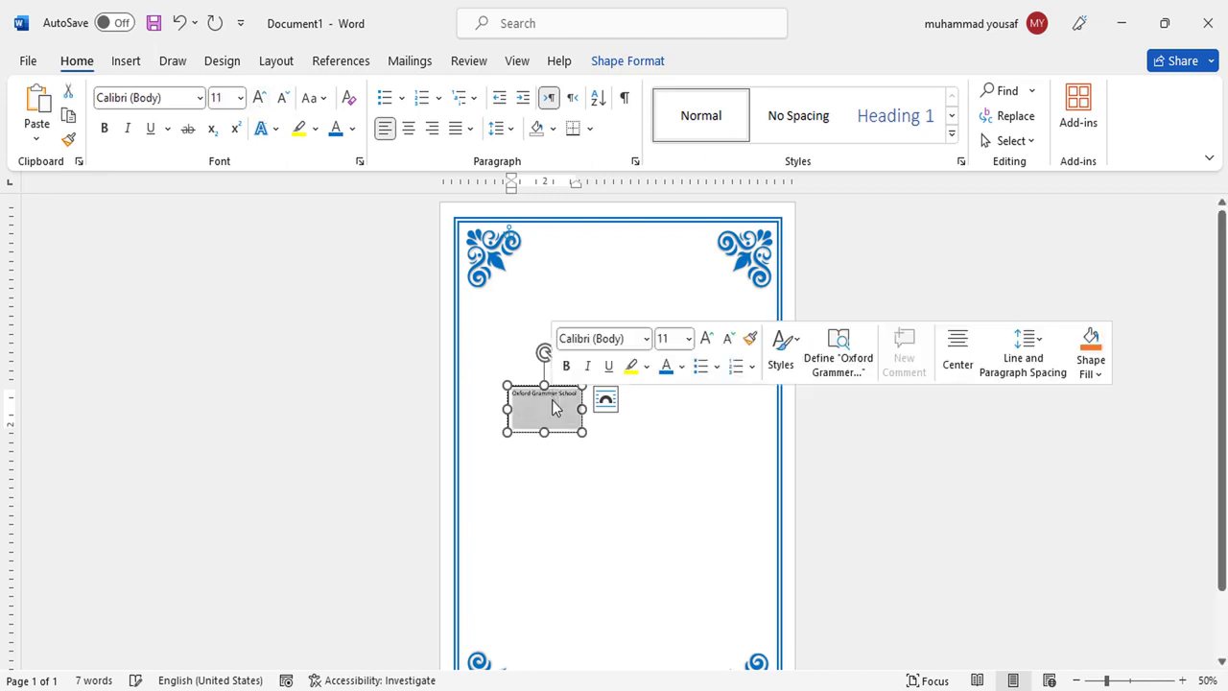
pyautogui.click(259, 100)
pyautogui.click(259, 100)
pyautogui.click(259, 100)
pyautogui.click(259, 99)
pyautogui.click(259, 100)
pyautogui.click(259, 99)
pyautogui.click(259, 100)
pyautogui.click(259, 99)
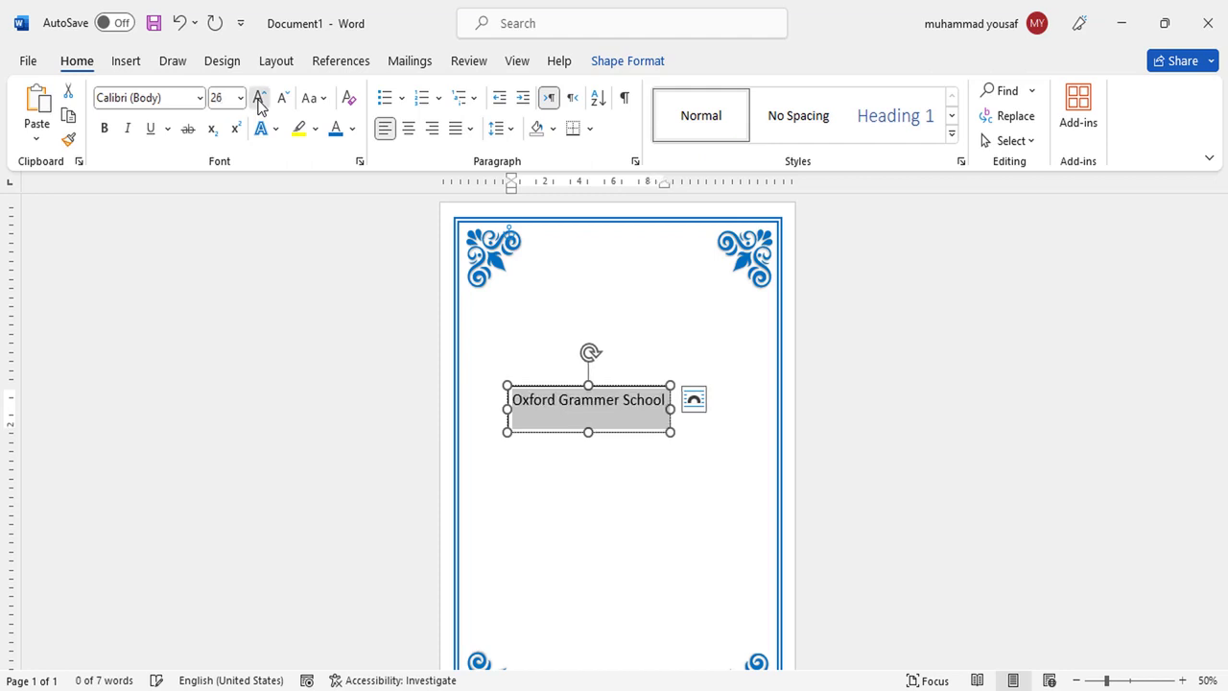
pyautogui.click(259, 100)
pyautogui.click(259, 100)
pyautogui.click(259, 99)
pyautogui.click(259, 100)
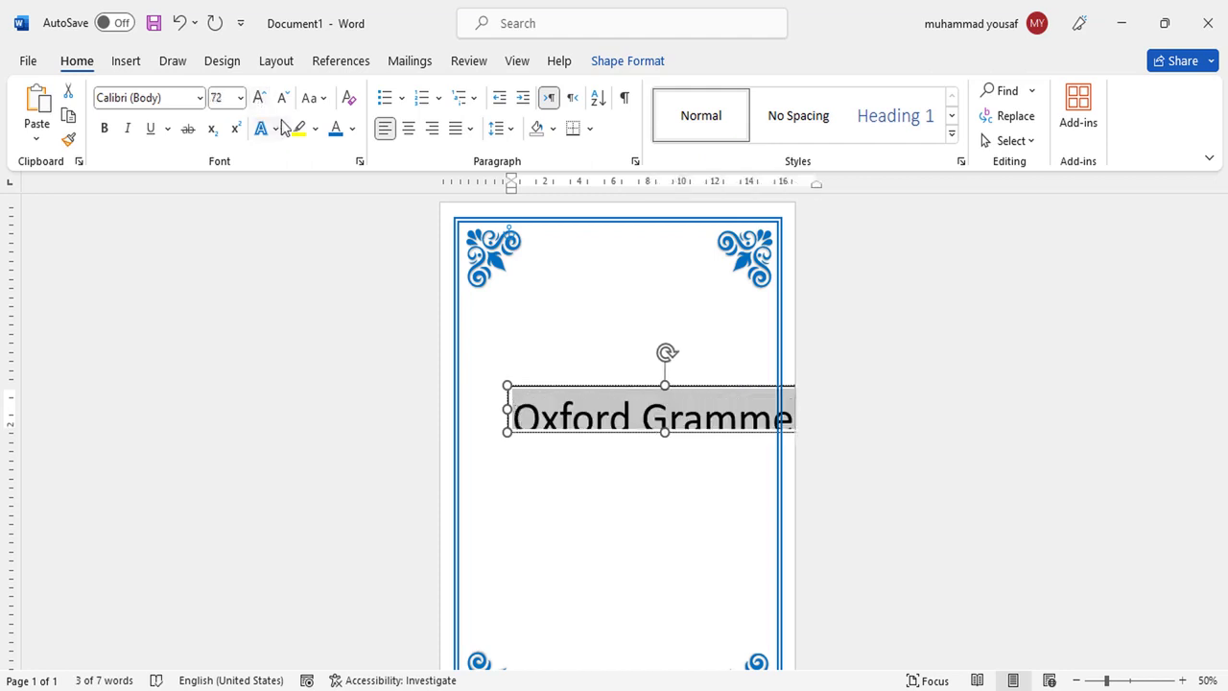
# Make the school name bold and set its font to Times New Roman (Headings).
pyautogui.click(105, 128)
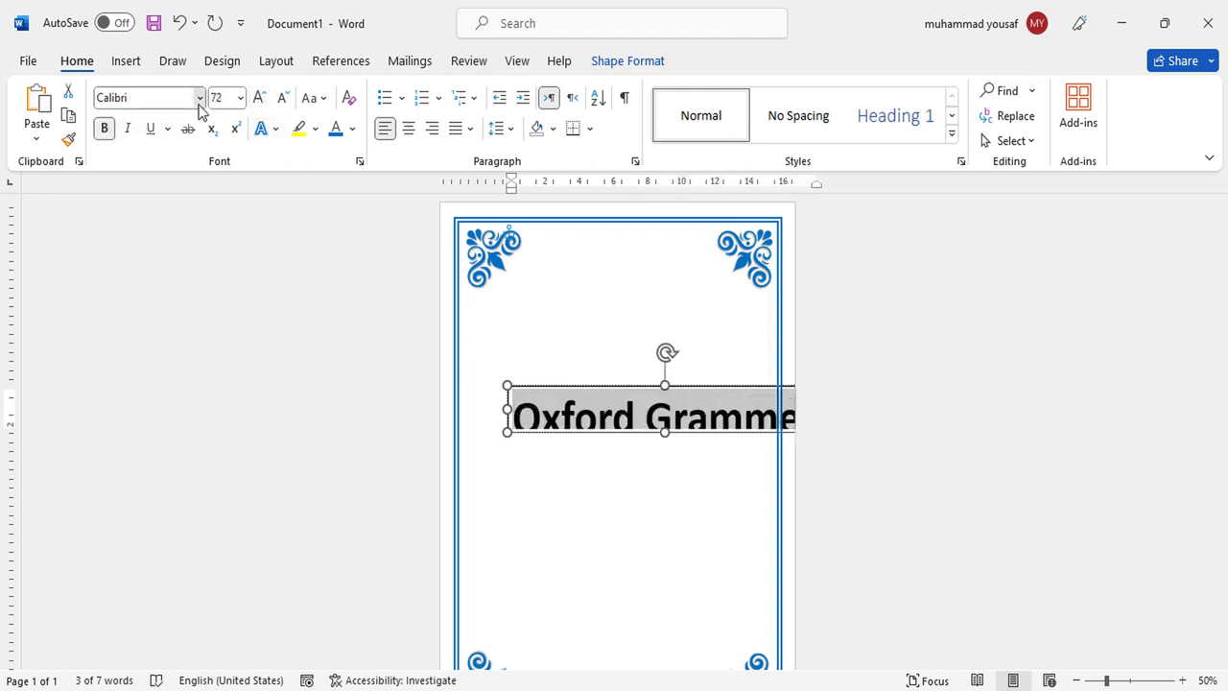
pyautogui.click(200, 100)
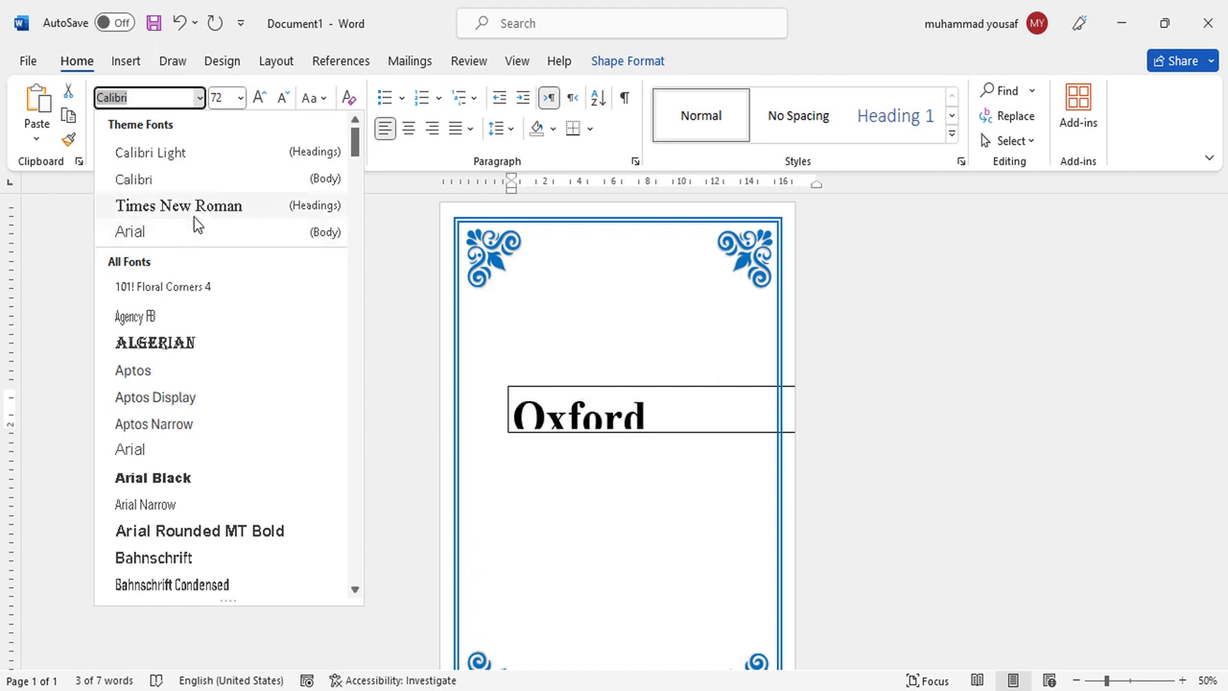
pyautogui.click(179, 206)
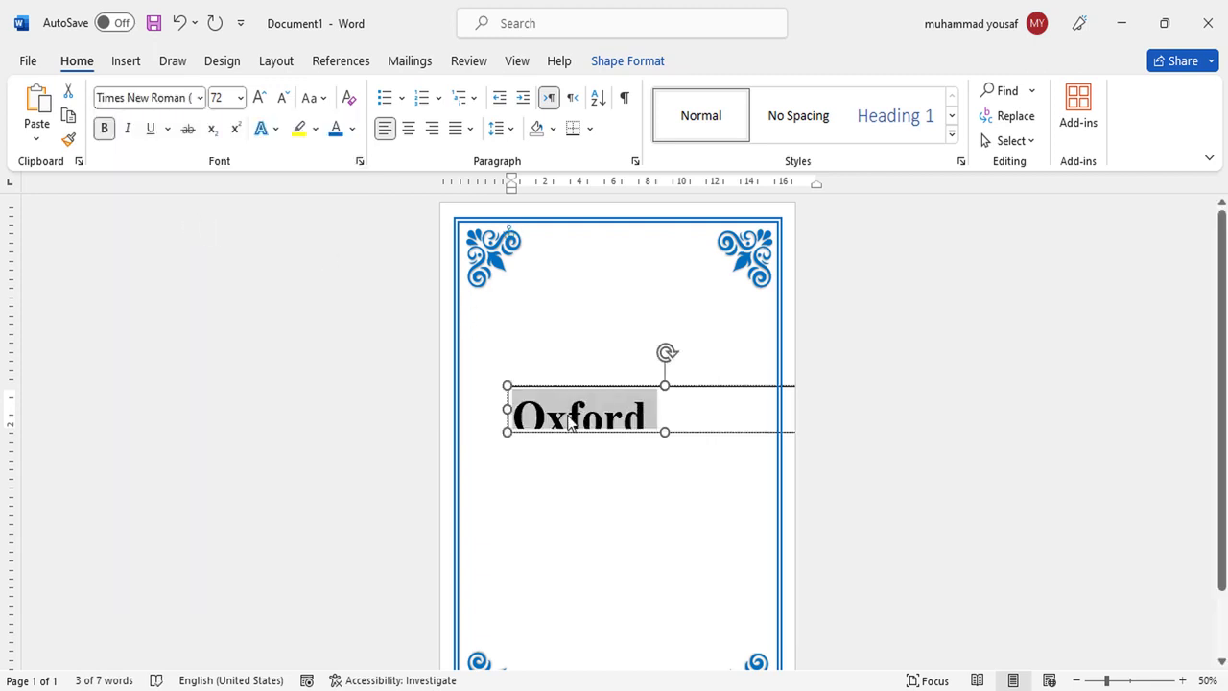
pyautogui.click(223, 62)
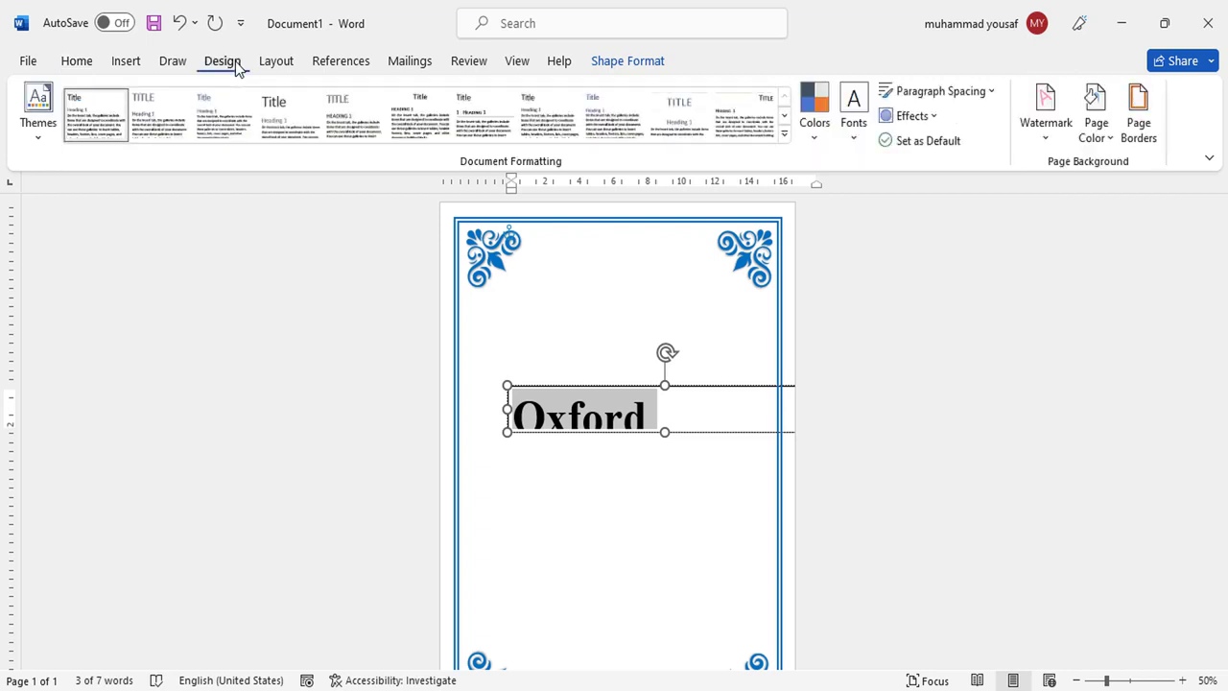
pyautogui.click(126, 63)
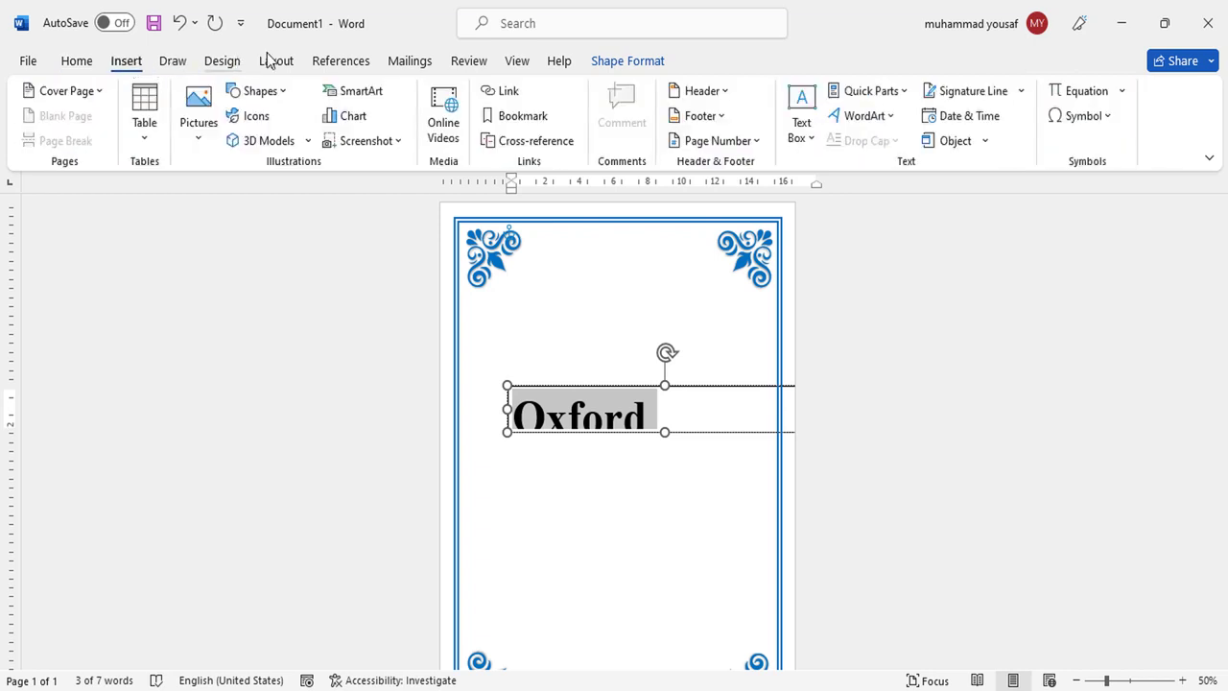
# Bend the school name along the arch follow-path and enlarge its text box to about 14.7 cm high across the page's upper half.
pyautogui.click(615, 64)
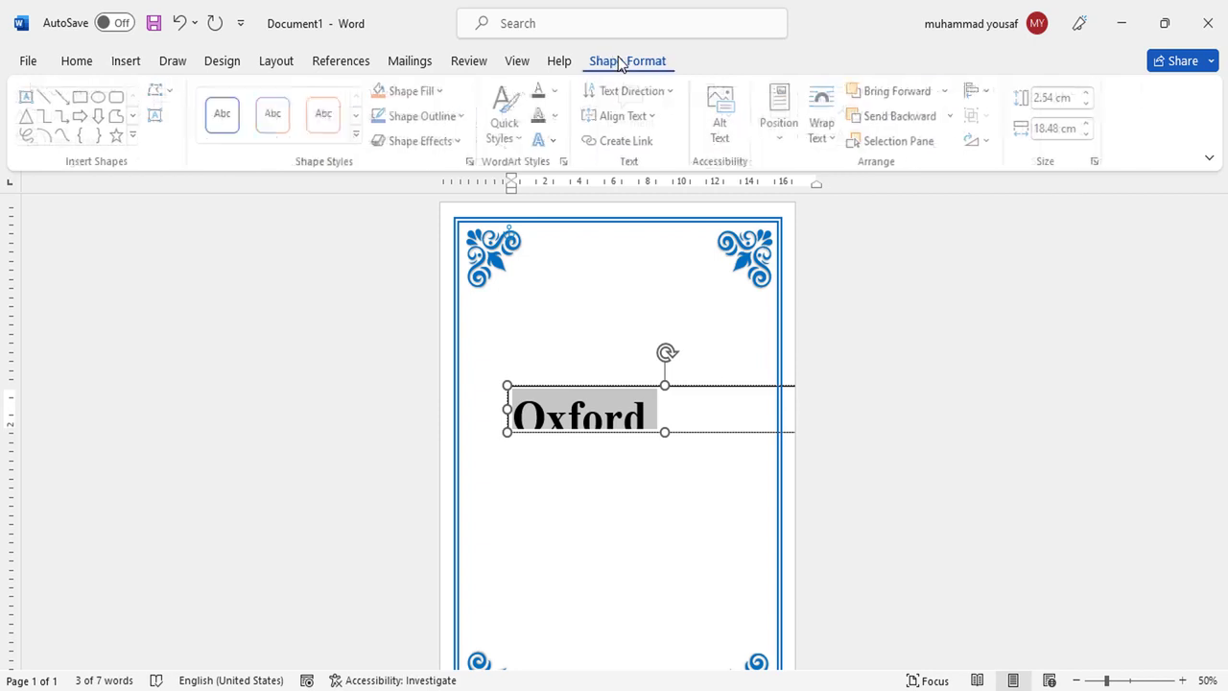
pyautogui.click(558, 115)
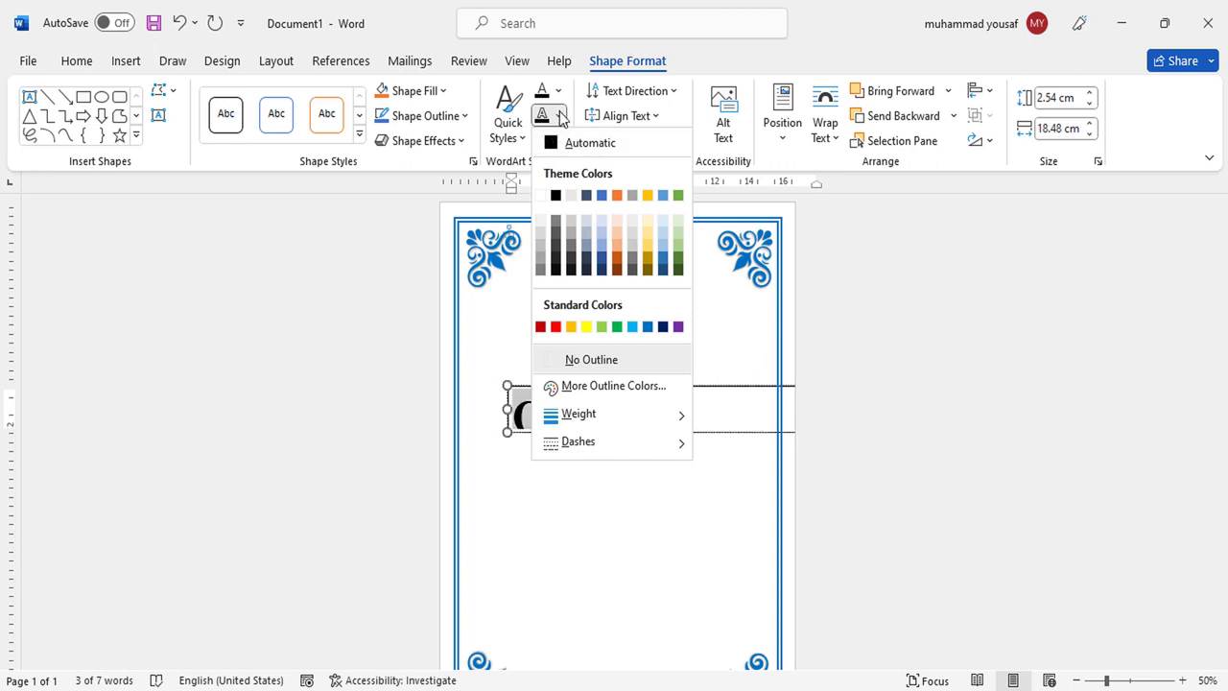
pyautogui.click(465, 141)
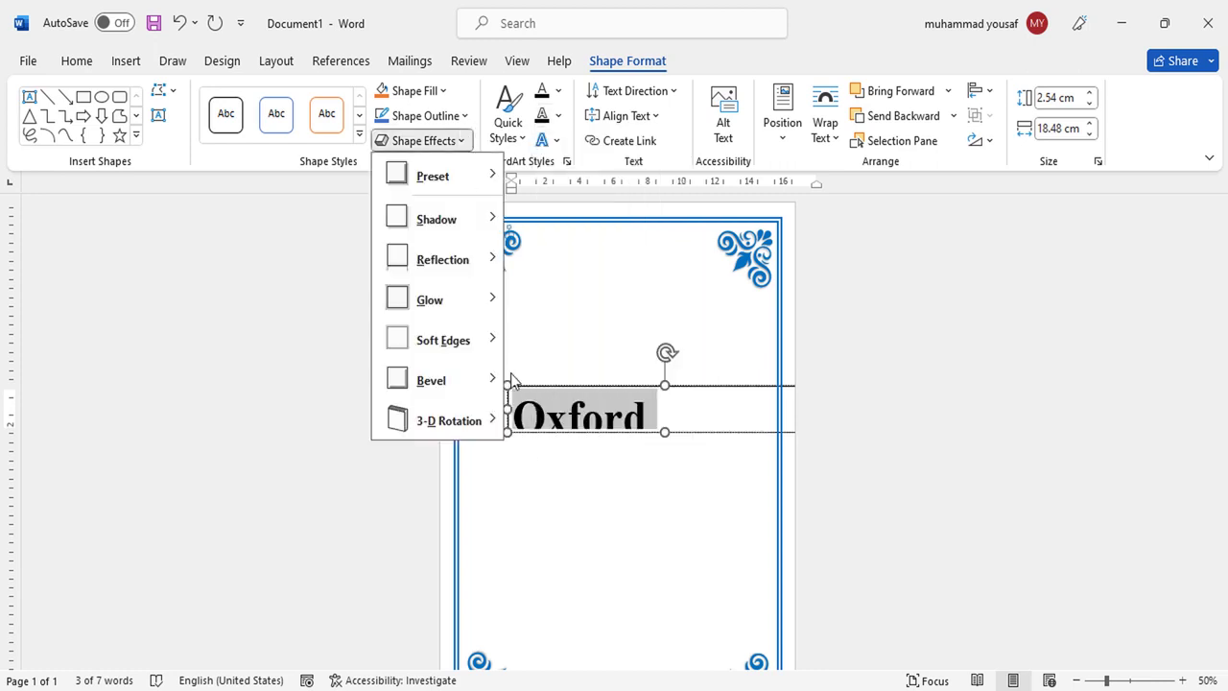
pyautogui.click(558, 141)
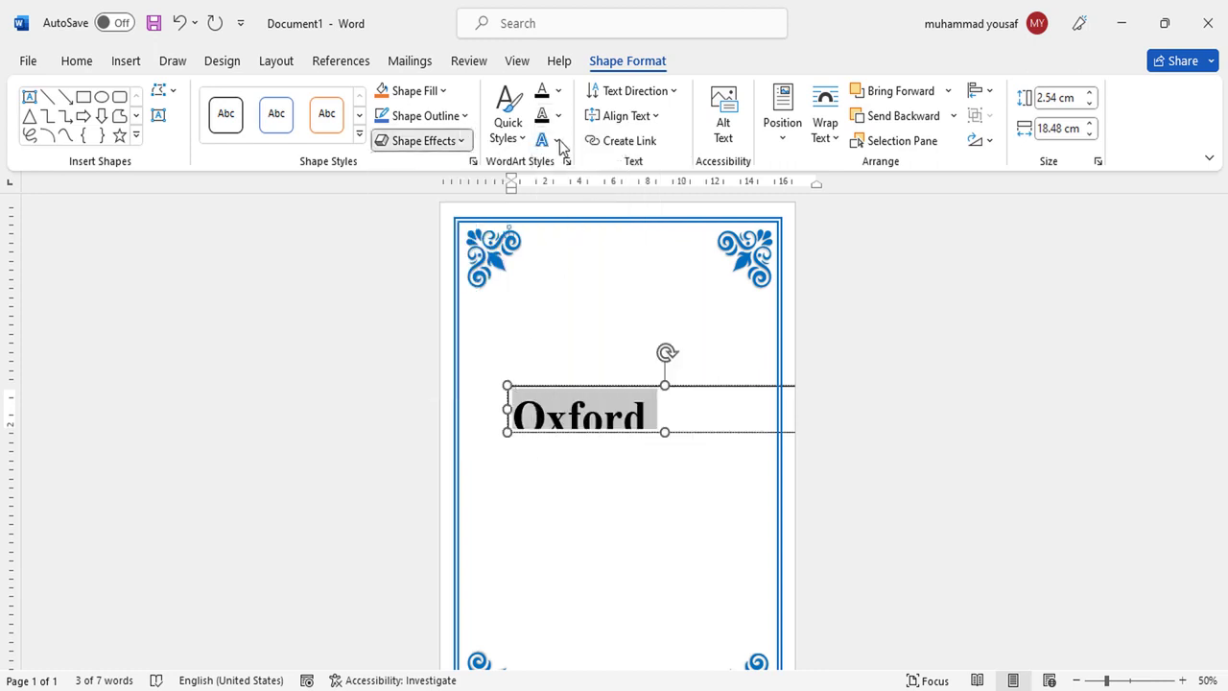
pyautogui.click(558, 140)
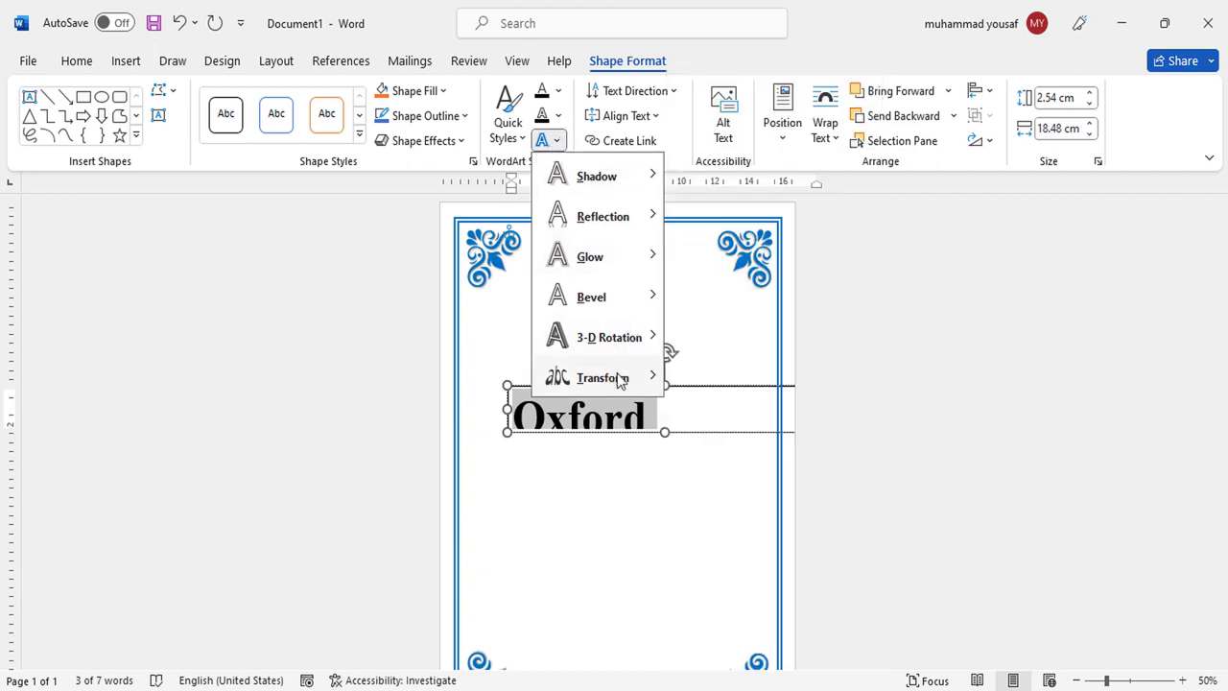
pyautogui.moveTo(602, 384)
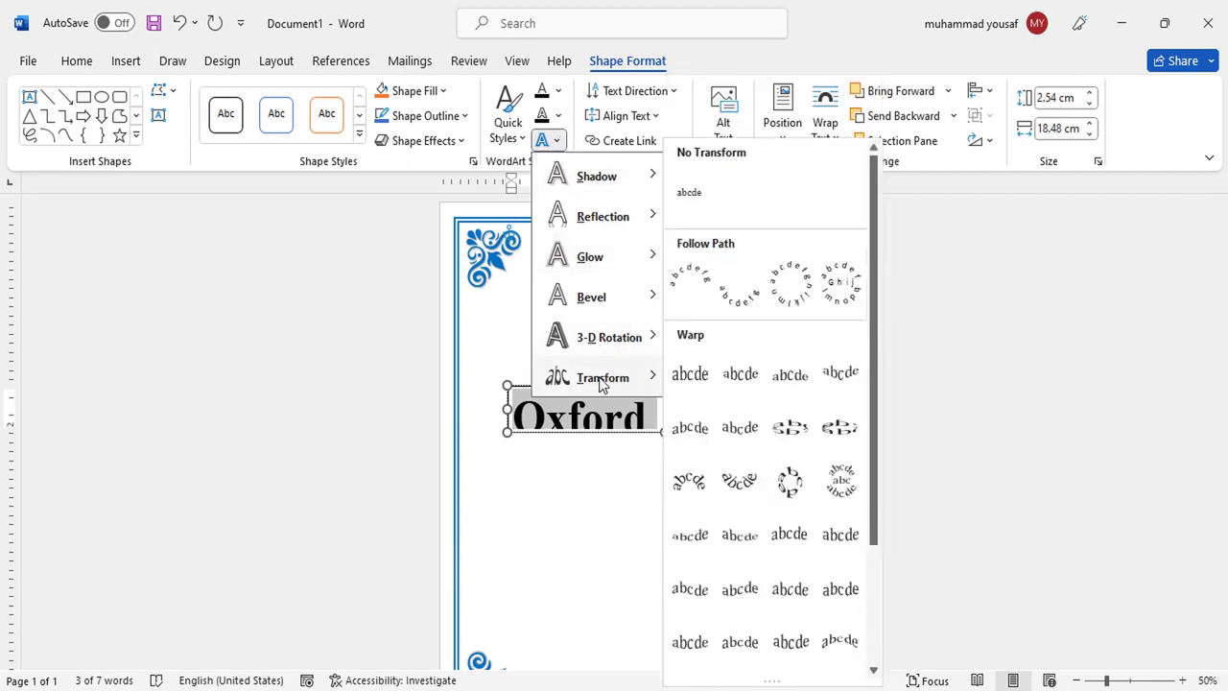
pyautogui.click(687, 291)
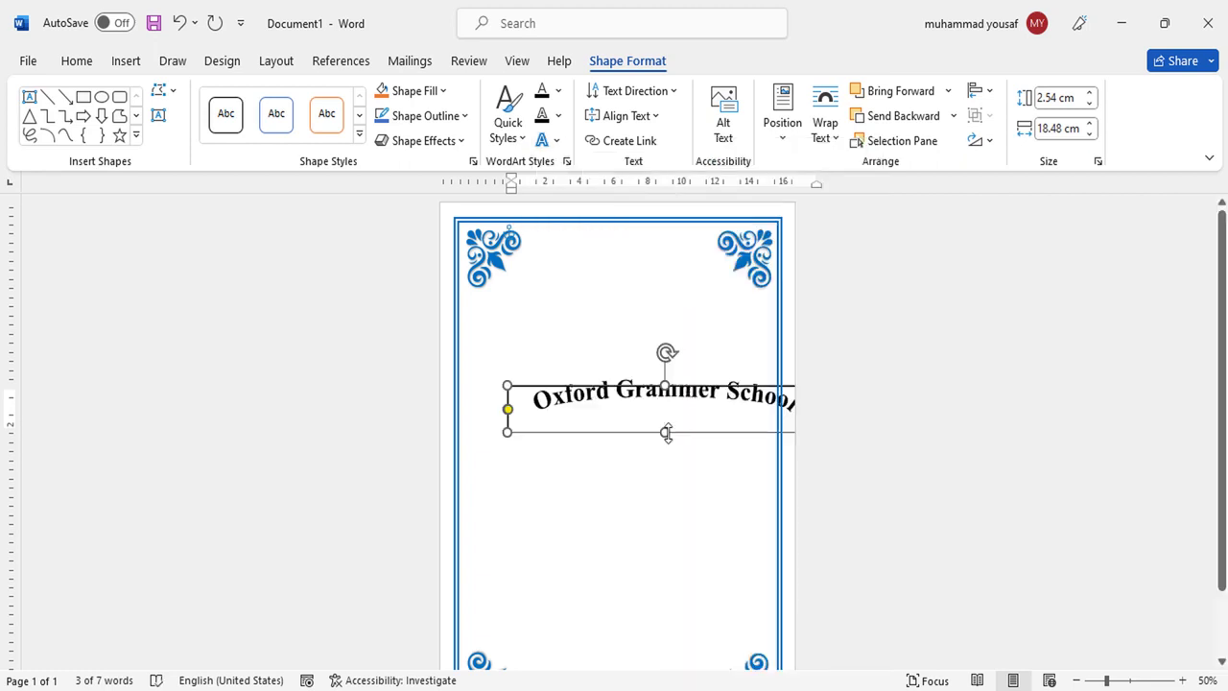
pyautogui.moveTo(679, 434); pyautogui.dragTo(662, 501)
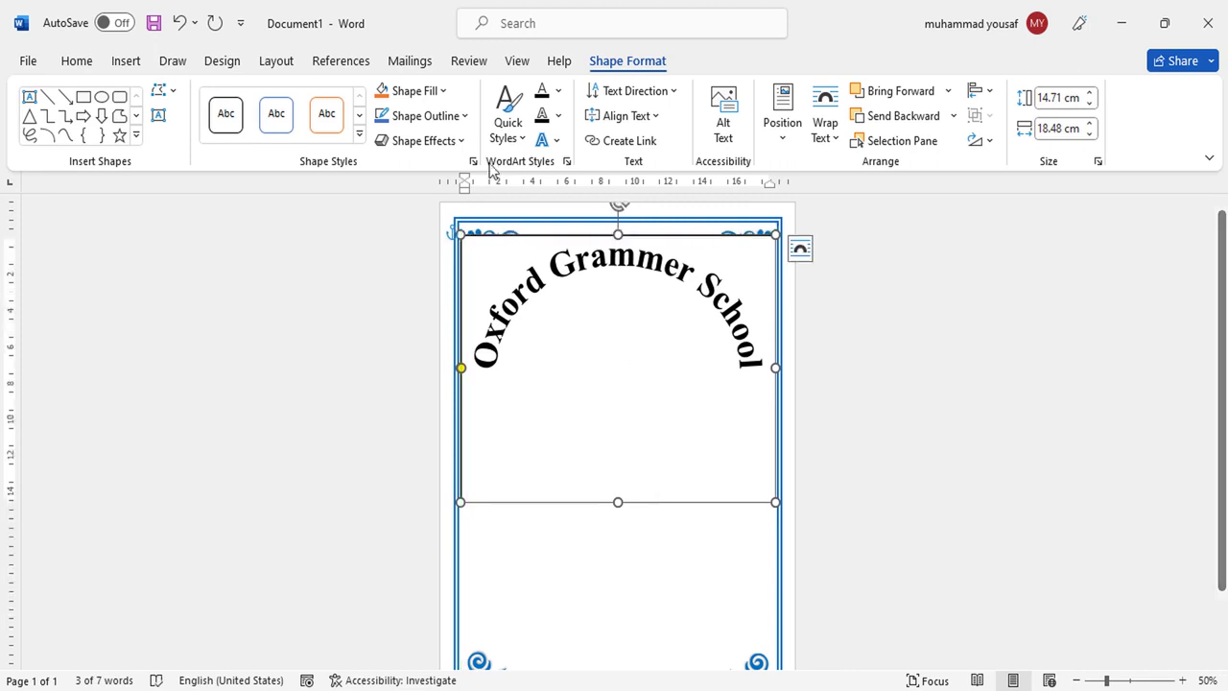
# Remove both the fill and the outline from the arched school name's text box.
pyautogui.click(441, 91)
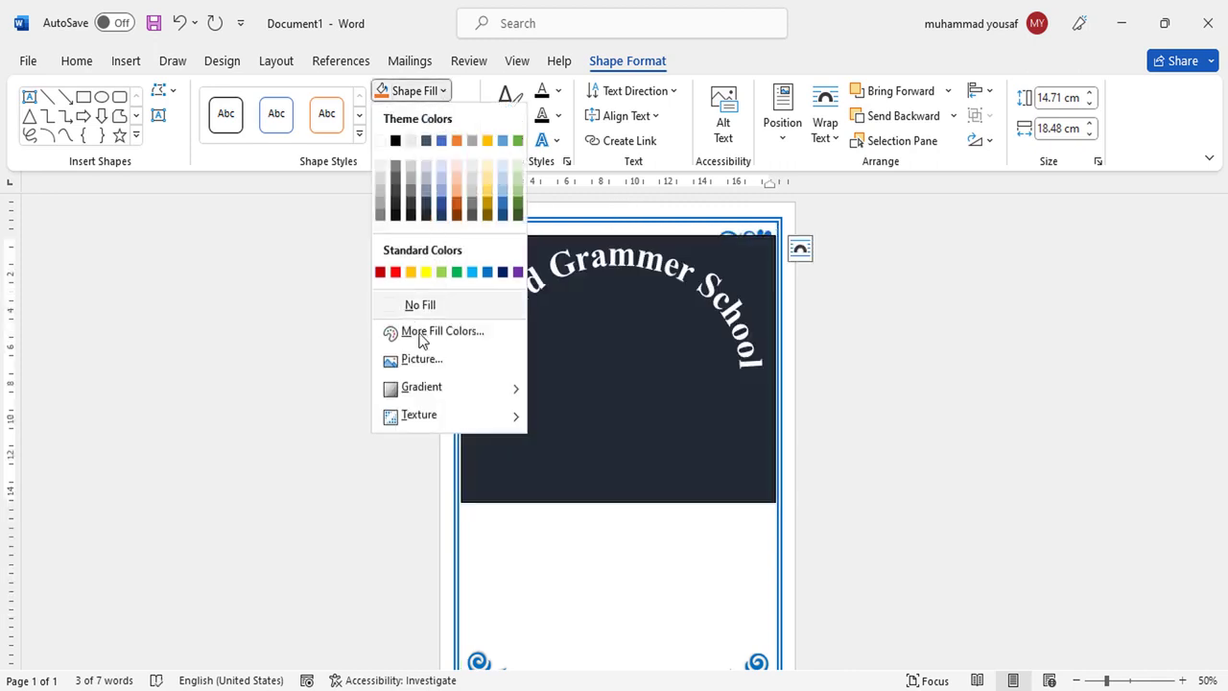
pyautogui.click(420, 305)
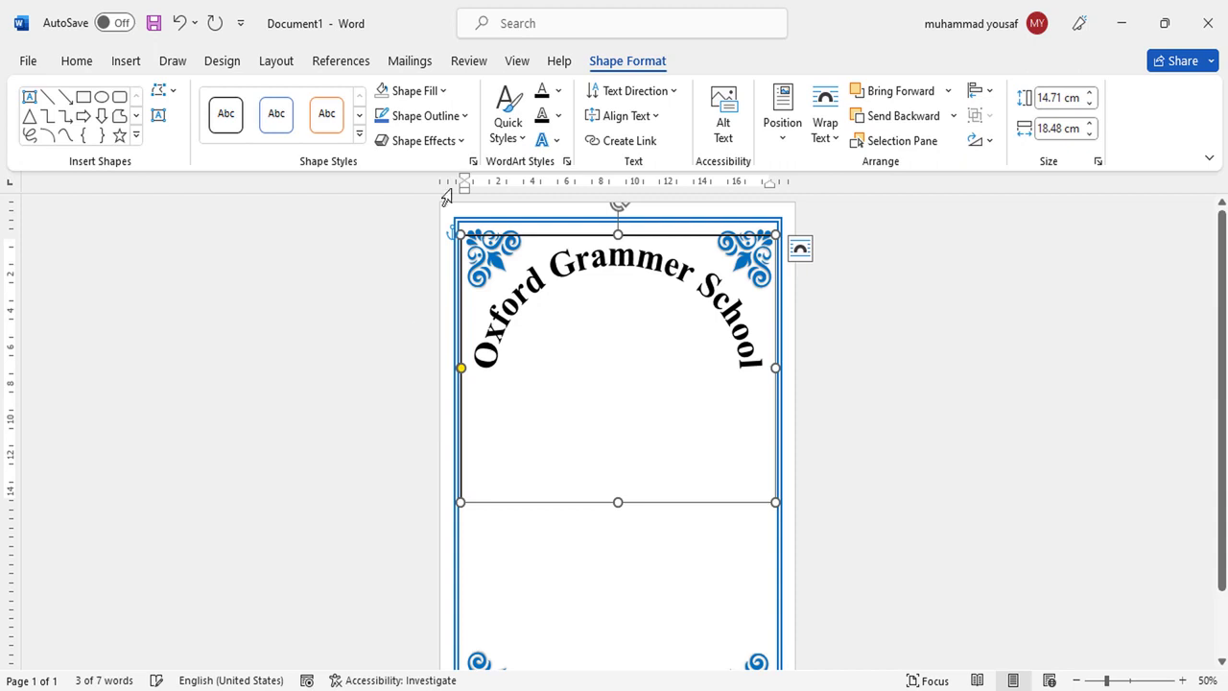
pyautogui.click(468, 122)
pyautogui.click(432, 329)
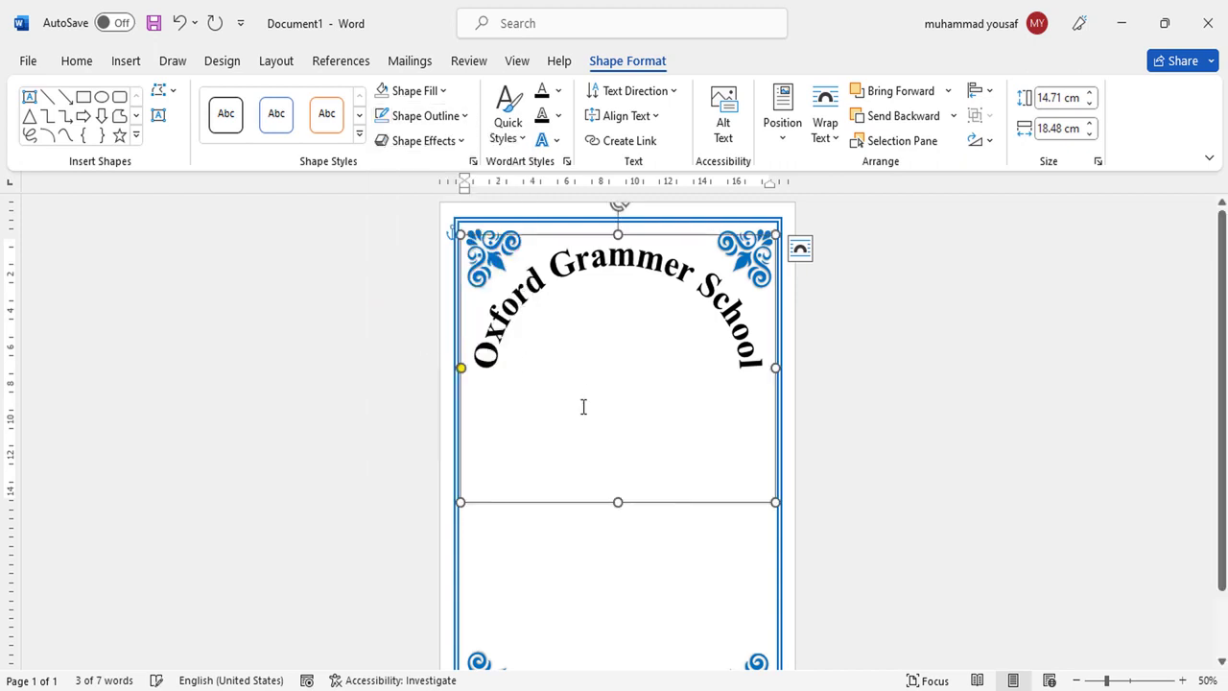
pyautogui.moveTo(671, 506); pyautogui.dragTo(673, 500)
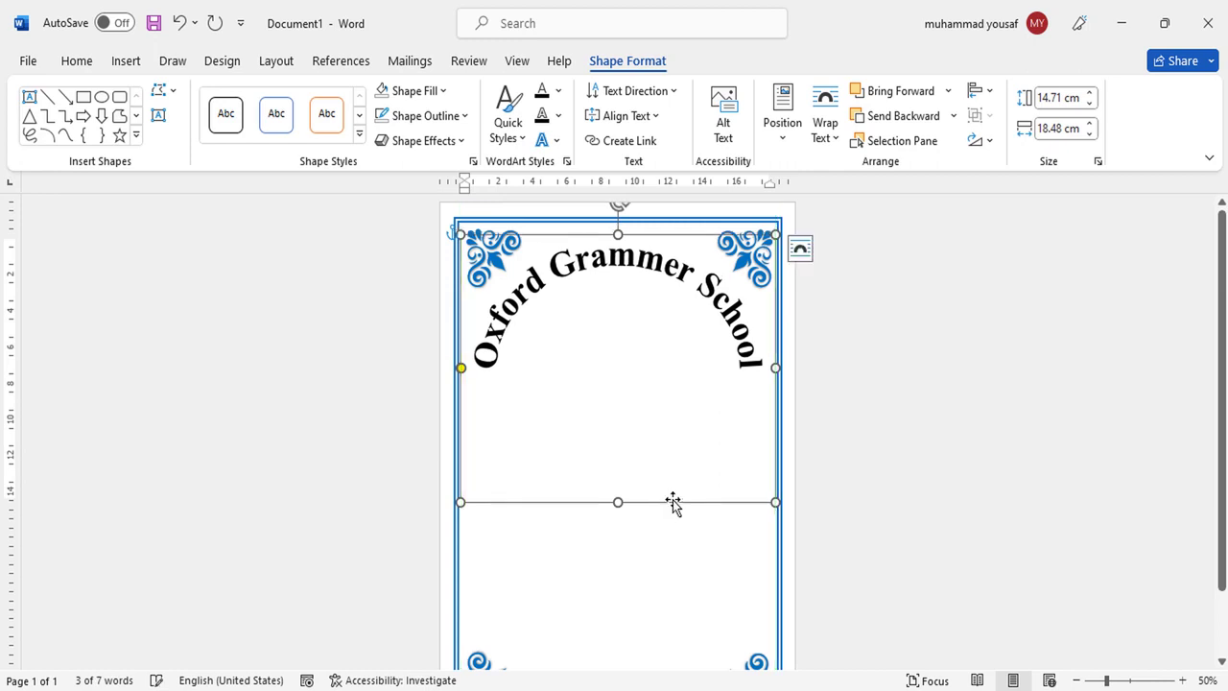
pyautogui.click(672, 556)
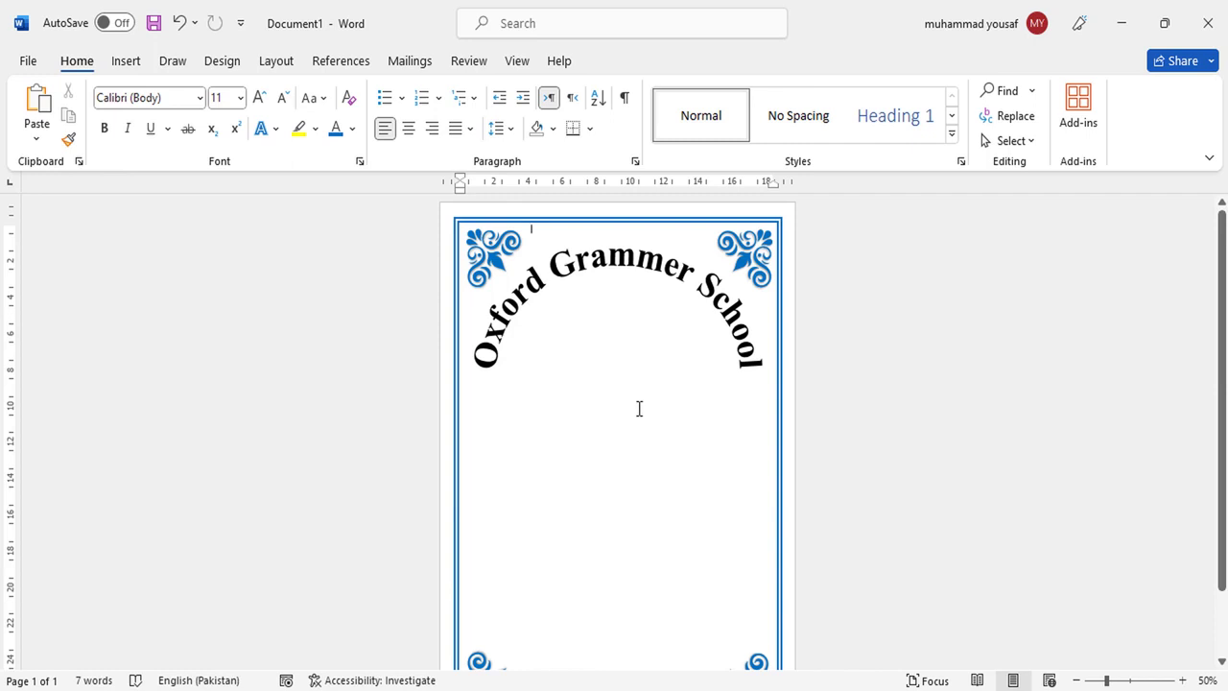
# Draw a circle about 5.5 cm high and 5.6 cm wide below the arched school name.
pyautogui.click(140, 65)
pyautogui.click(276, 92)
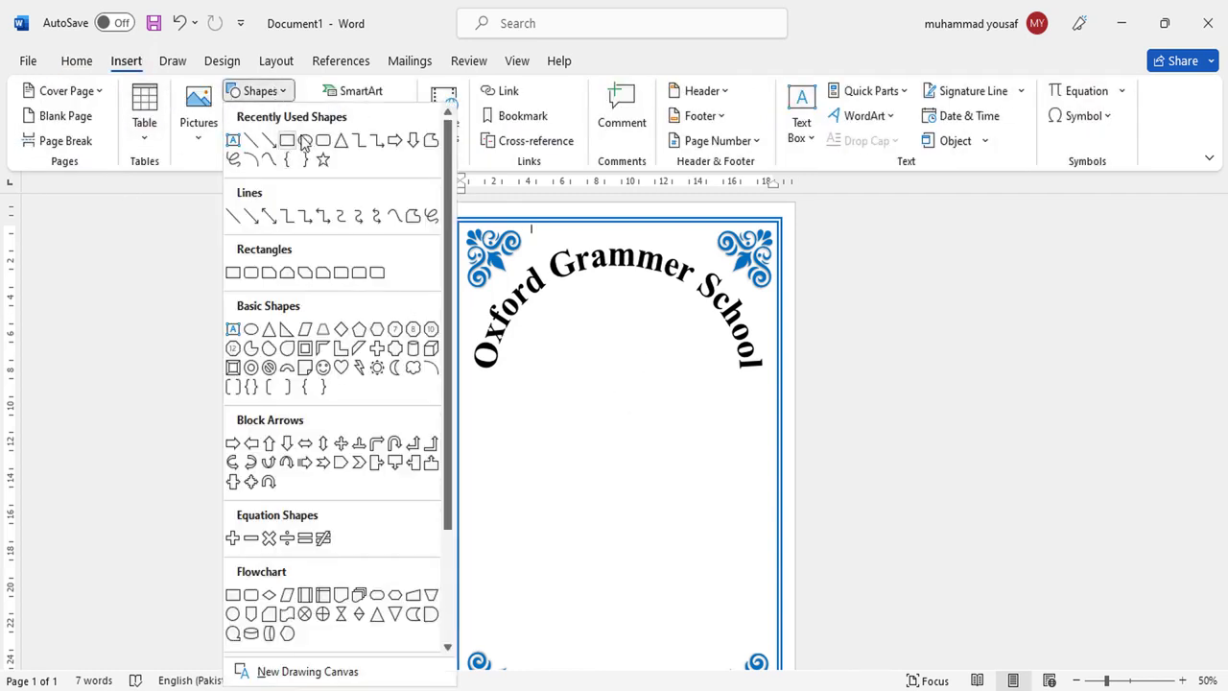
pyautogui.click(305, 142)
pyautogui.moveTo(587, 371); pyautogui.dragTo(684, 472)
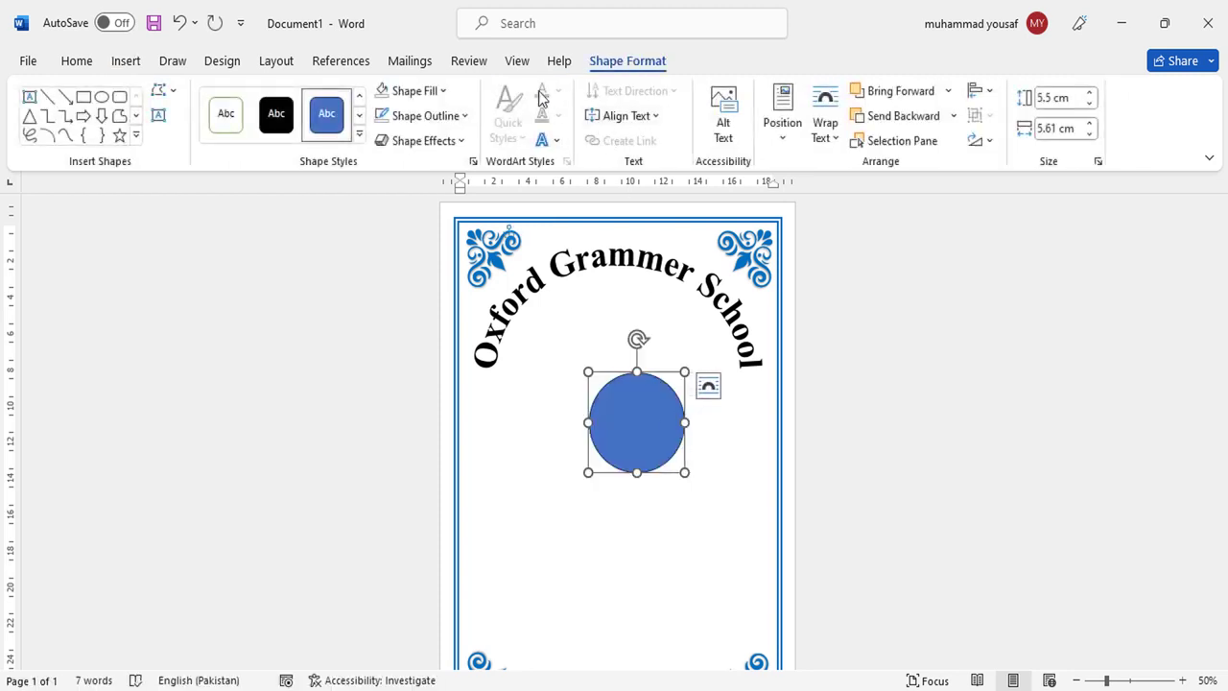
# Fill the circle with the "oxford" picture from the Desktop folder and center it under the arched school name.
pyautogui.click(444, 92)
pyautogui.click(446, 363)
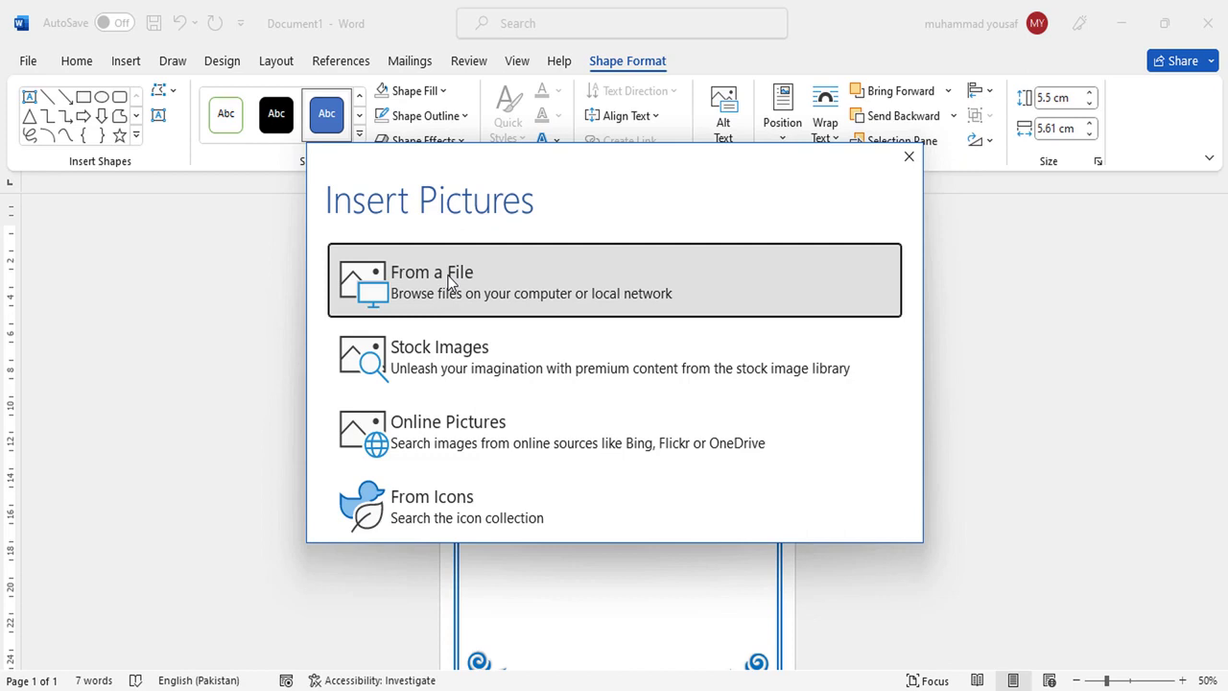
pyautogui.click(451, 282)
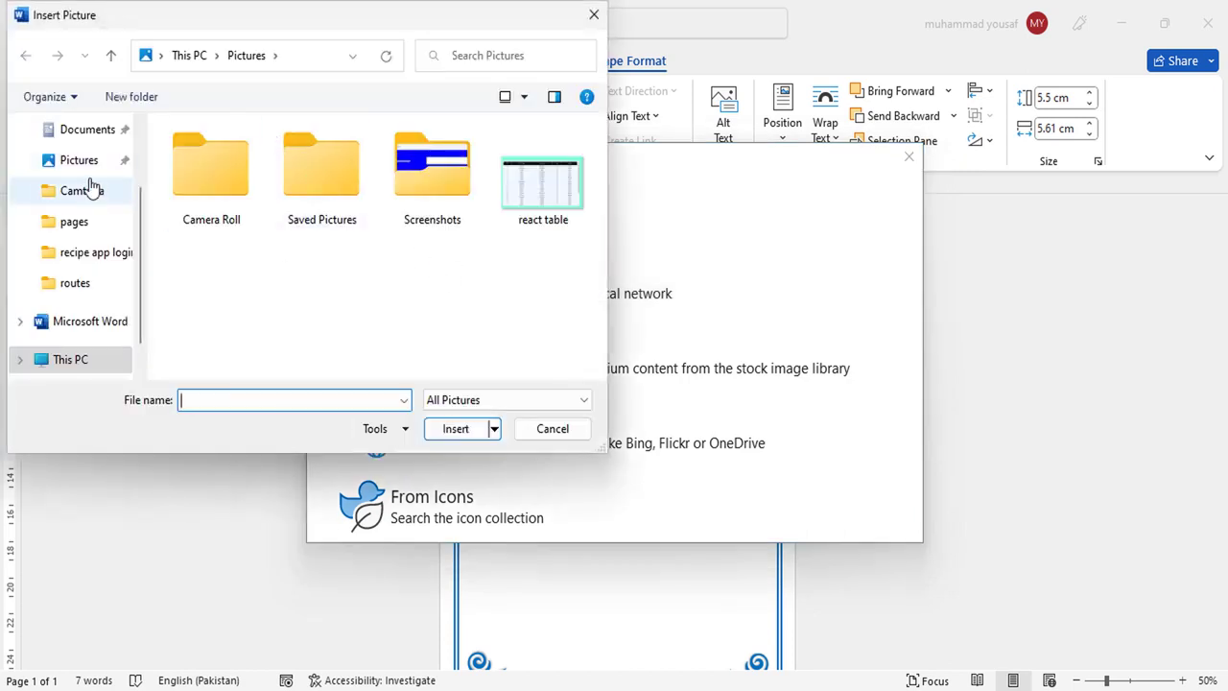
pyautogui.scroll(2, 91, 192)
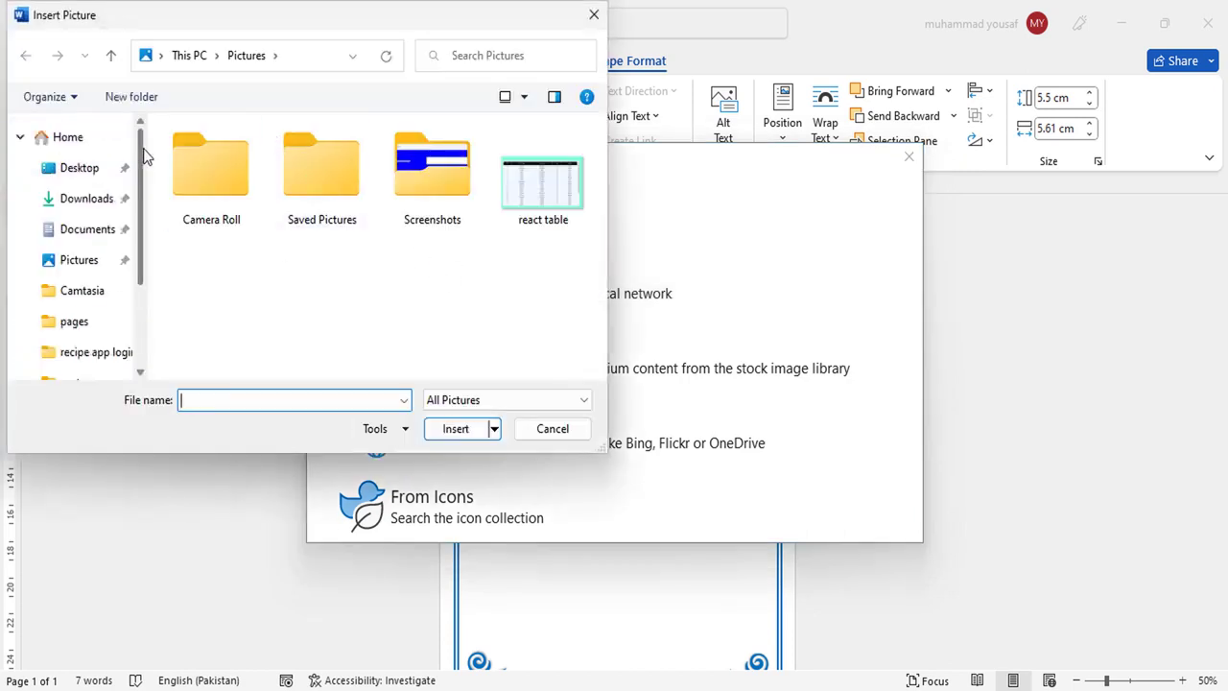
pyautogui.click(83, 171)
pyautogui.click(335, 331)
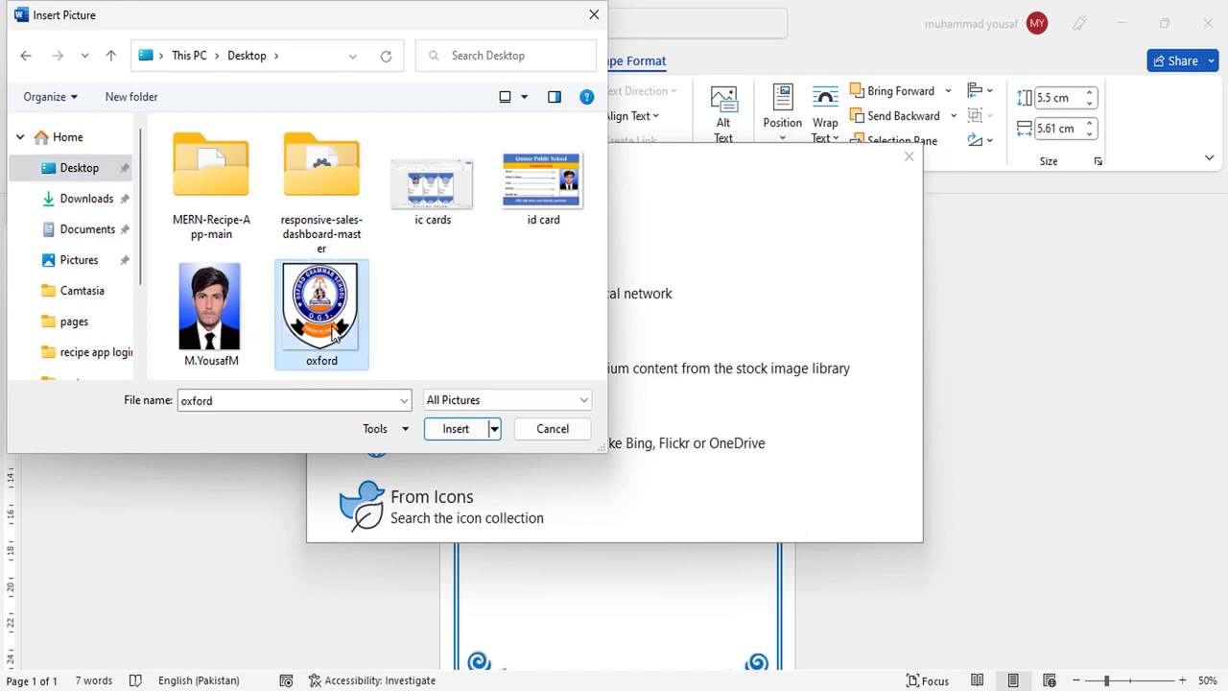
pyautogui.doubleClick(335, 331)
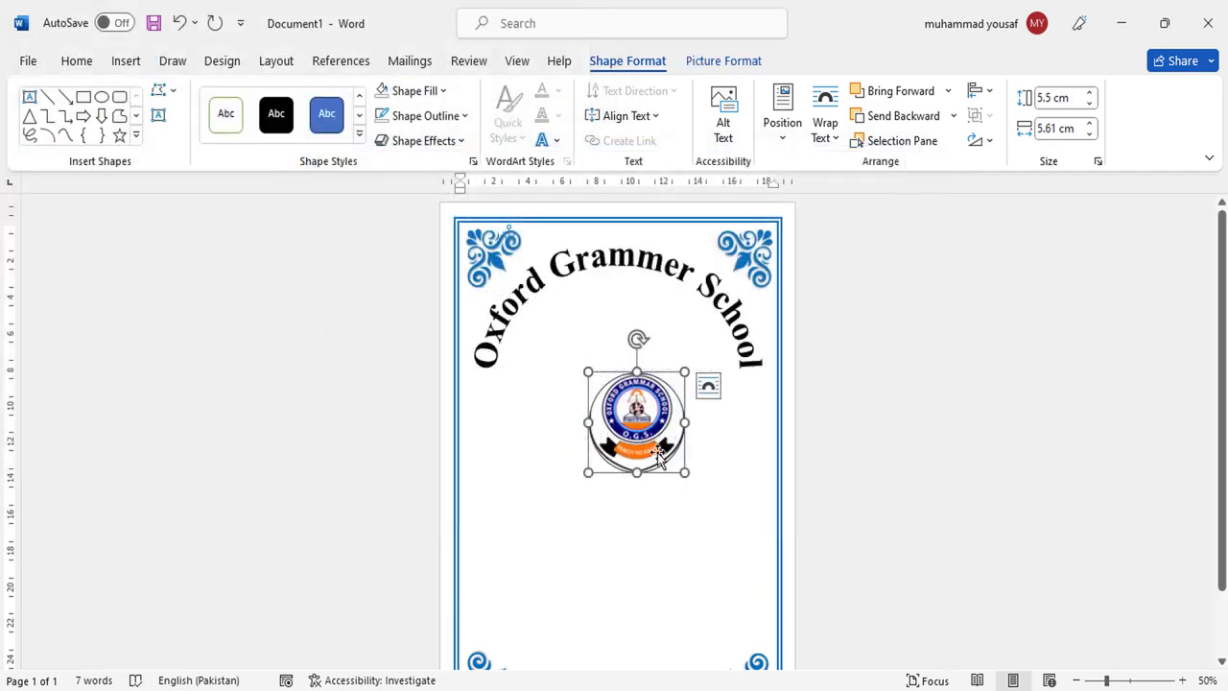
pyautogui.moveTo(660, 470); pyautogui.dragTo(641, 416)
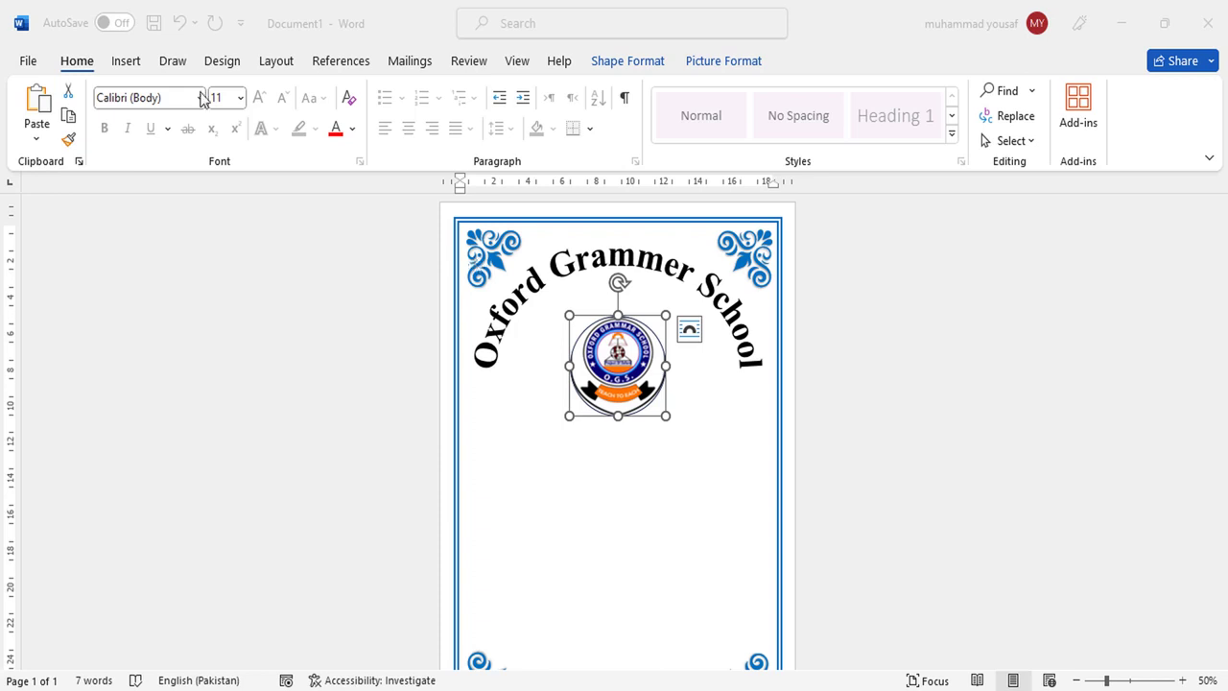
# Draw a rectangle about 7.5 cm wide and 1.6 cm high below the school logo, with no fill.
pyautogui.click(127, 62)
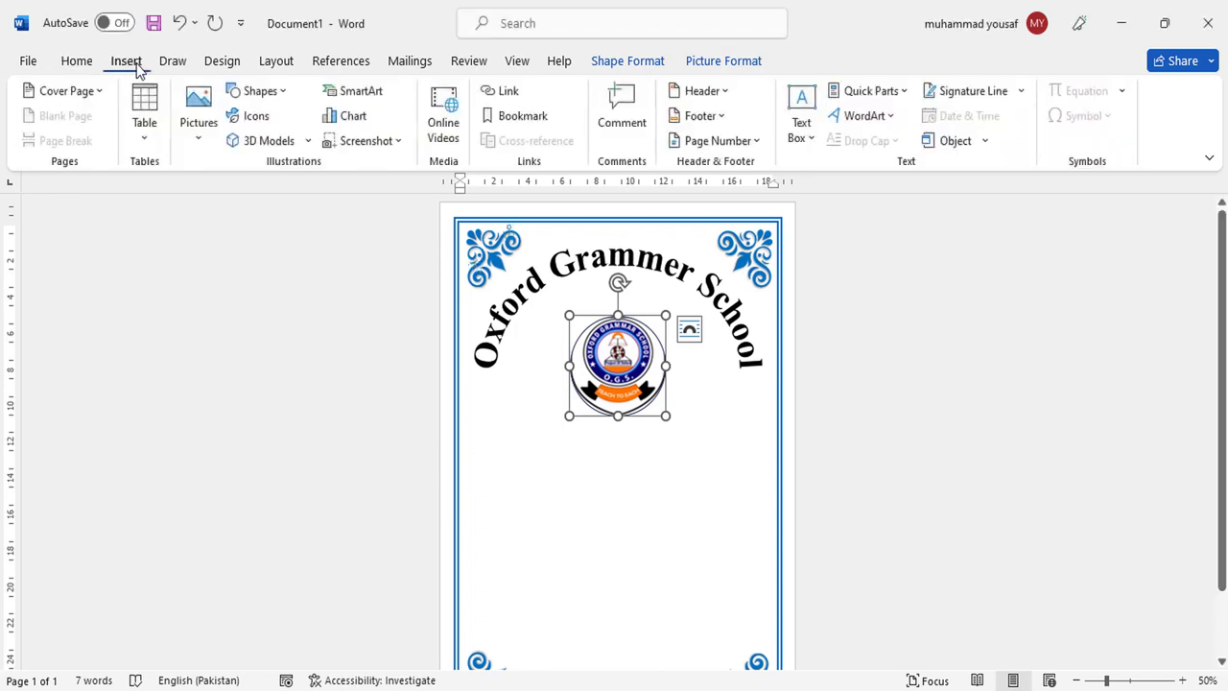
pyautogui.click(281, 94)
pyautogui.click(288, 141)
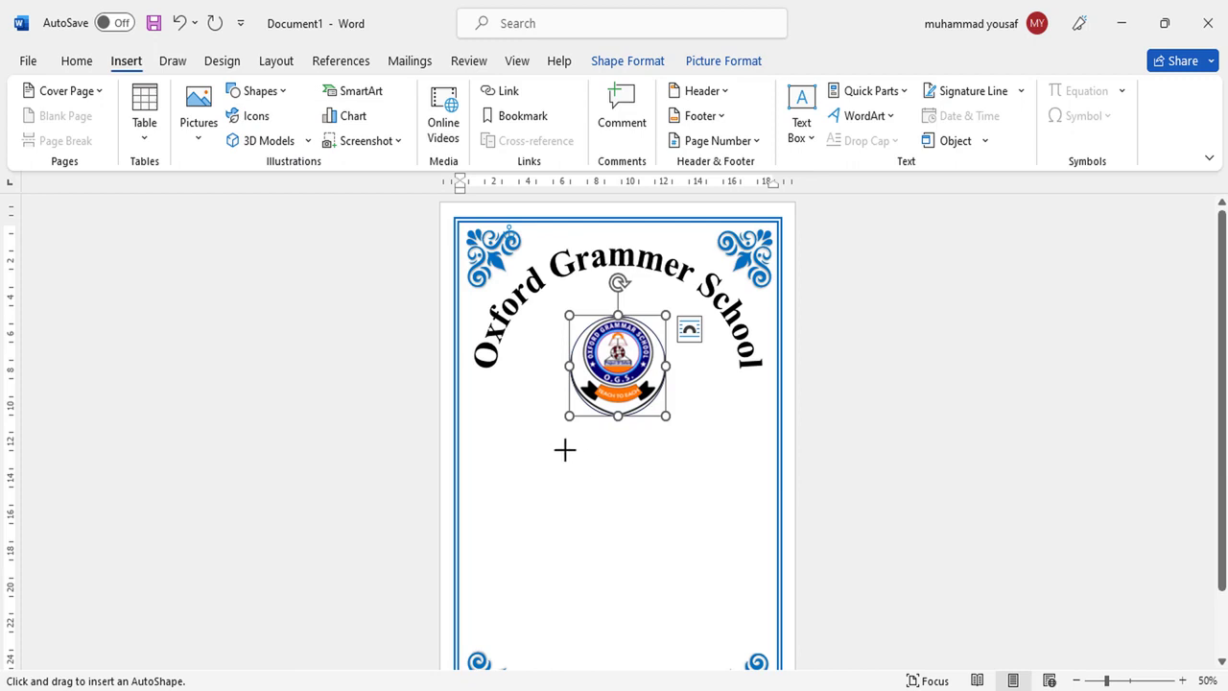
pyautogui.moveTo(564, 450); pyautogui.dragTo(691, 474)
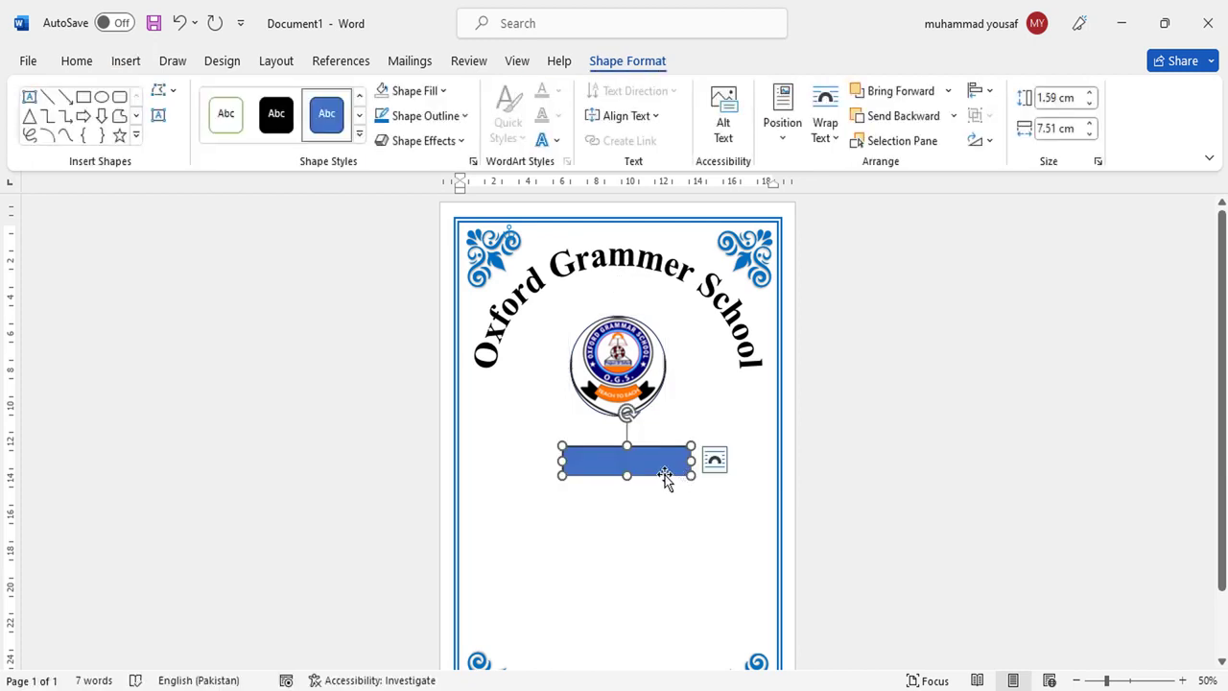
pyautogui.click(432, 90)
pyautogui.click(437, 308)
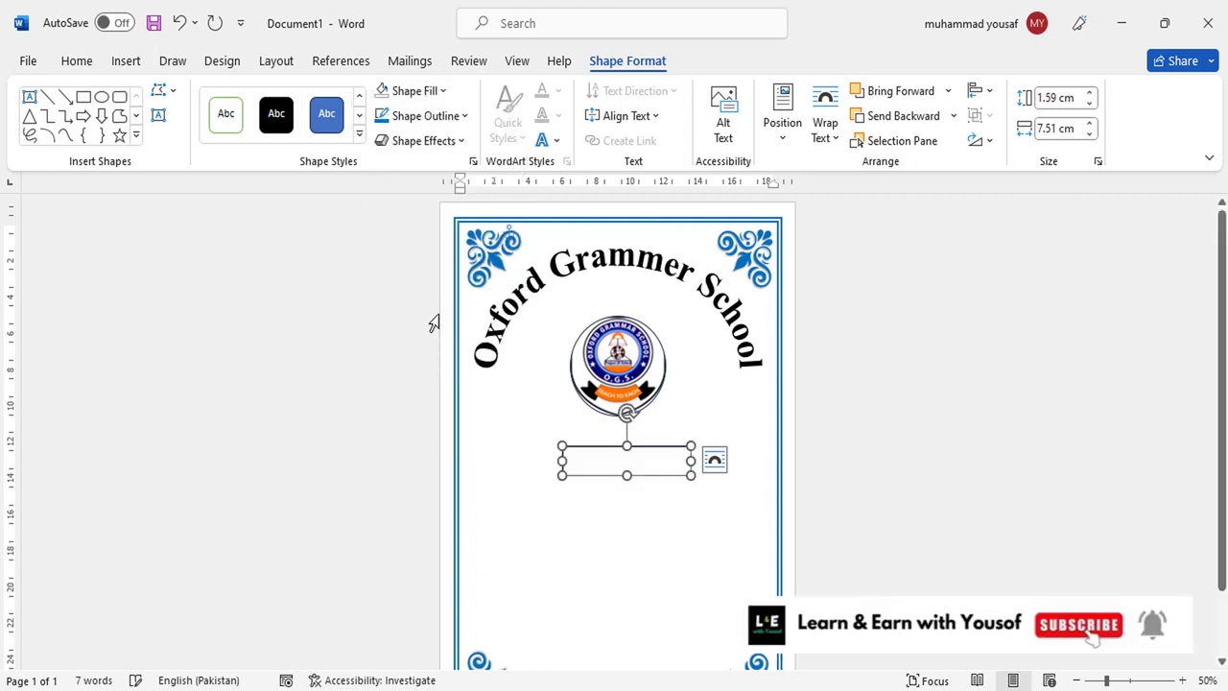
# Give the rectangle below the logo a 3 pt outline in standard blue.
pyautogui.click(463, 116)
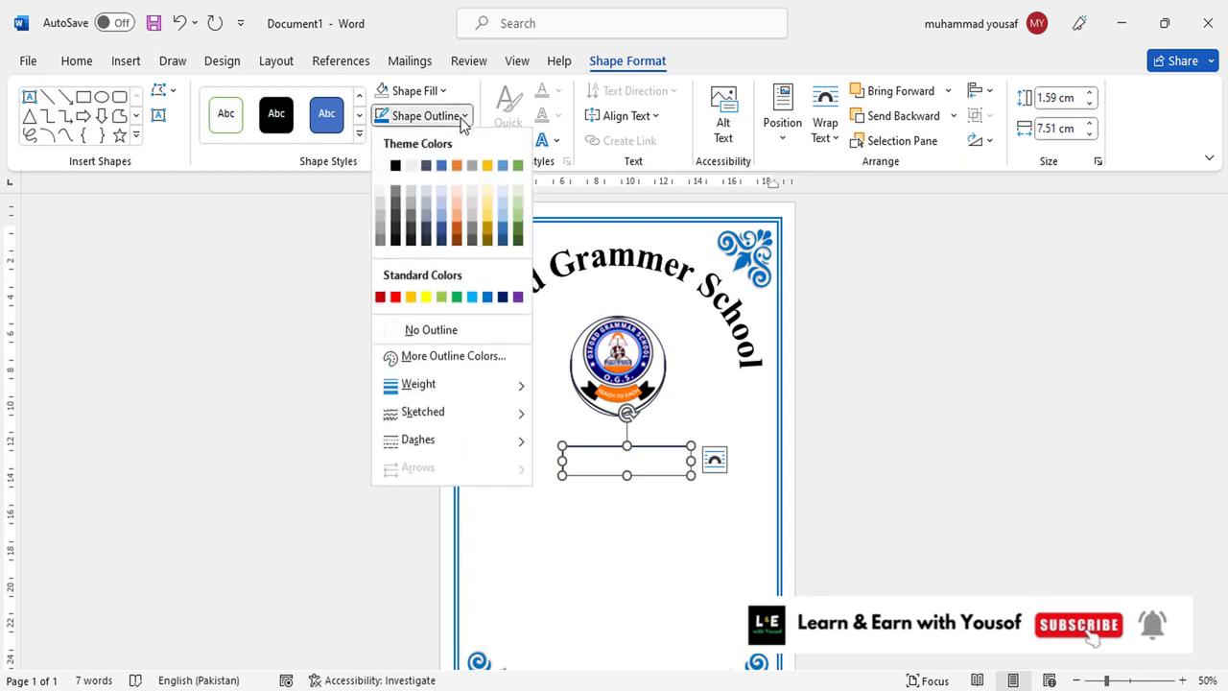
pyautogui.moveTo(513, 388)
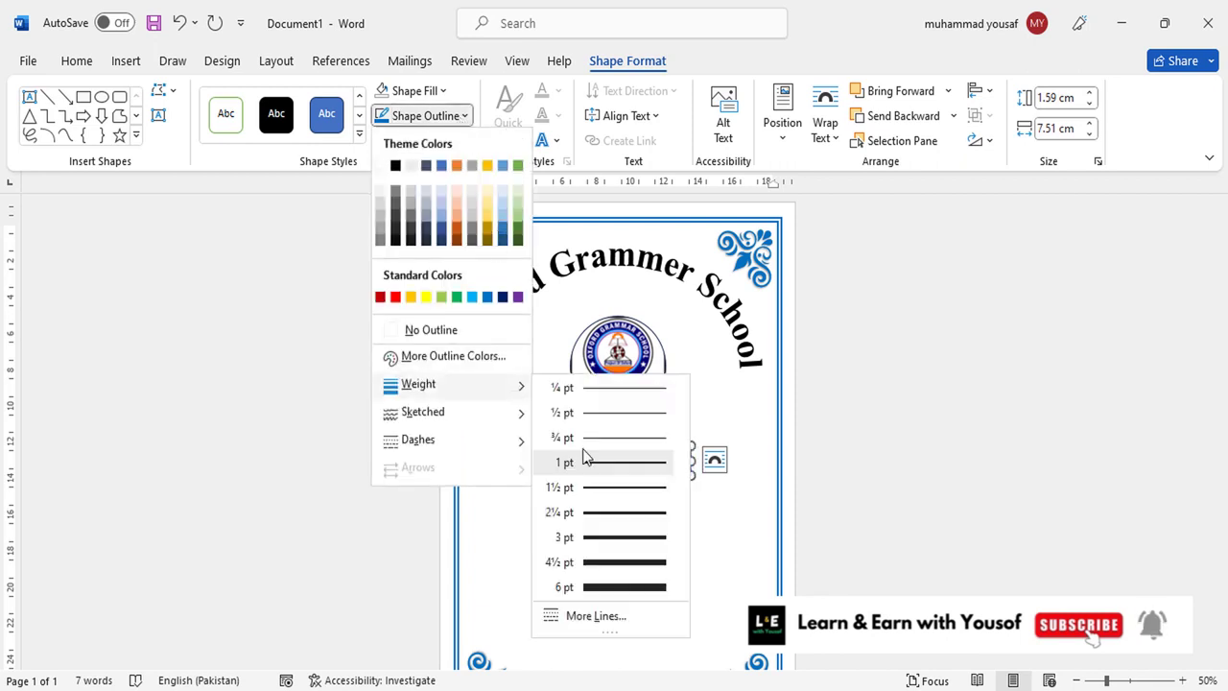
pyautogui.click(595, 537)
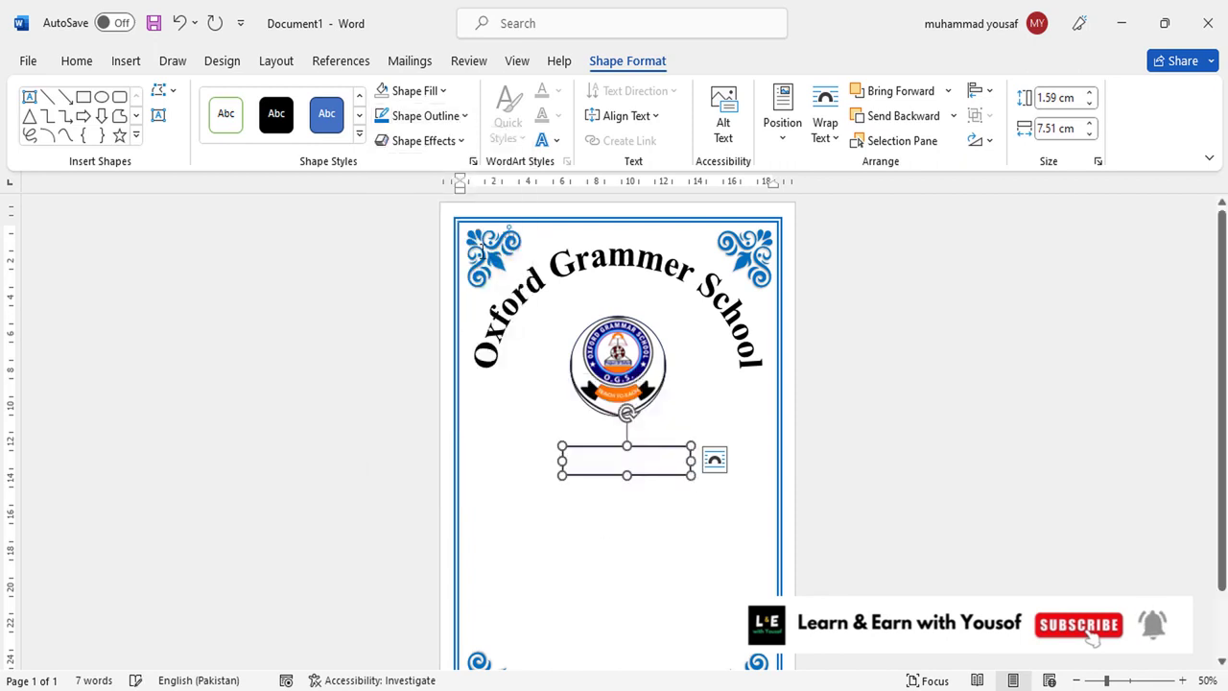
pyautogui.click(467, 115)
pyautogui.click(487, 299)
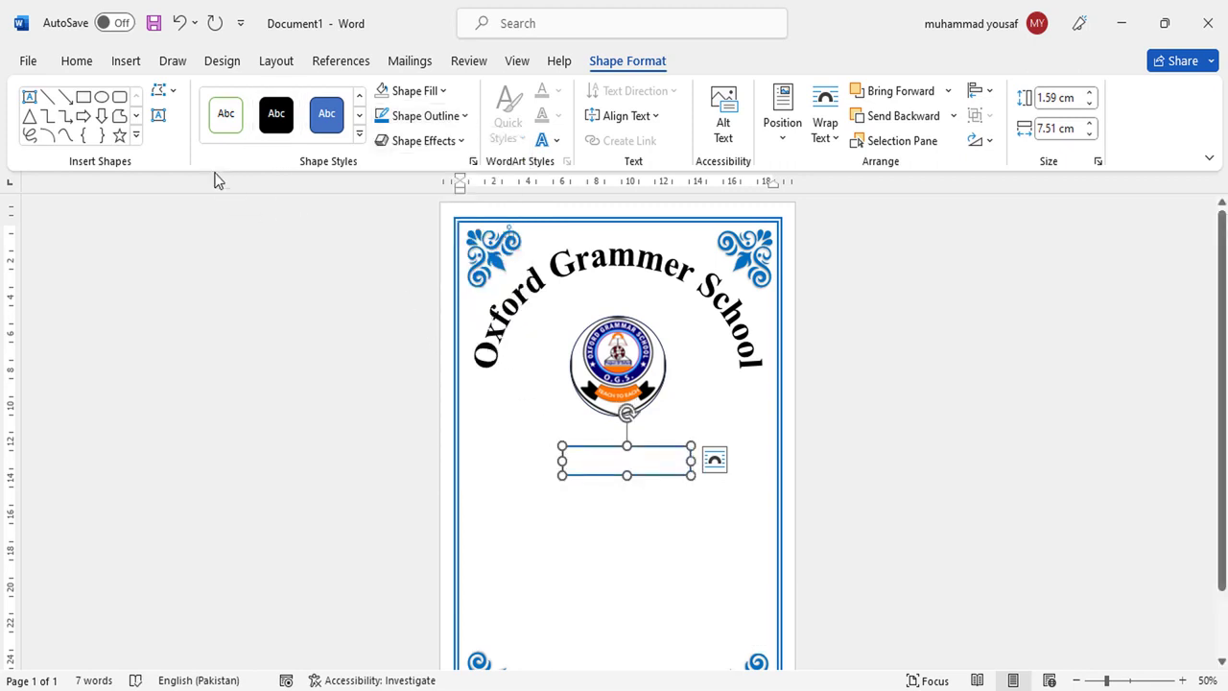
# Draw a small filled rectangle about 1.9 cm high and 1.4 cm wide against the left end of the outlined rectangle.
pyautogui.click(85, 99)
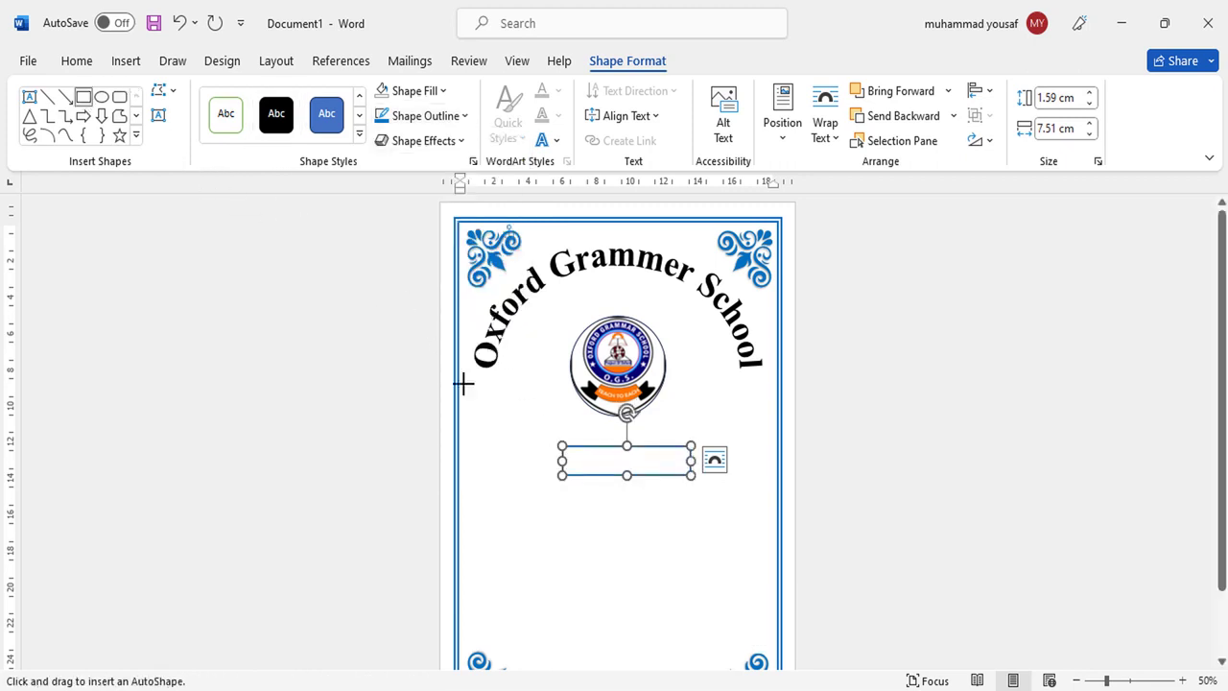
pyautogui.moveTo(524, 445)
pyautogui.mouseDown()
pyautogui.moveTo(560, 480)
pyautogui.moveTo(534, 465)
pyautogui.mouseUp()
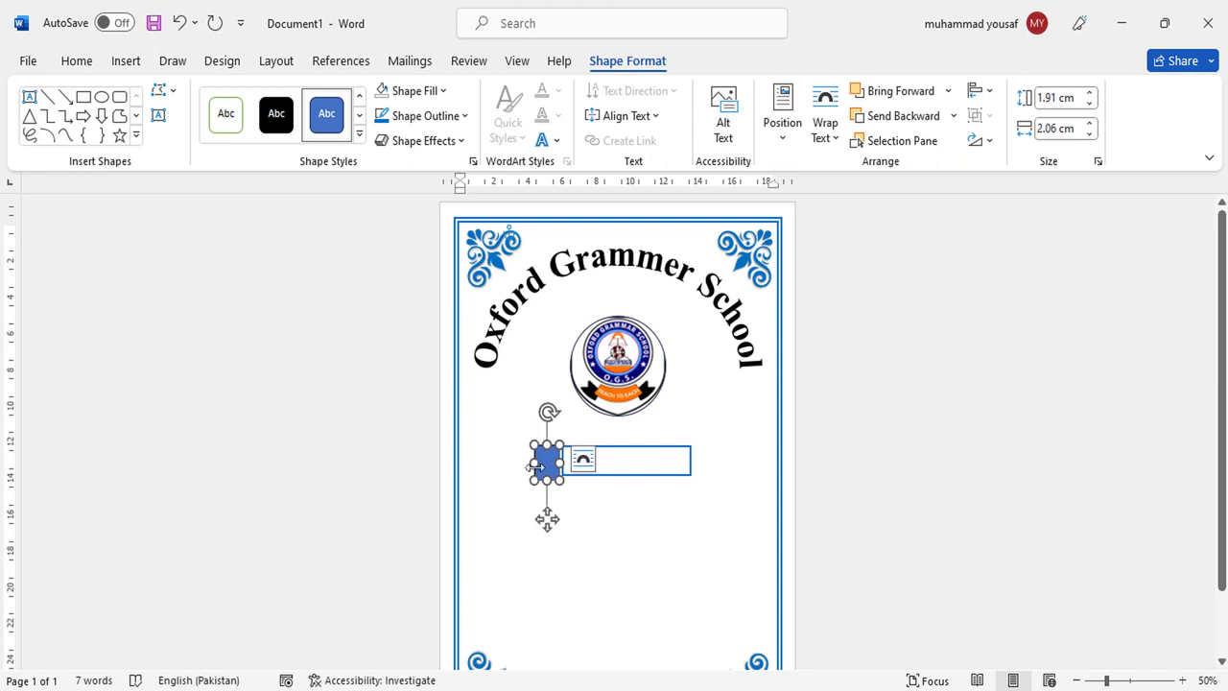
pyautogui.moveTo(547, 519); pyautogui.dragTo(551, 516)
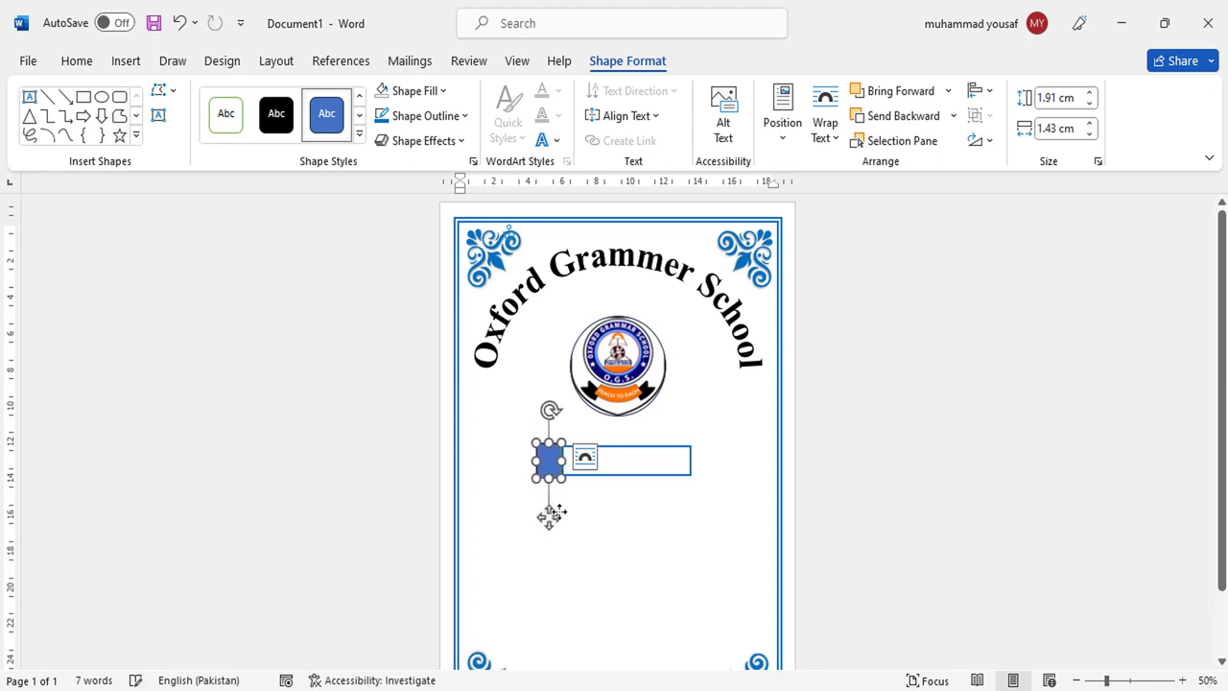
# Duplicate the small blue block and fit the copy, about 1.75 cm high, against the outlined rectangle's right end.
pyautogui.hotkey('ctrl', 'v')
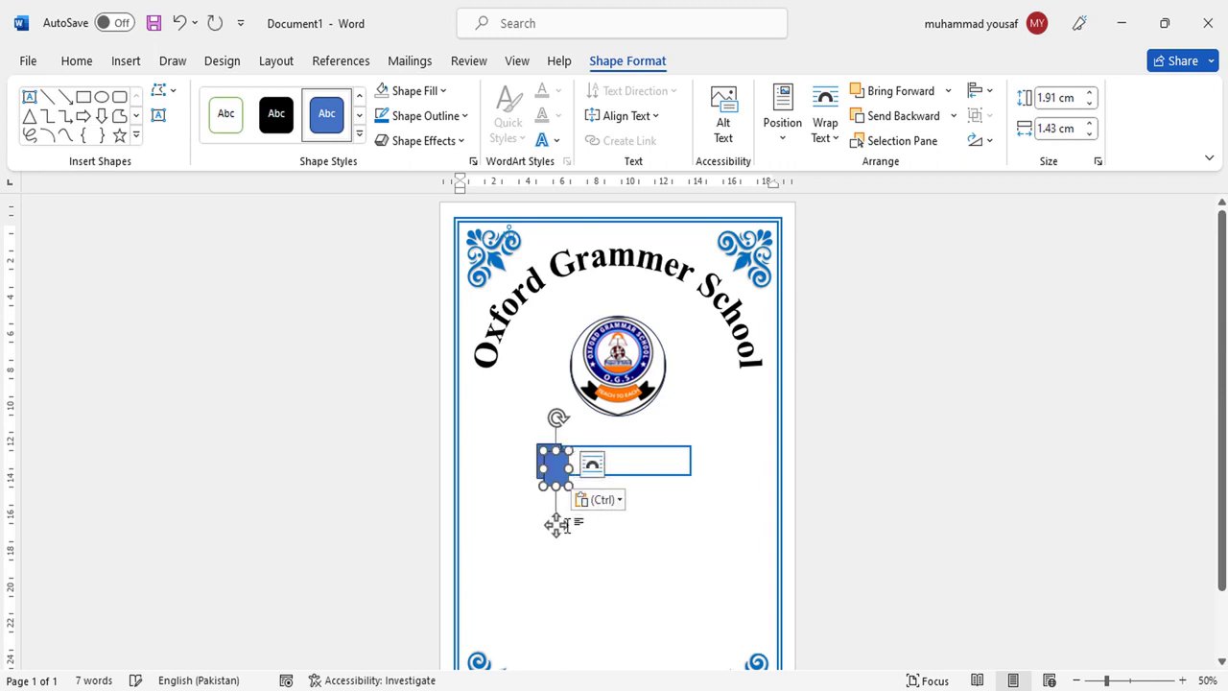
pyautogui.moveTo(557, 525); pyautogui.dragTo(717, 441)
pyautogui.click(729, 493)
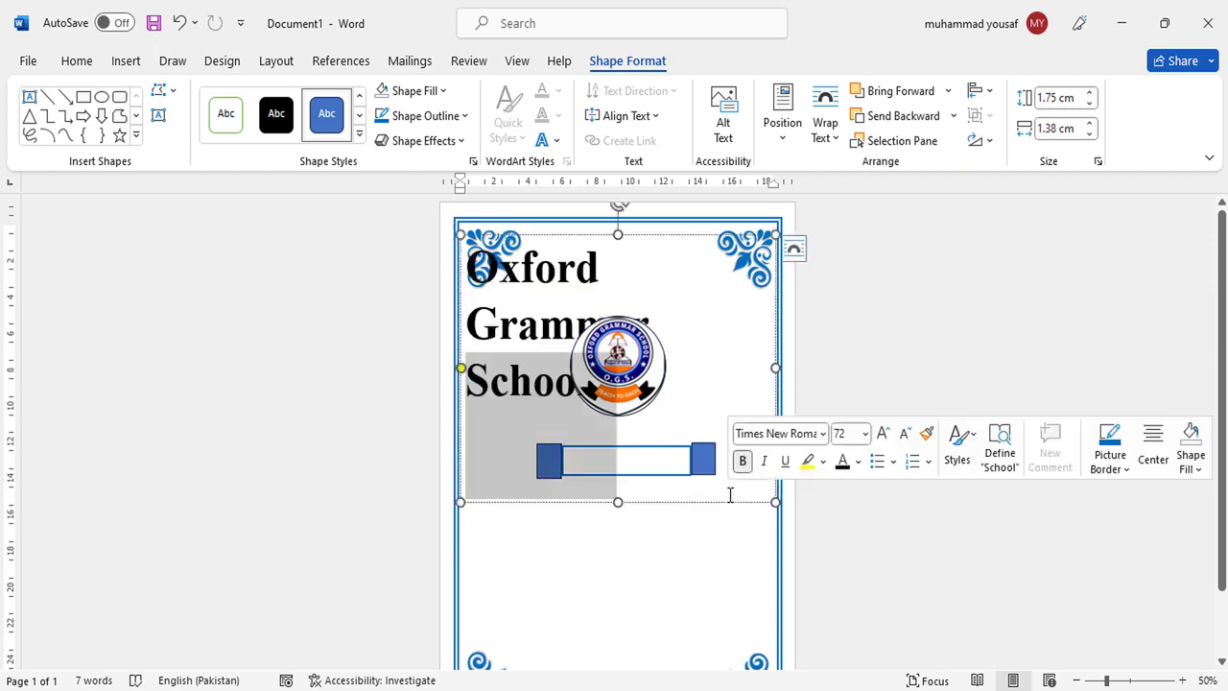
pyautogui.click(711, 459)
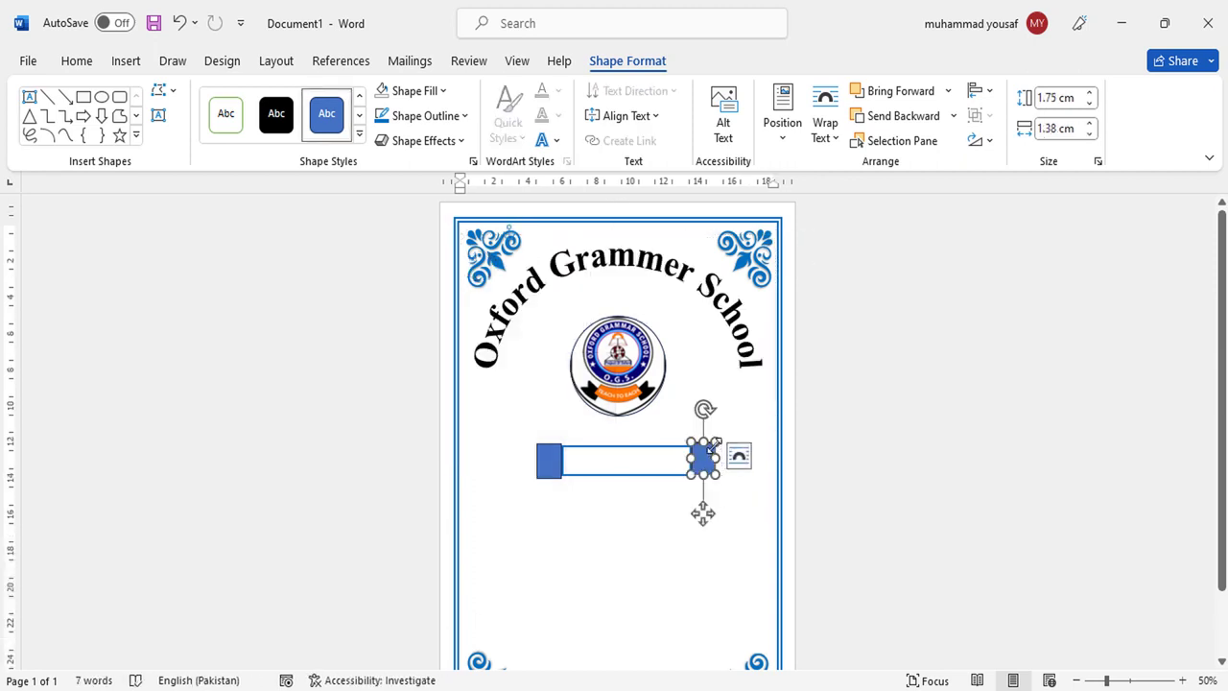
# Fit the right end block flush against the outlined rectangle and colour both end blocks the same blue as its outline.
pyautogui.moveTo(715, 441); pyautogui.dragTo(713, 444)
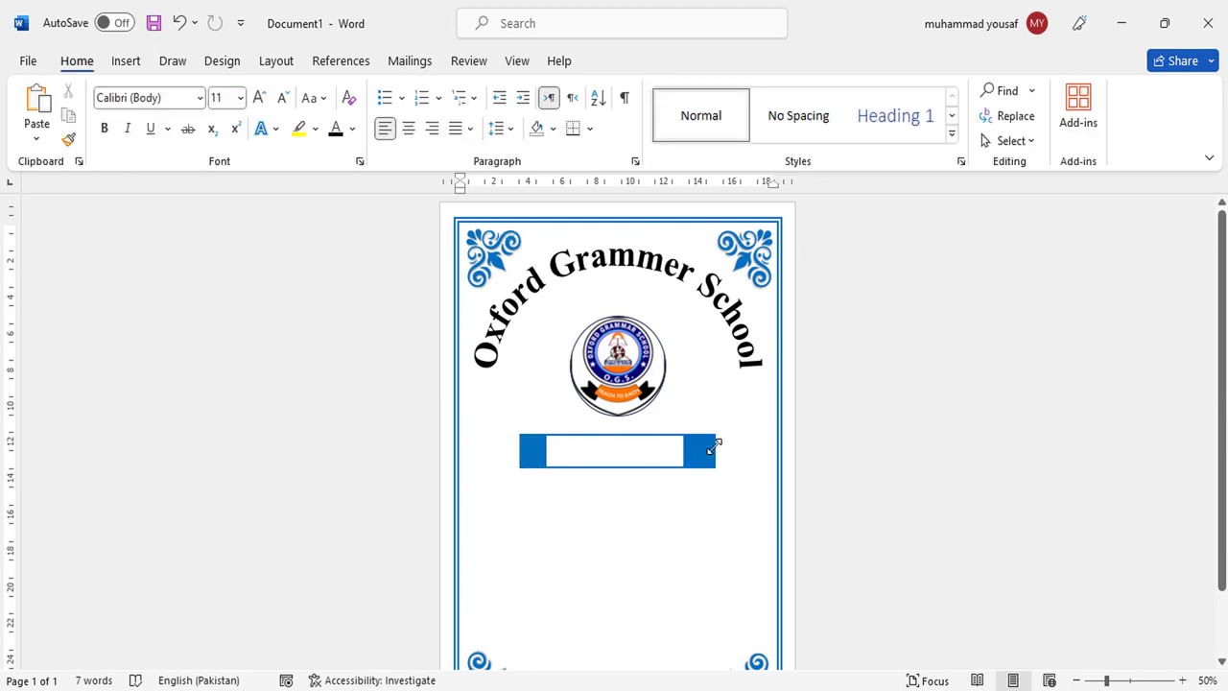
# Insert a Simple Text Box reading "Session 2023 - 24" and place it inside the banner below the logo.
pyautogui.click(135, 69)
pyautogui.click(806, 140)
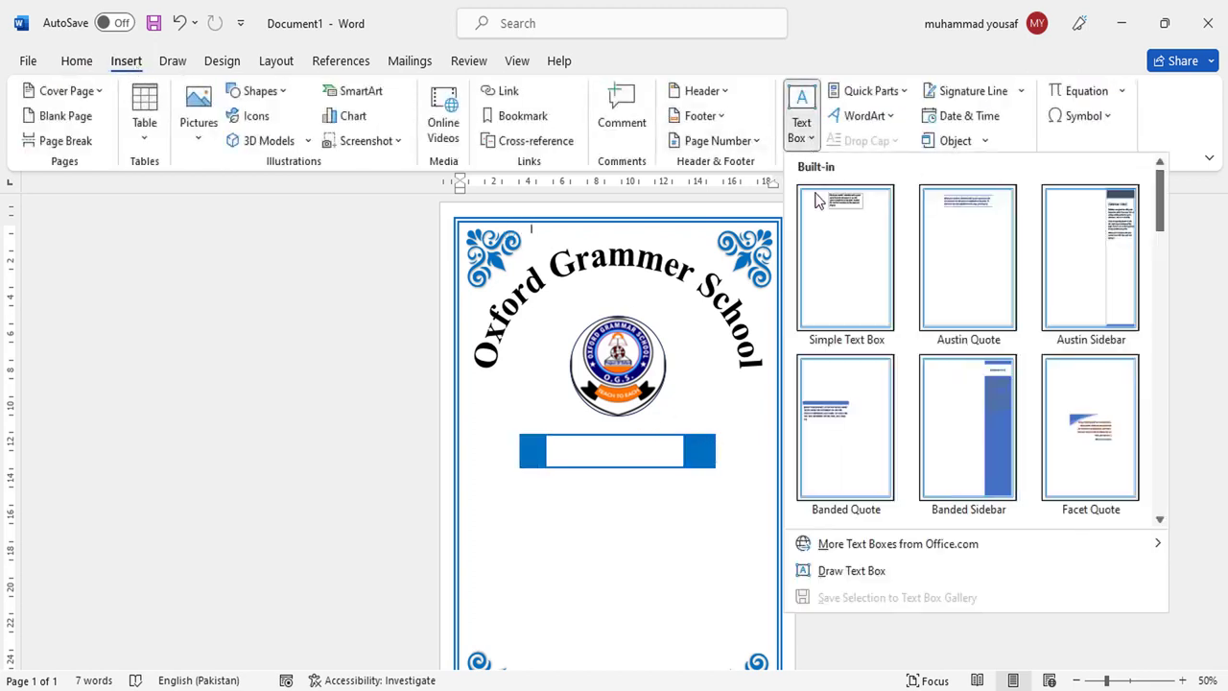
pyautogui.click(816, 199)
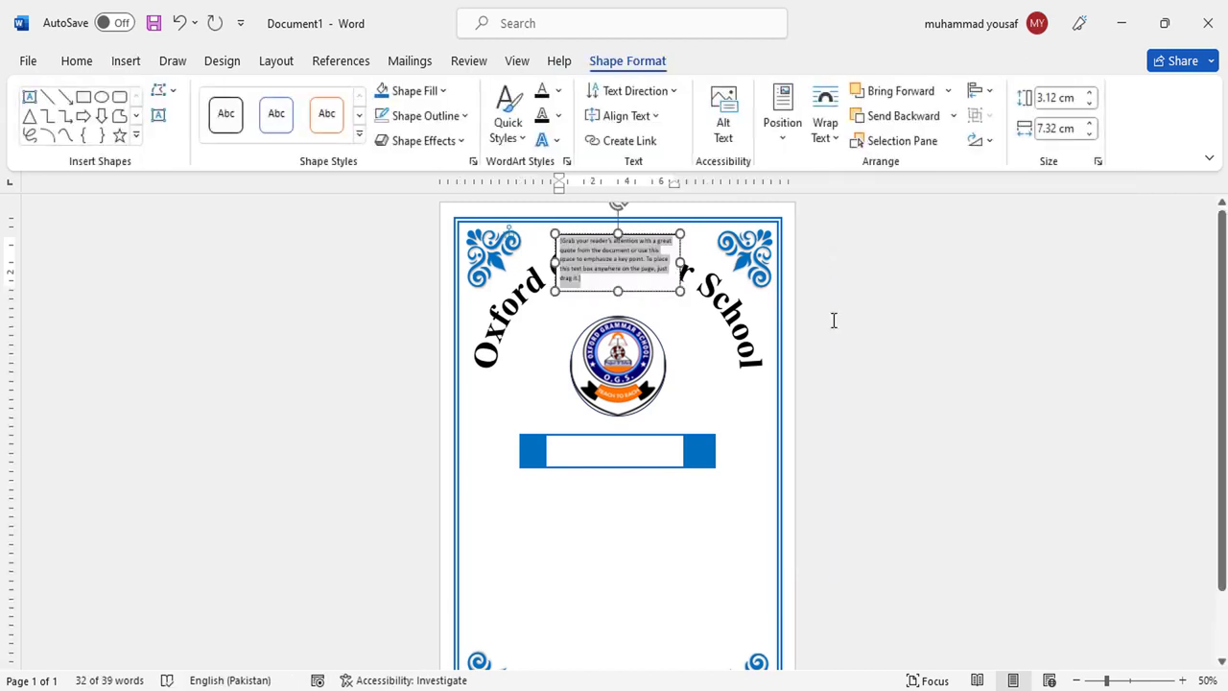
pyautogui.press('BackSpace')
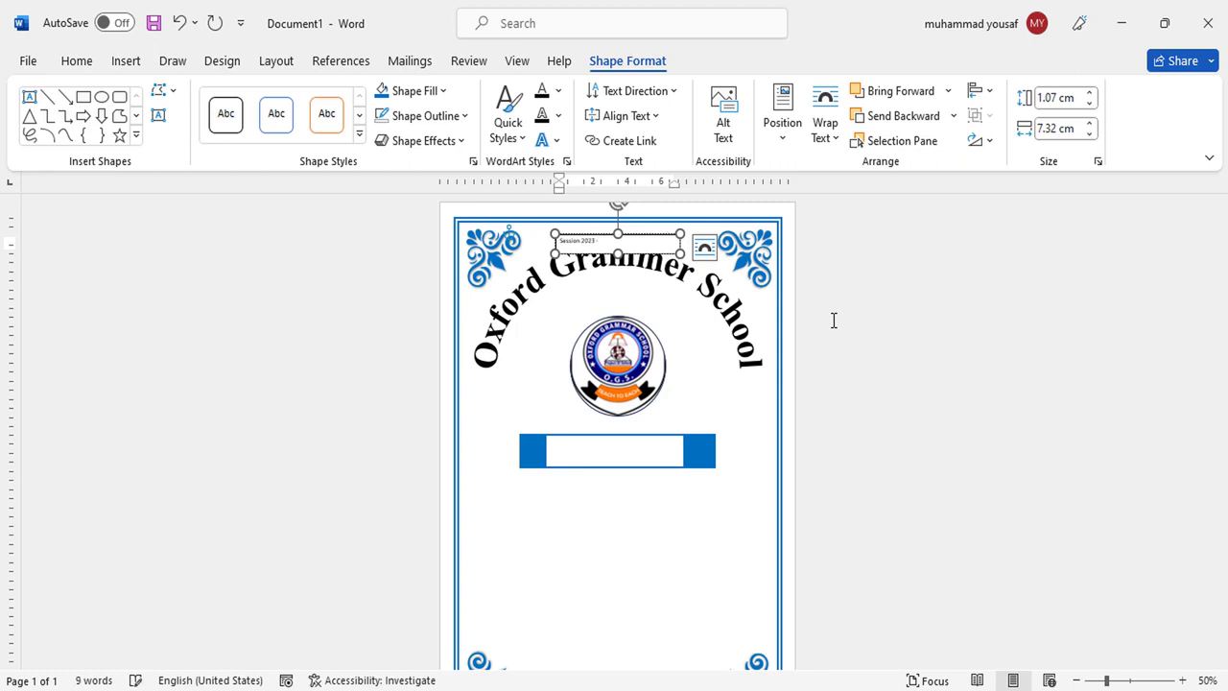
pyautogui.write('- 24')
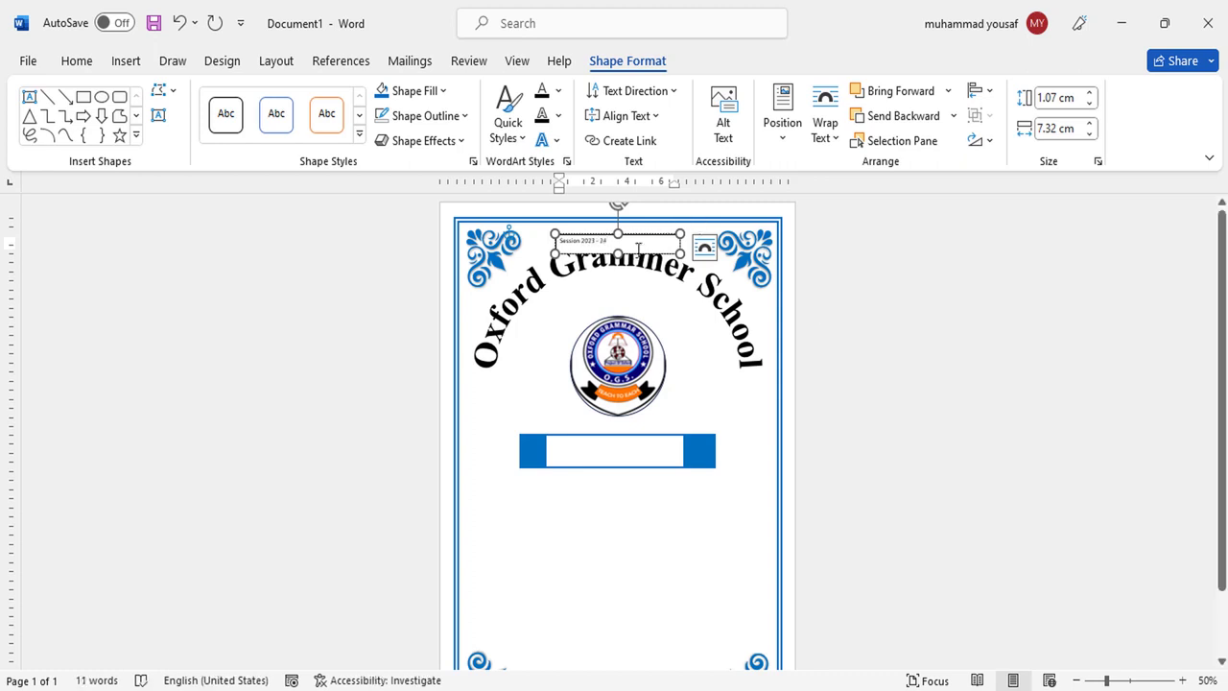
pyautogui.moveTo(634, 257); pyautogui.dragTo(630, 462)
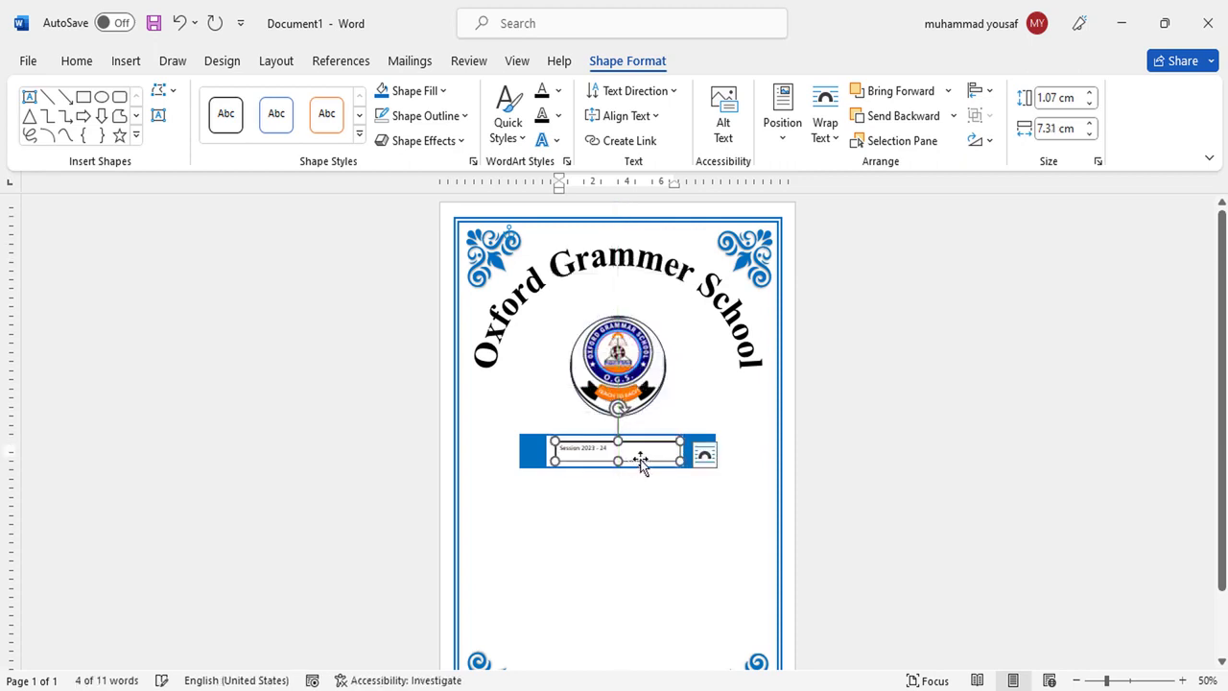
# Enlarge the "Session 2023 - 24" text so it spans most of its text box's width.
pyautogui.tripleClick(628, 454)
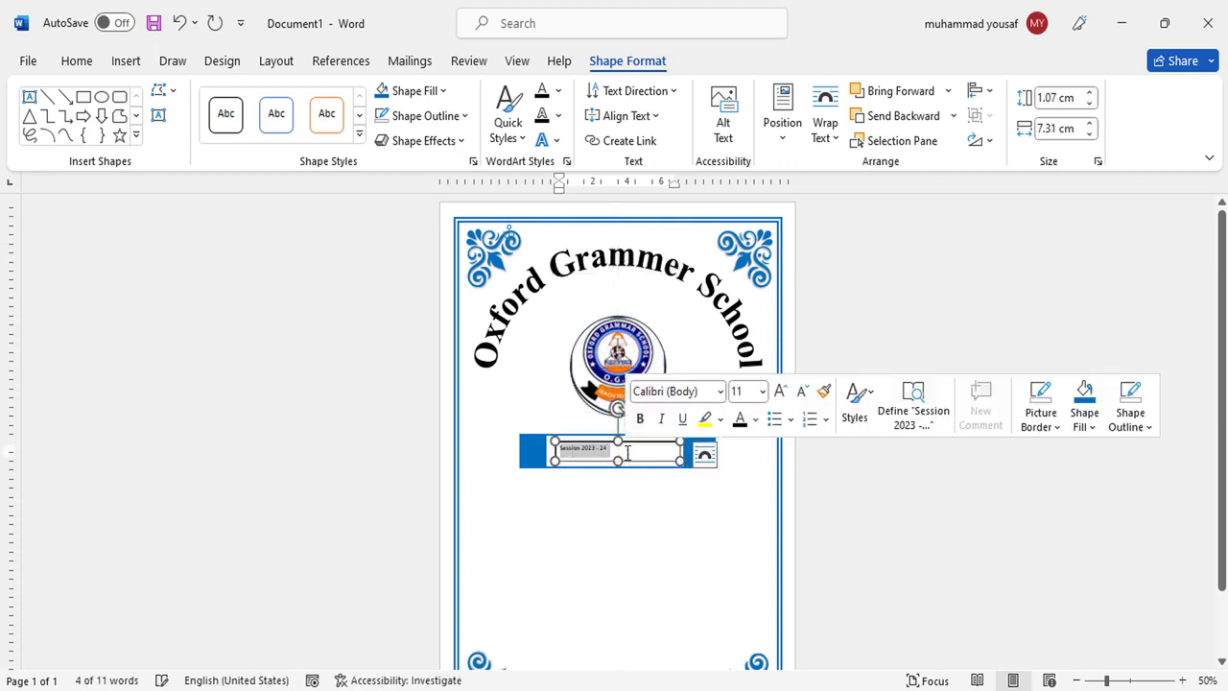
pyautogui.hotkey('ctrl', 'shift', '.')
pyautogui.hotkey('ctrl', 'shift', '.')
pyautogui.hotkey('ctrl', 'shift', '.')
pyautogui.hotkey('ctrl', 'shift', '.')
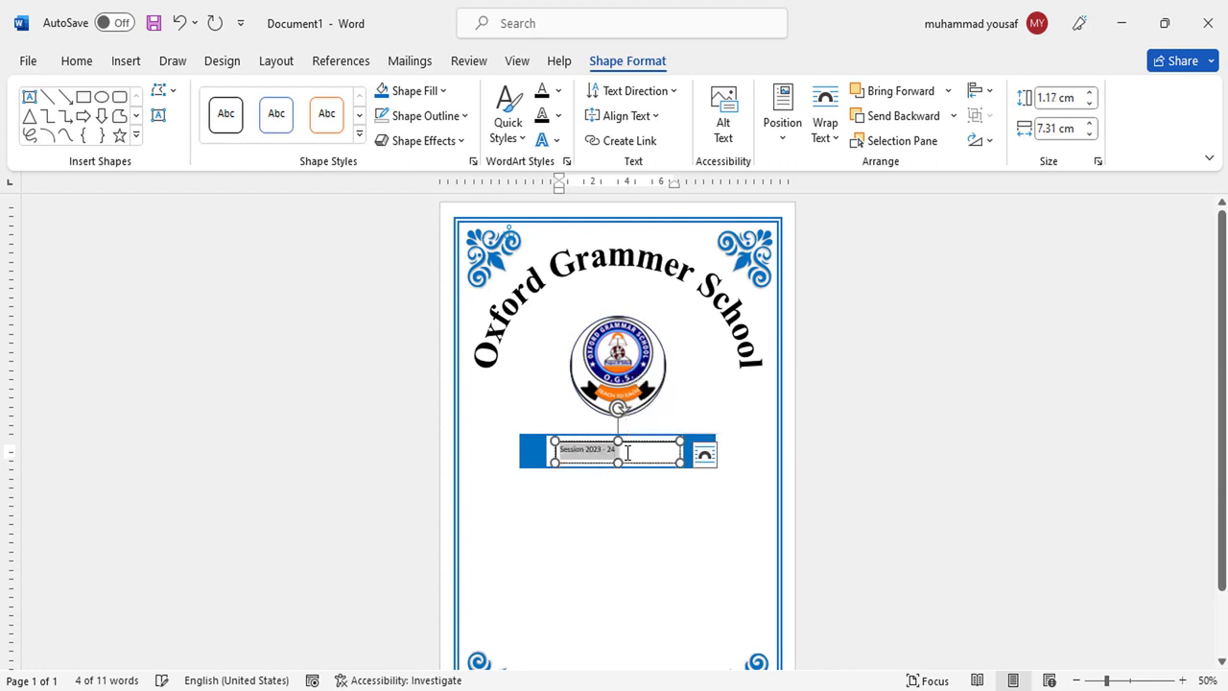
pyautogui.hotkey('ctrl', 'shift', '.')
pyautogui.hotkey('ctrl', 'shift', '.')
pyautogui.hotkey('ctrl', 'shift', '.')
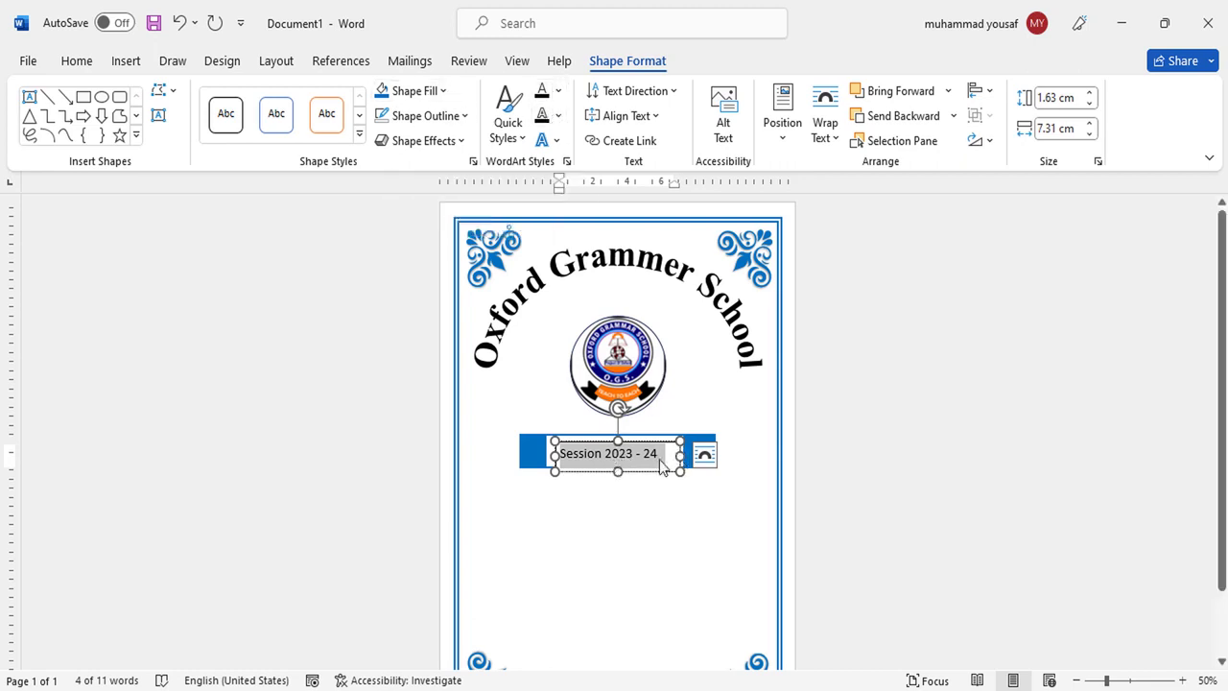
# Remove the session text box's fill and outline, and shift it up slightly to fit within the banner.
pyautogui.click(653, 474)
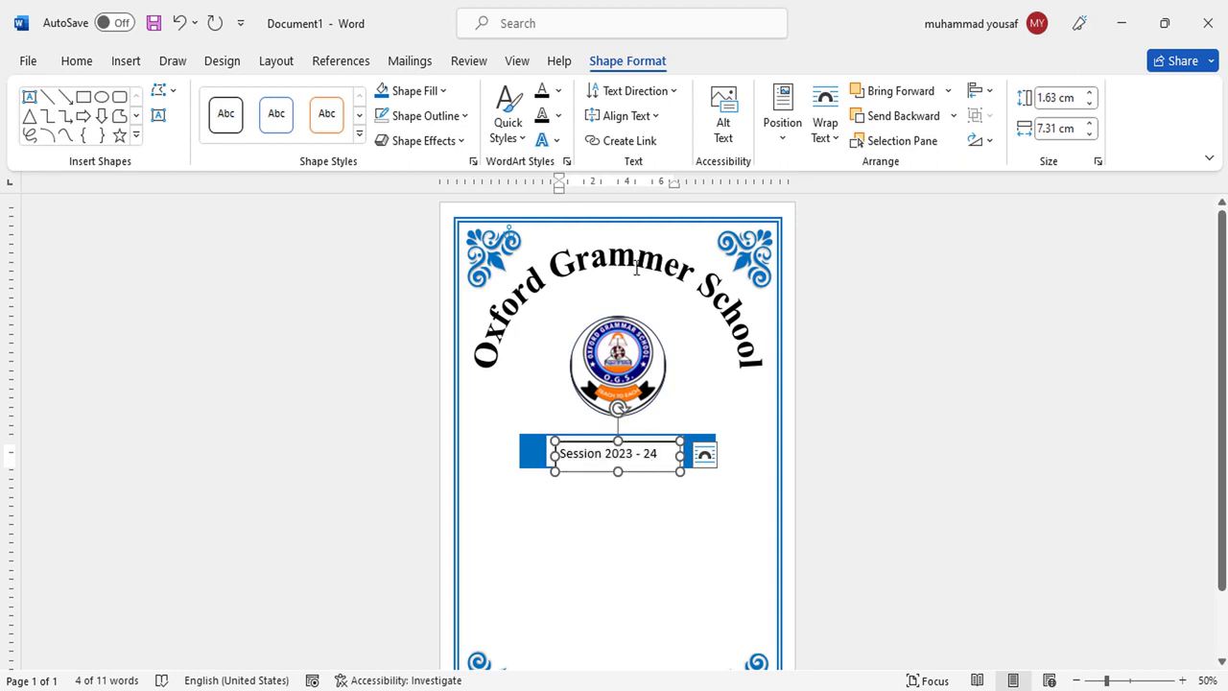
pyautogui.click(441, 90)
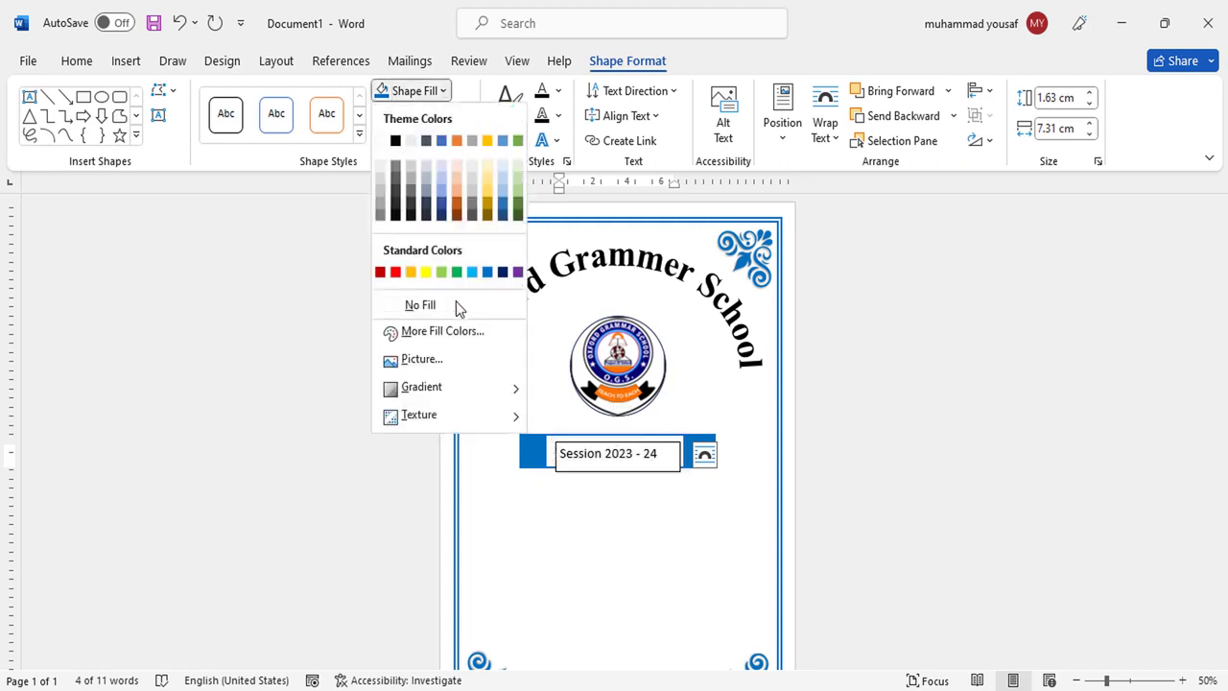
pyautogui.click(457, 305)
pyautogui.click(465, 116)
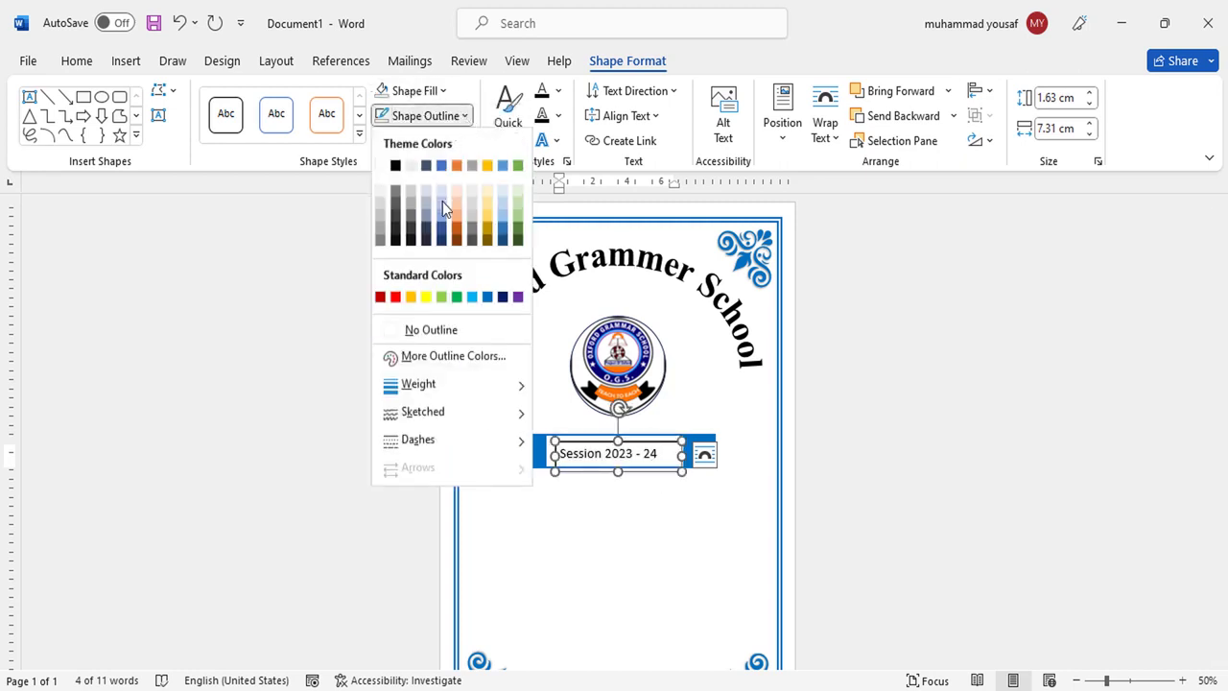
pyautogui.click(420, 329)
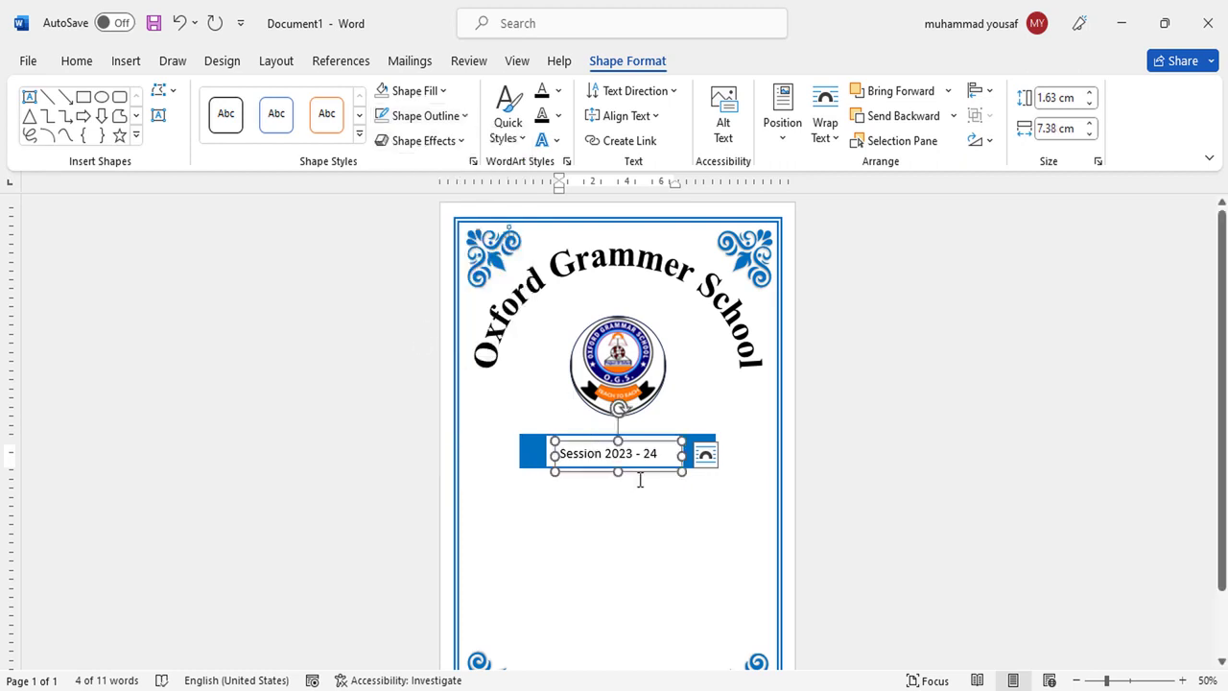
pyautogui.moveTo(641, 480); pyautogui.dragTo(638, 473)
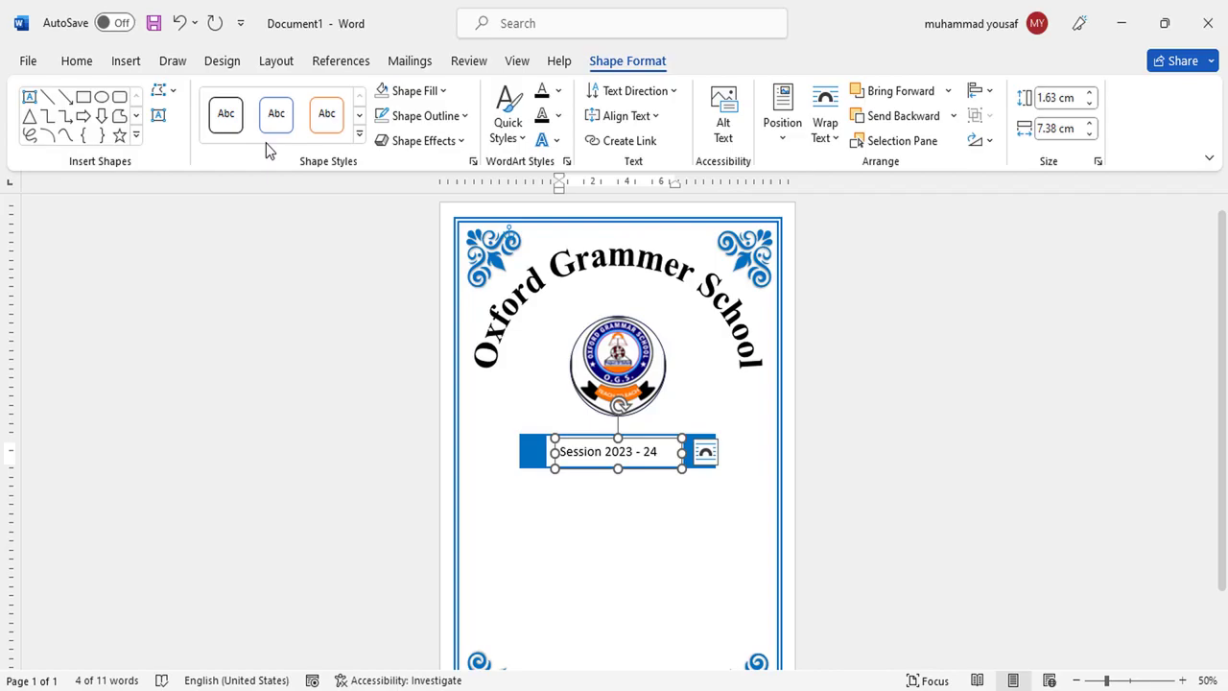
# Format the session text as 26 pt bold orange capitals reading "SESSION: 2023 - 24" and fit its box, about 7.8 cm wide, in the banner.
pyautogui.click(30, 61)
pyautogui.press('Escape')
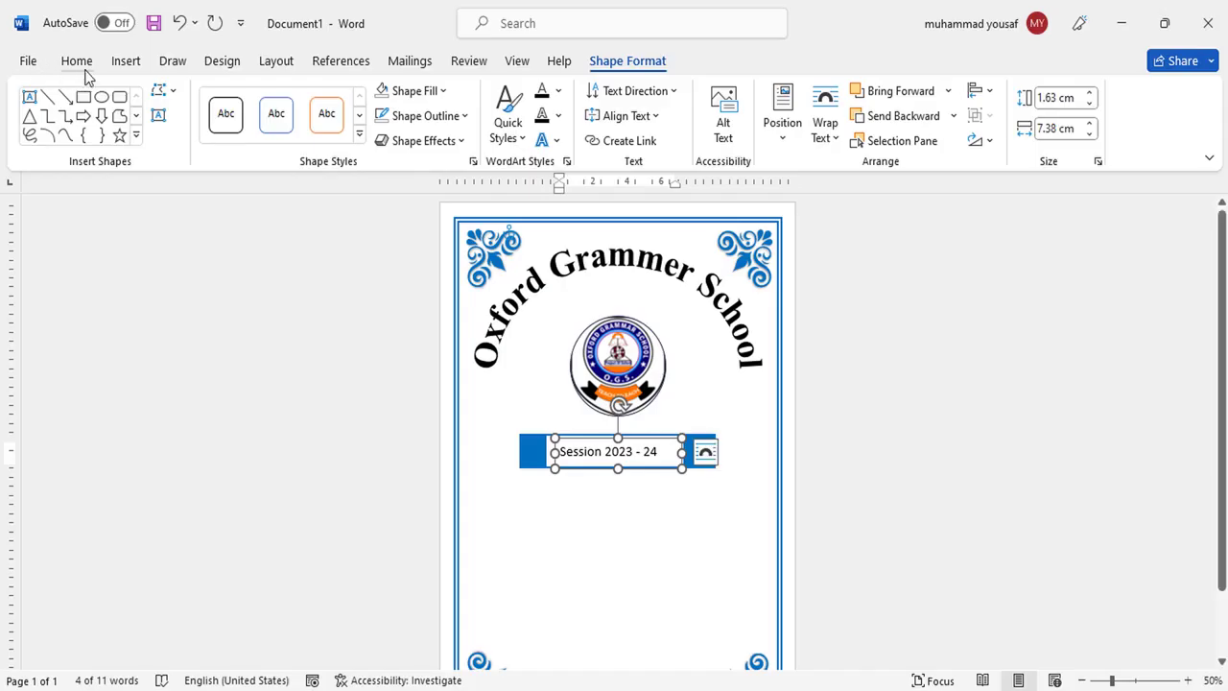
pyautogui.click(79, 63)
pyautogui.click(268, 105)
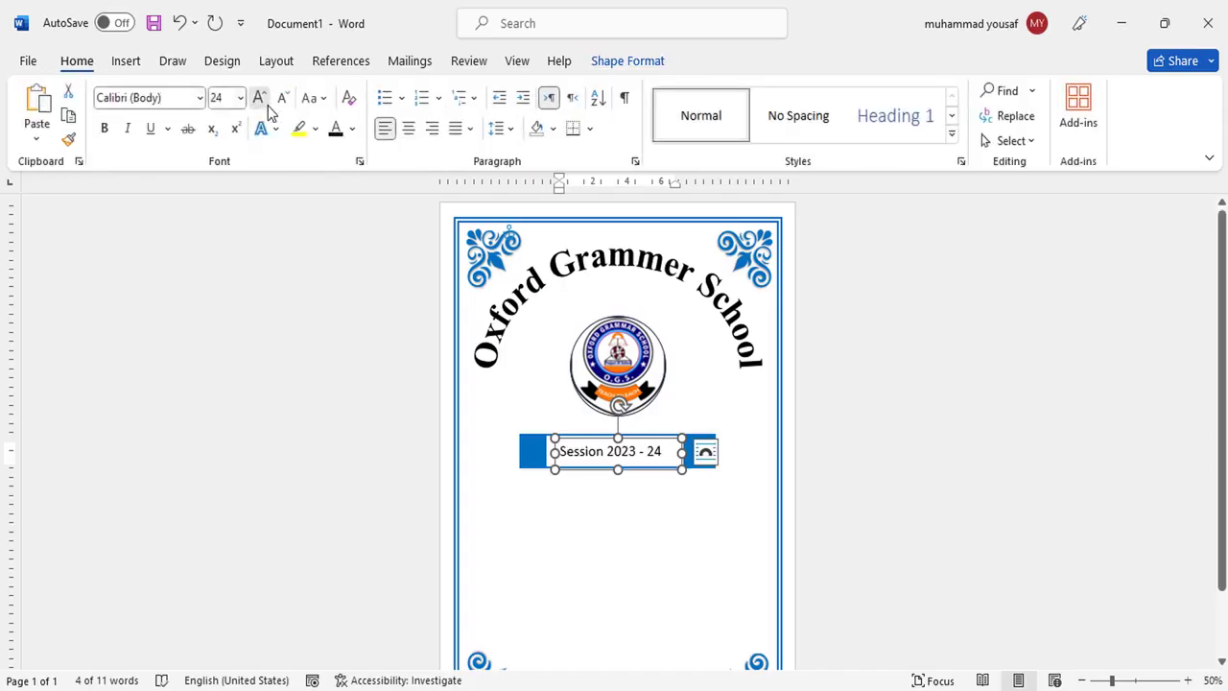
pyautogui.click(267, 106)
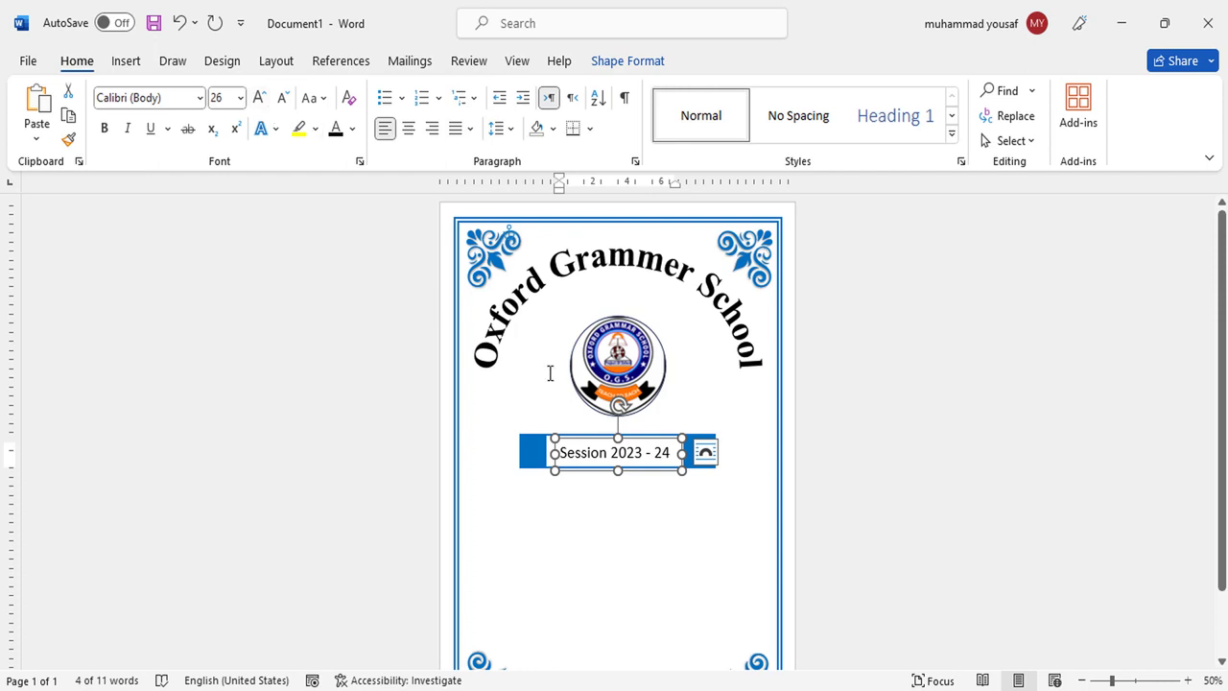
pyautogui.hotkey('ctrl', 'b')
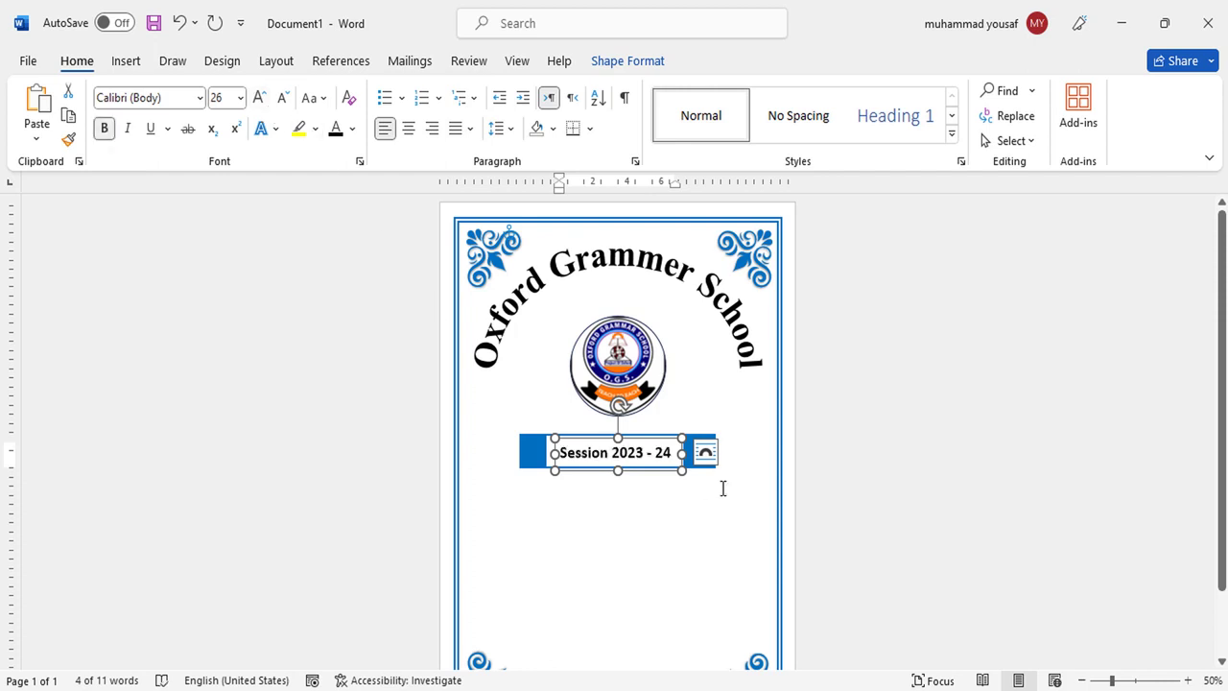
pyautogui.moveTo(647, 473); pyautogui.dragTo(645, 474)
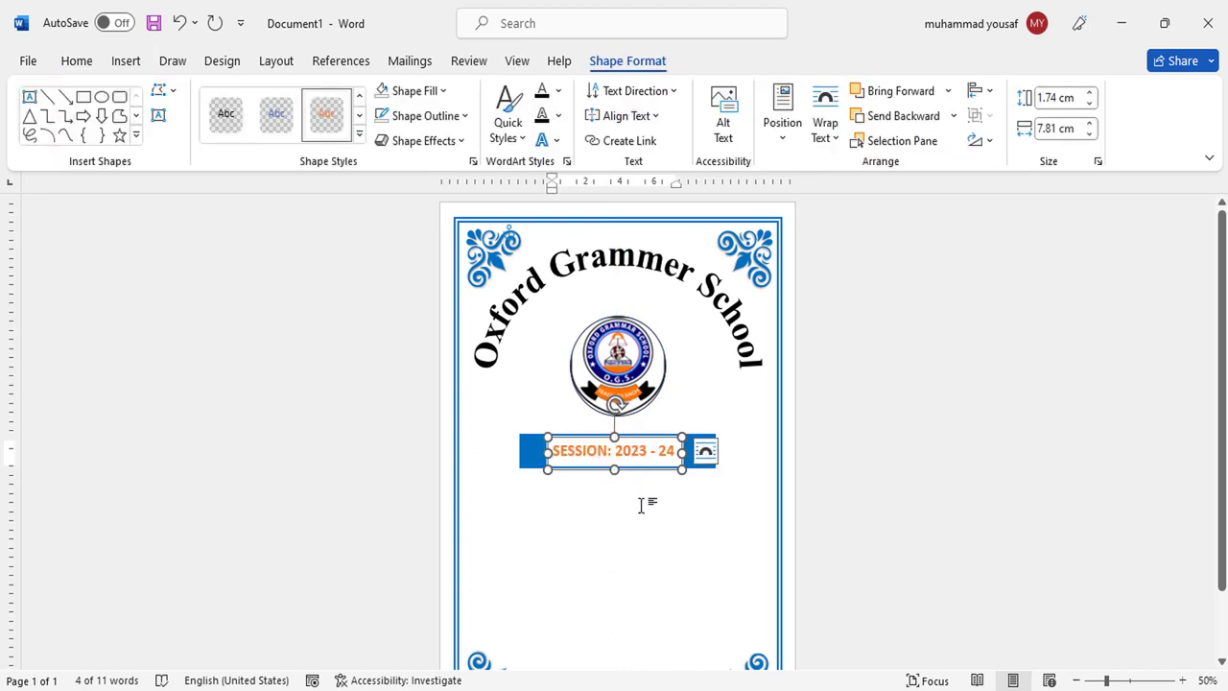
pyautogui.click(647, 502)
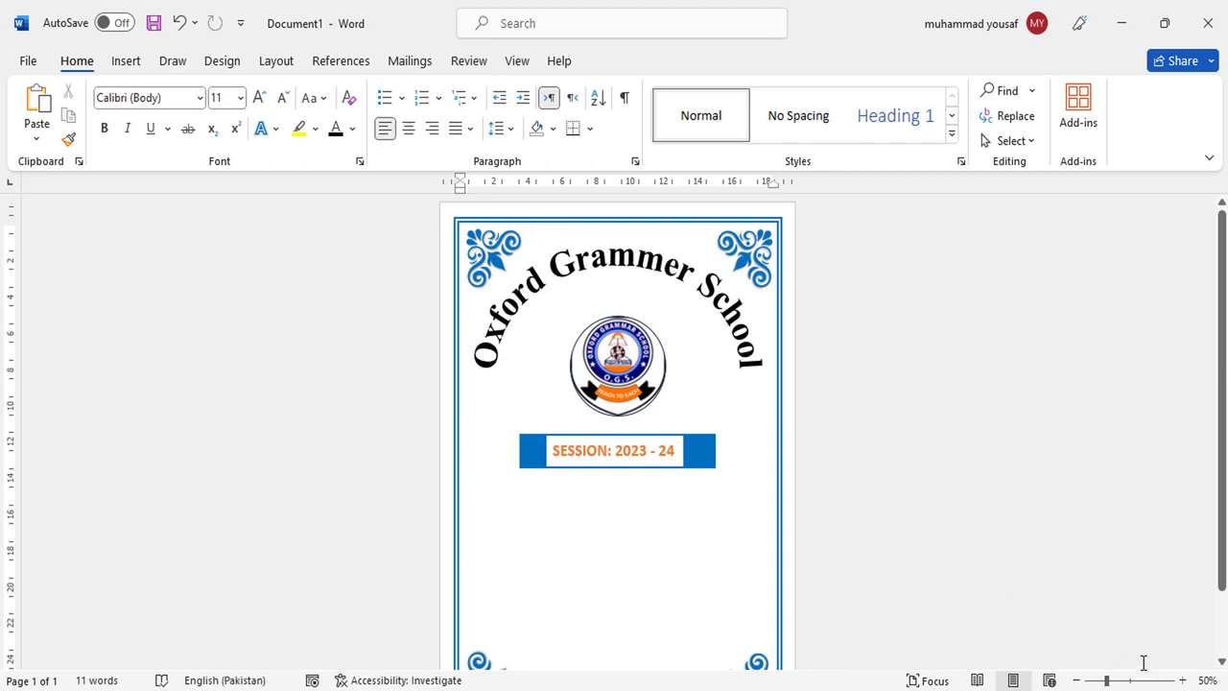
# Draw a rounded rectangle about 14.4 cm wide and 2.1 cm high, centred below the session banner.
pyautogui.click(1182, 680)
pyautogui.click(1182, 680)
pyautogui.click(1182, 681)
pyautogui.click(1182, 680)
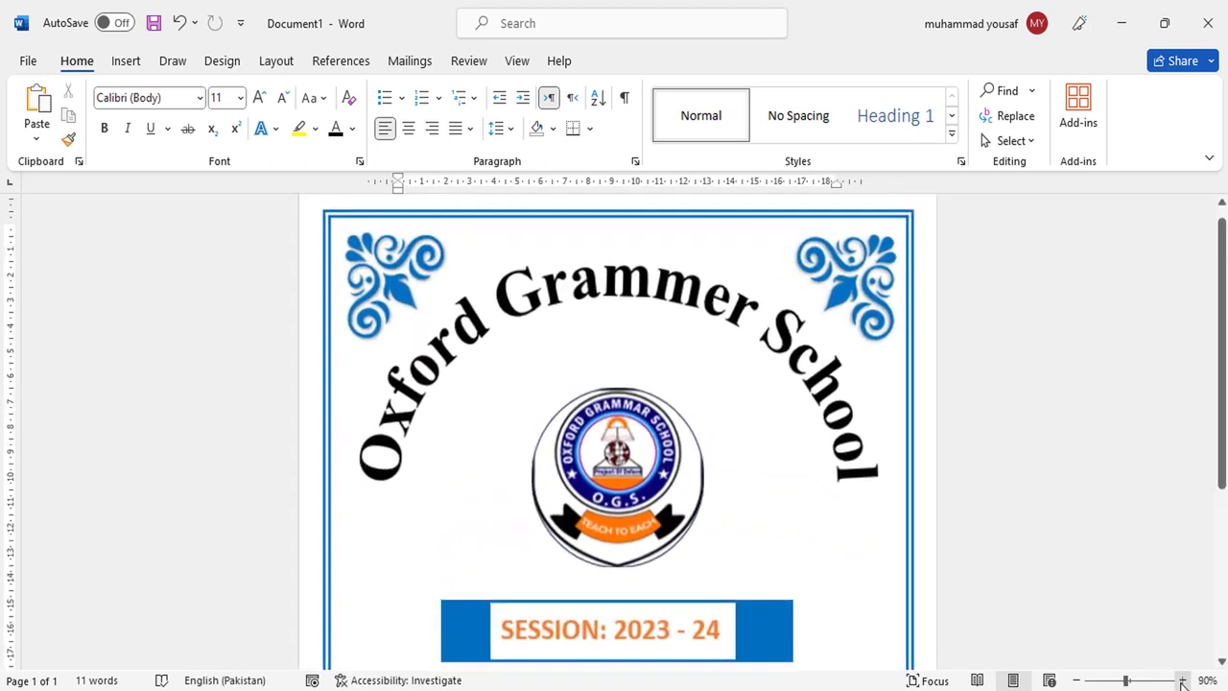
pyautogui.moveTo(1223, 374); pyautogui.dragTo(1223, 518)
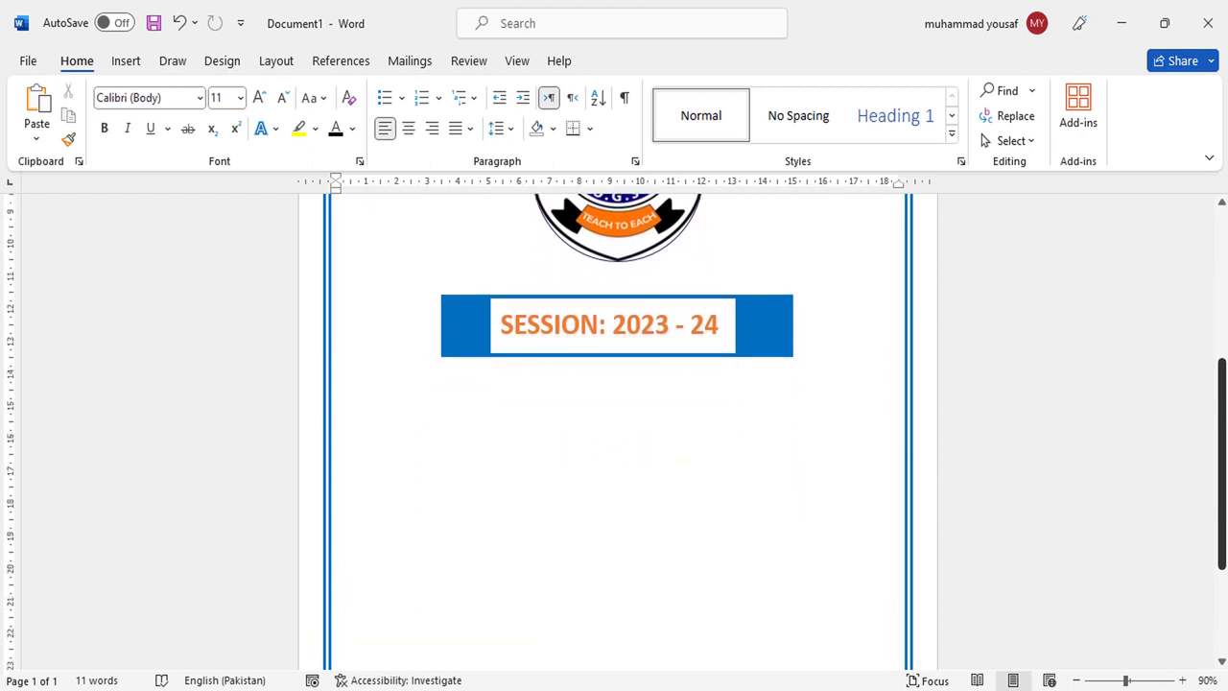
pyautogui.click(126, 63)
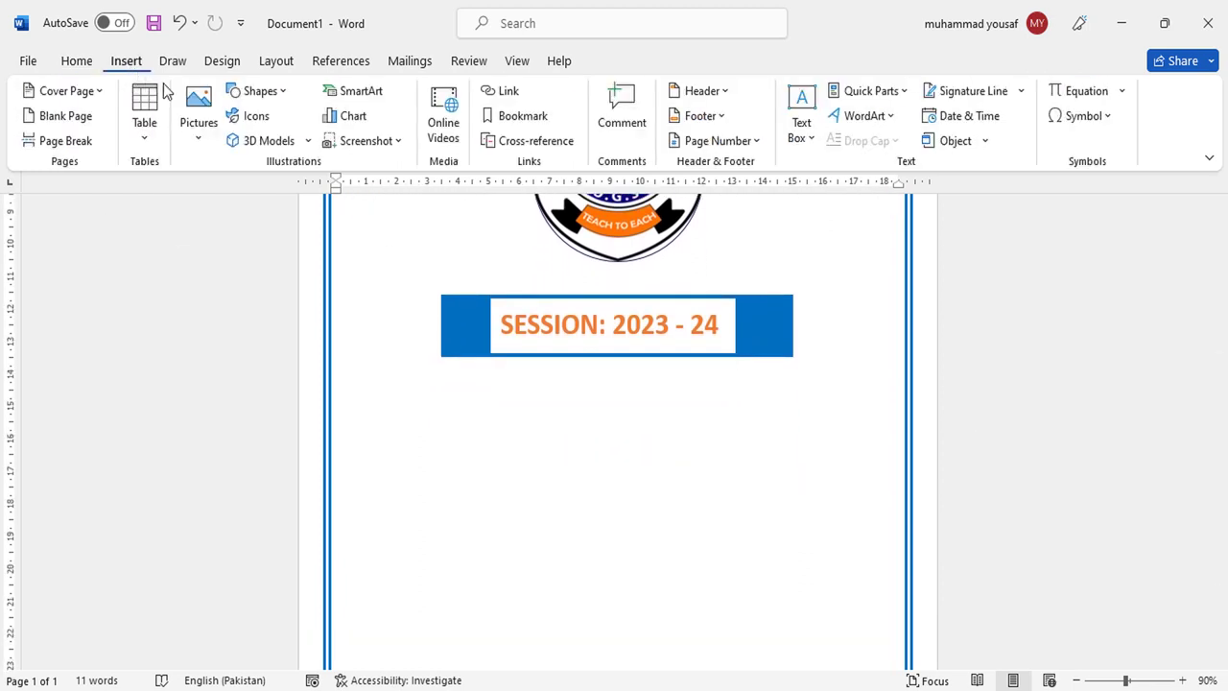
pyautogui.click(261, 91)
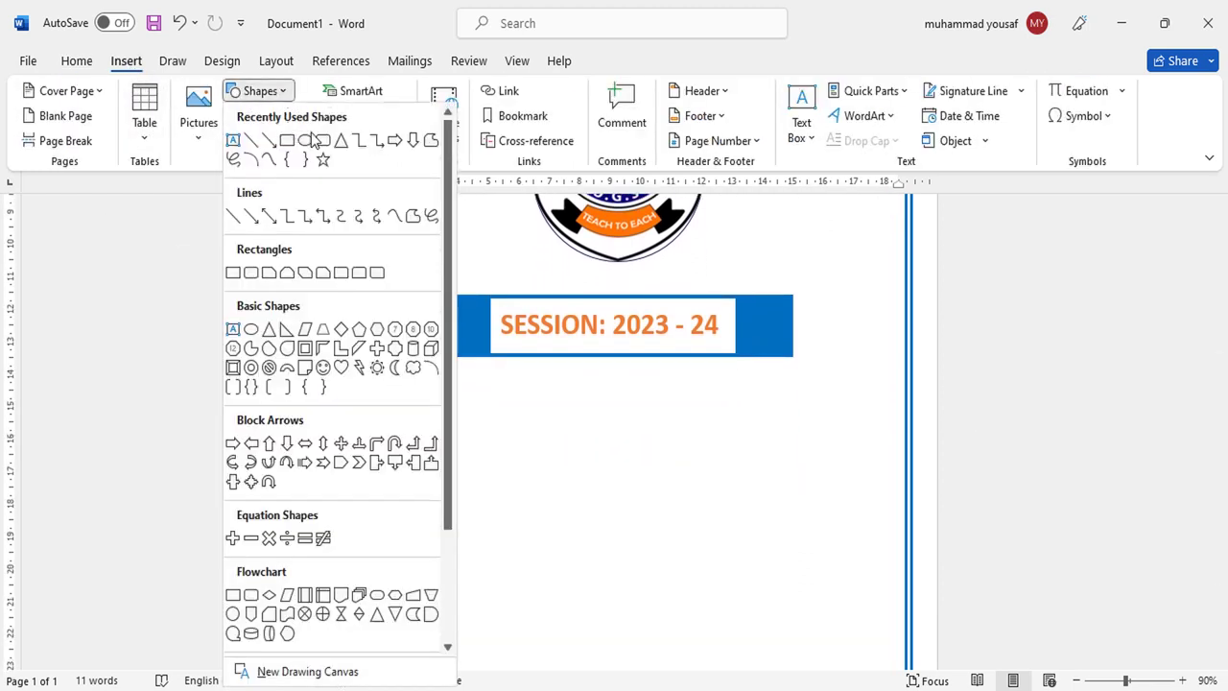
pyautogui.click(323, 141)
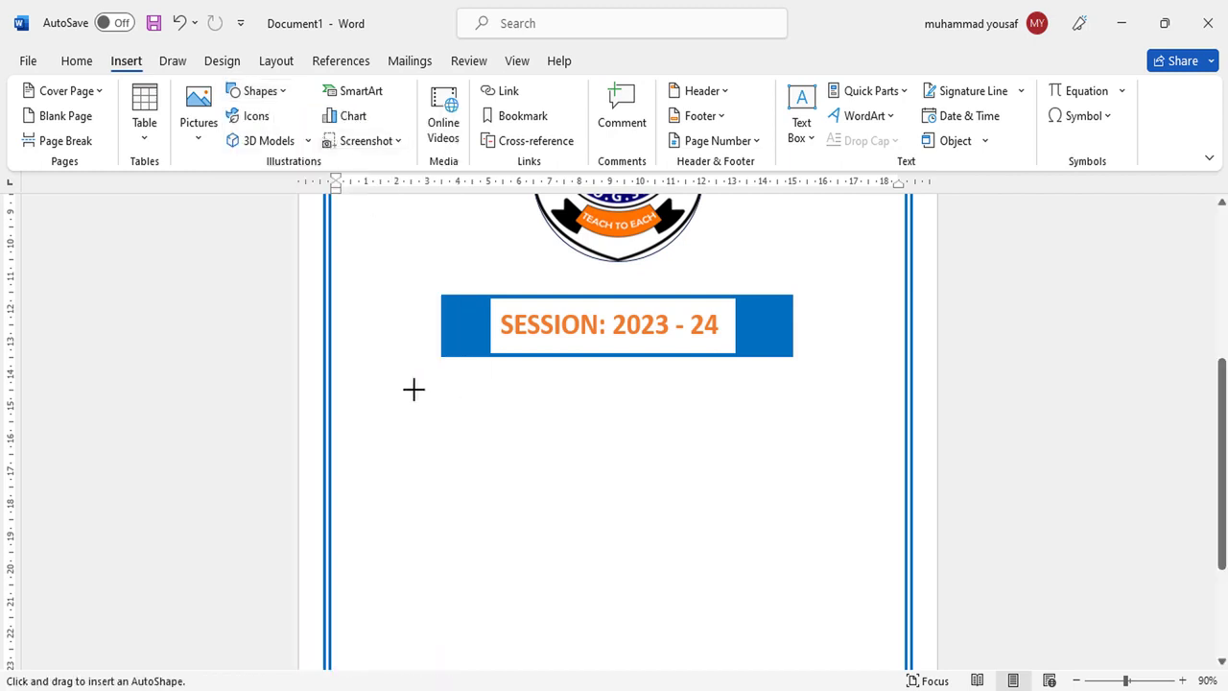
pyautogui.moveTo(407, 385); pyautogui.dragTo(810, 447)
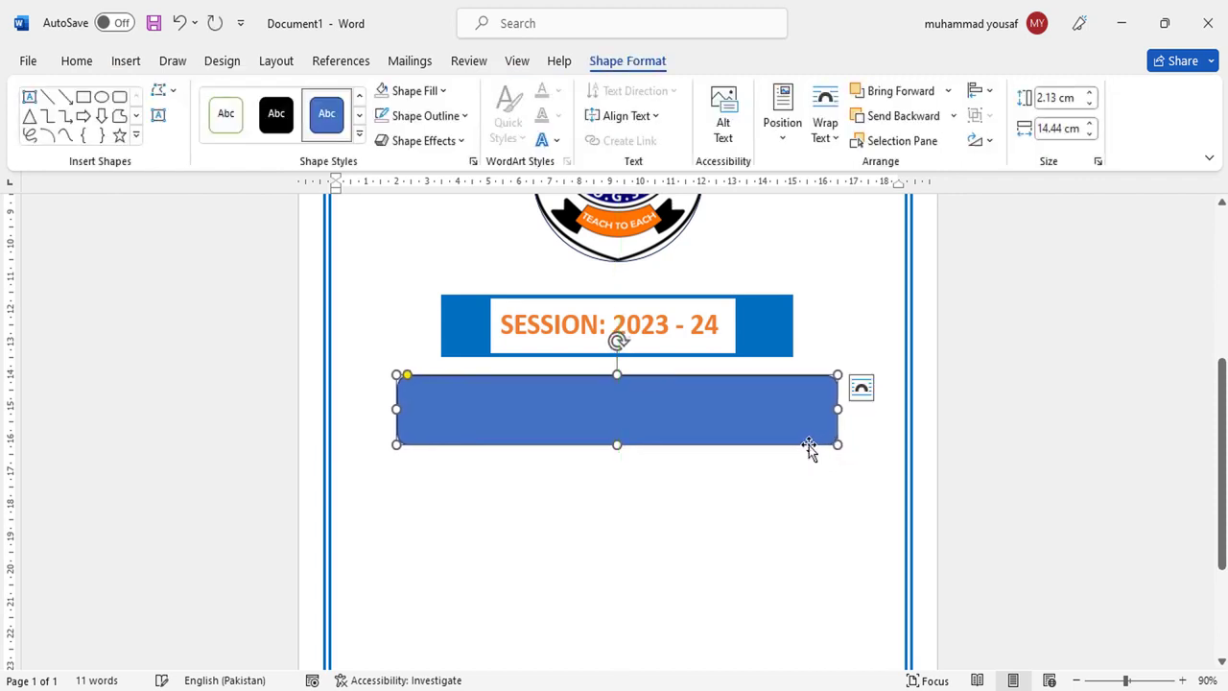
# Apply the solid orange theme style to the rounded rectangle and reduce its height to about 1.65 cm.
pyautogui.click(360, 133)
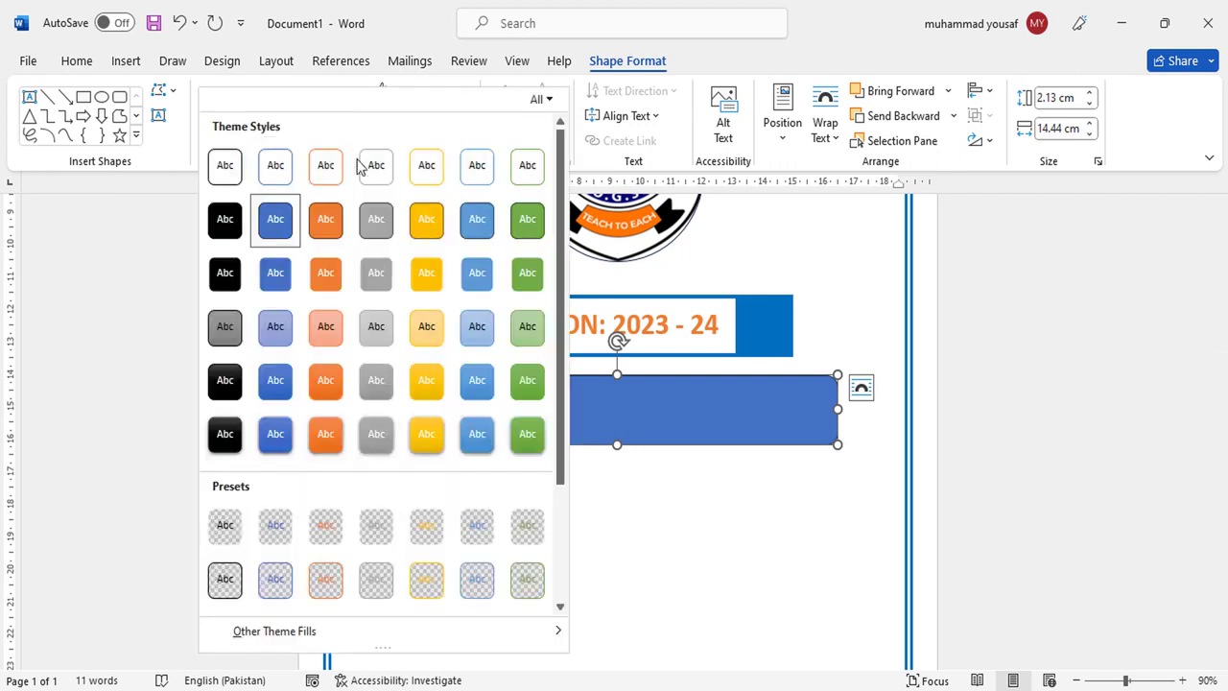
pyautogui.click(337, 283)
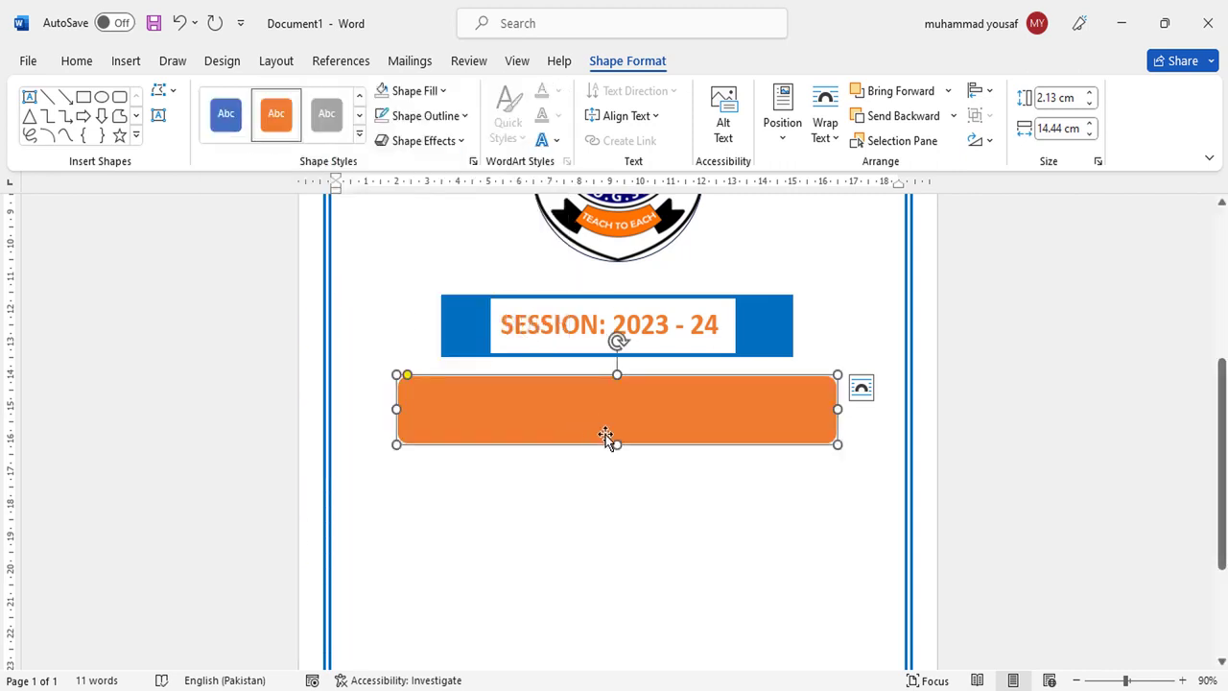
pyautogui.moveTo(615, 442); pyautogui.dragTo(615, 429)
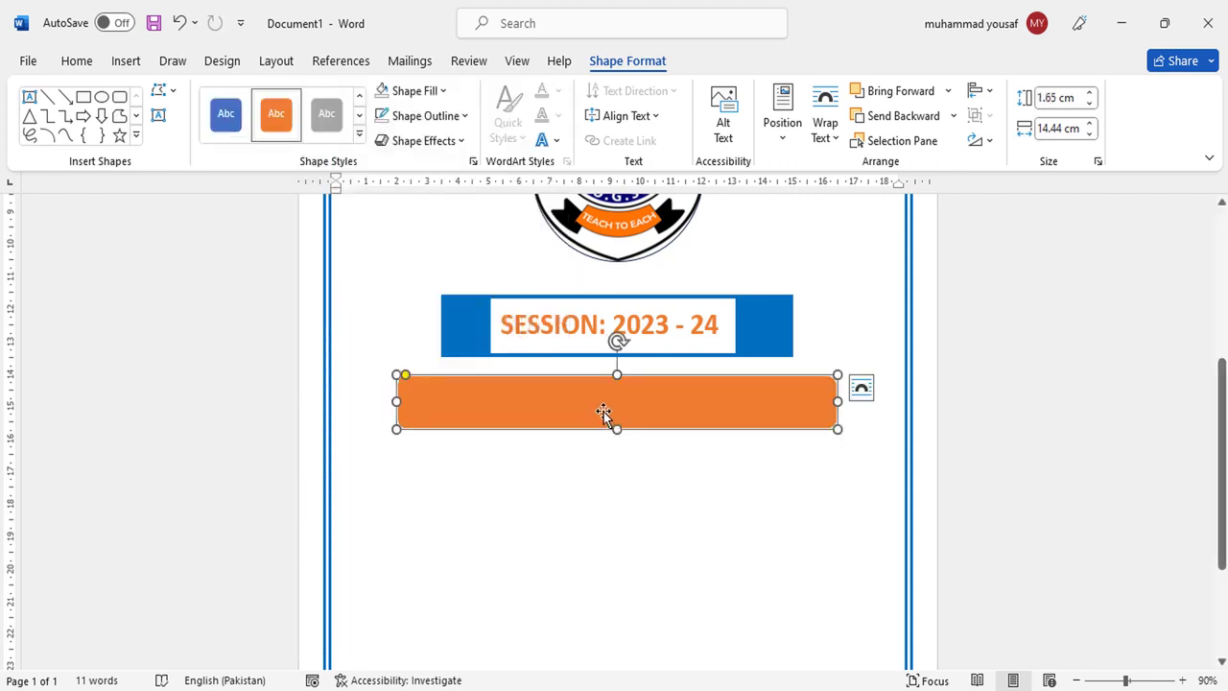
# Enter the text "Subject: Basic" inside the orange rounded rectangle.
pyautogui.write('s')
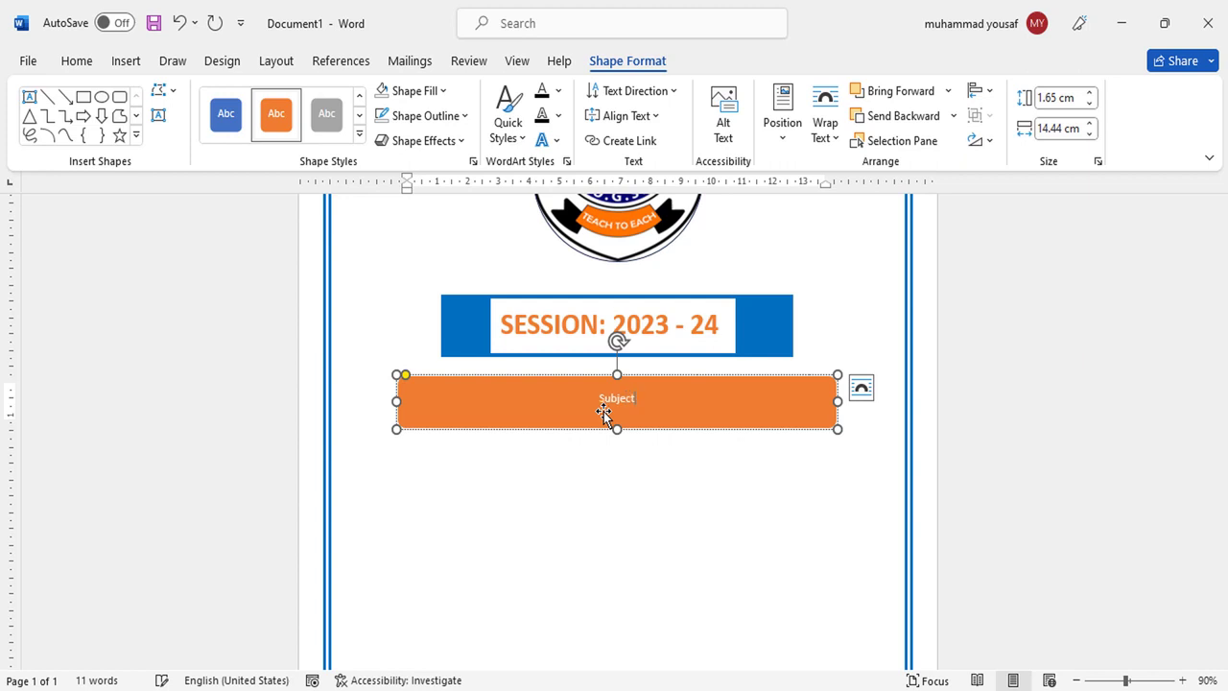
pyautogui.write('ubject: Basic')
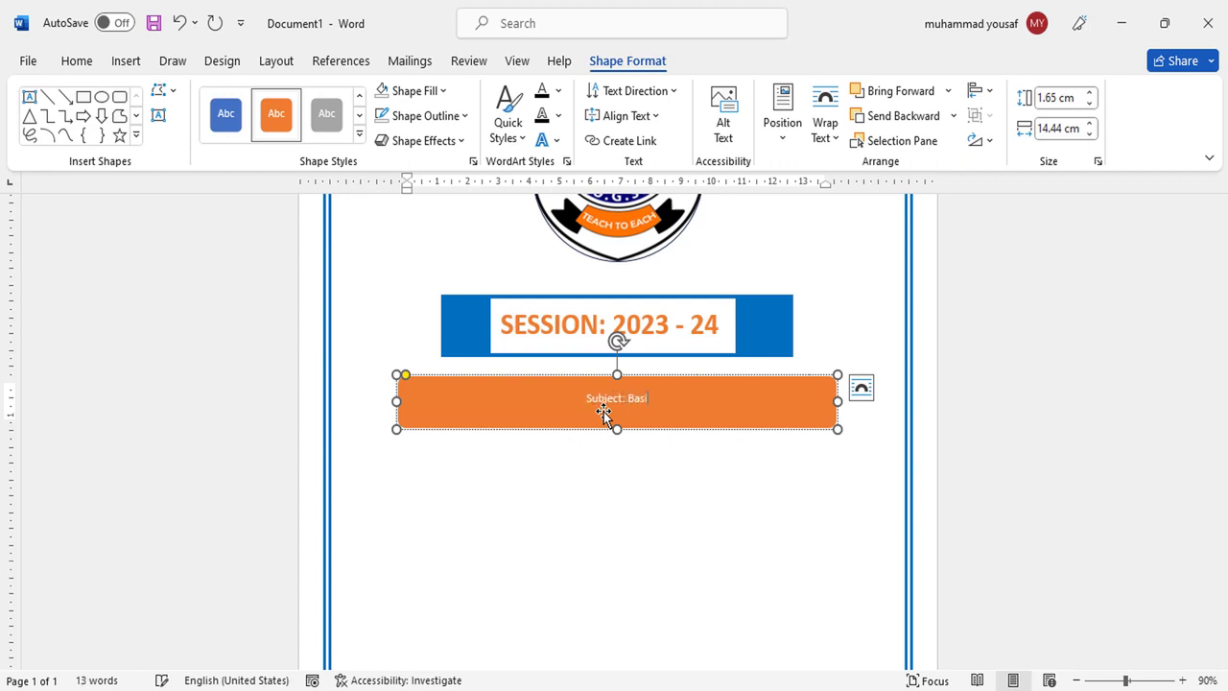